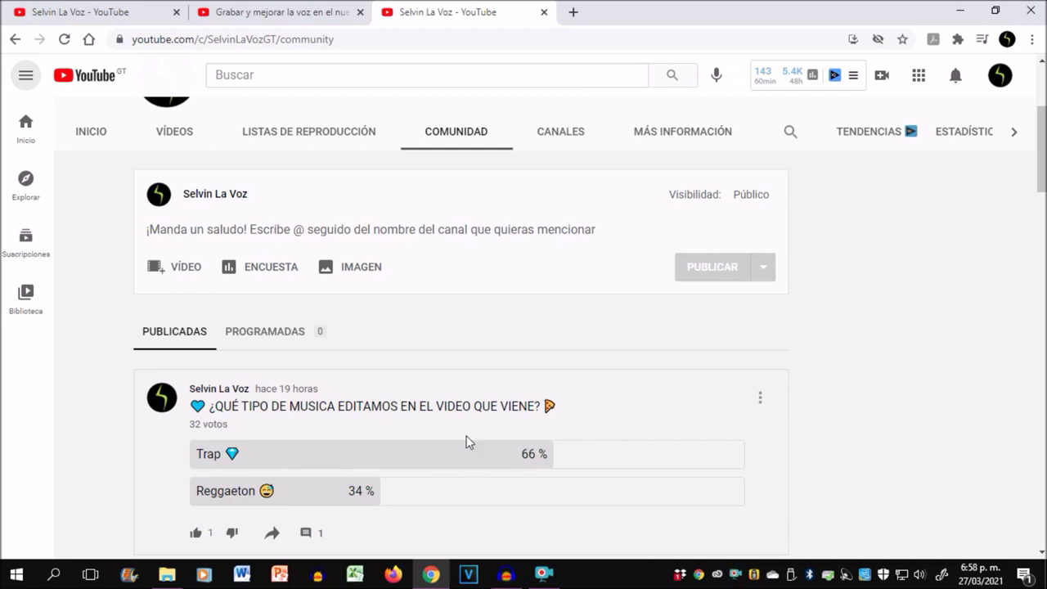
# - Switch to Audacity and play the S50+ backing track from about 13 seconds
pyautogui.click(506, 575)
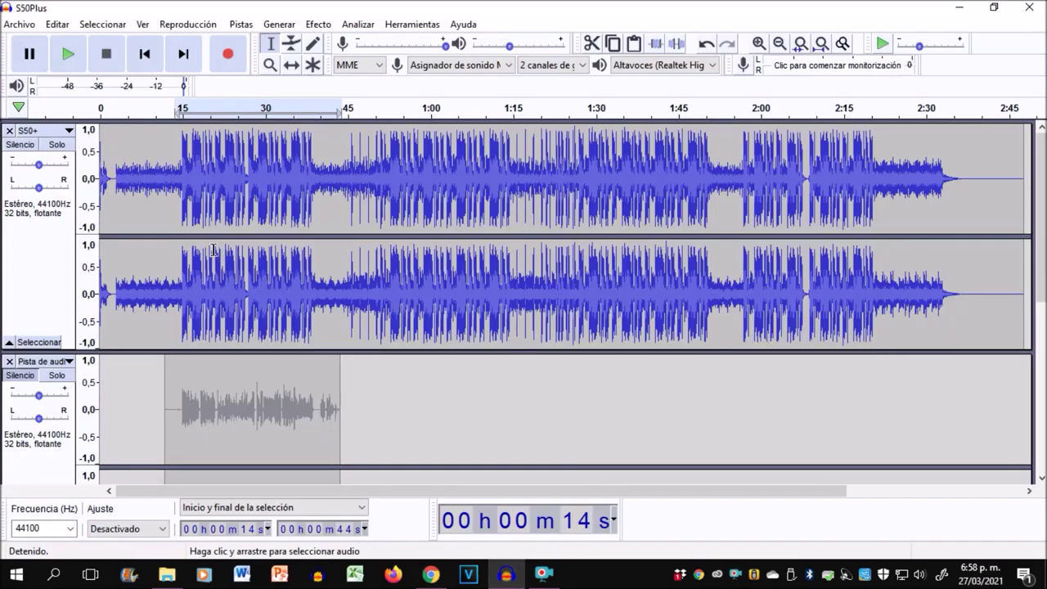
pyautogui.click(174, 209)
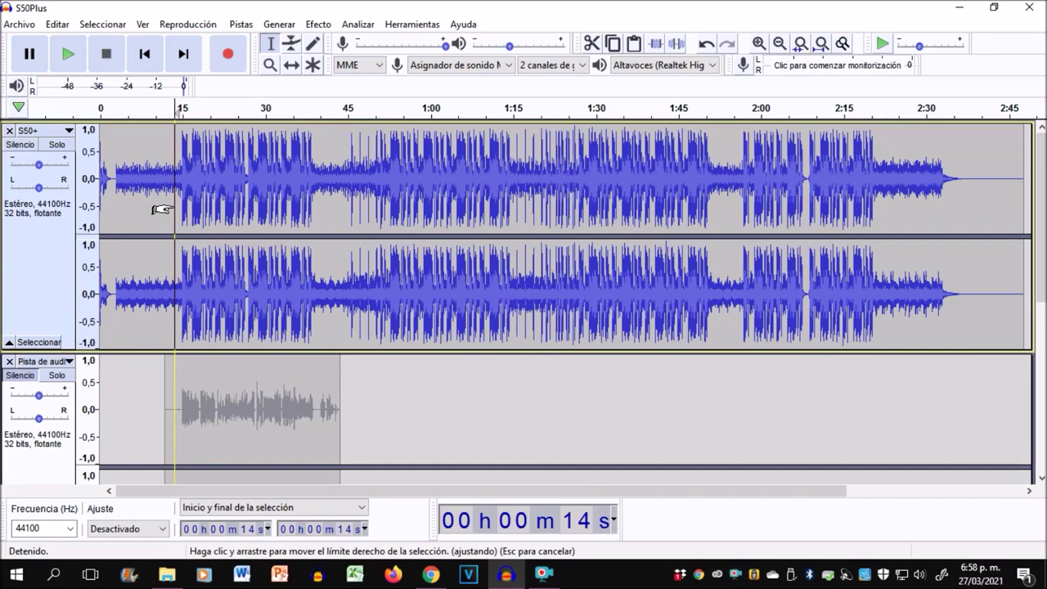
pyautogui.click(173, 210)
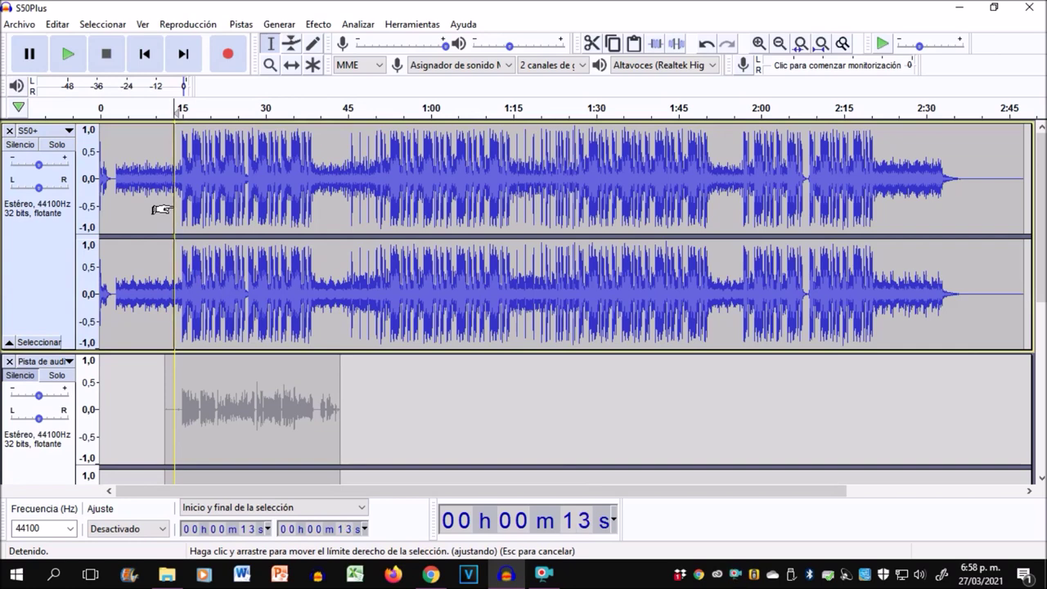
pyautogui.press('space')
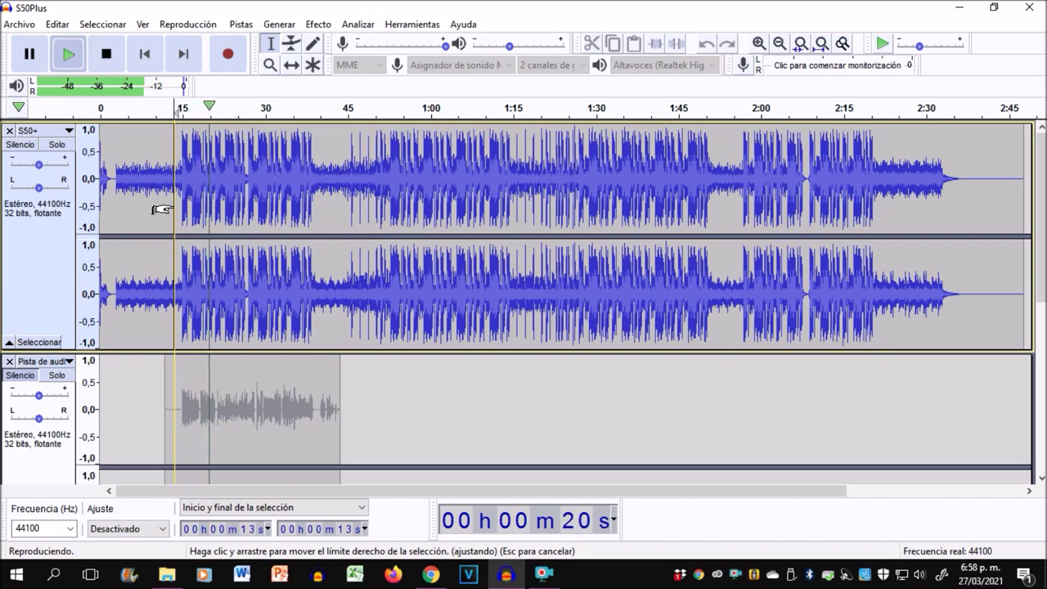
pyautogui.press('space')
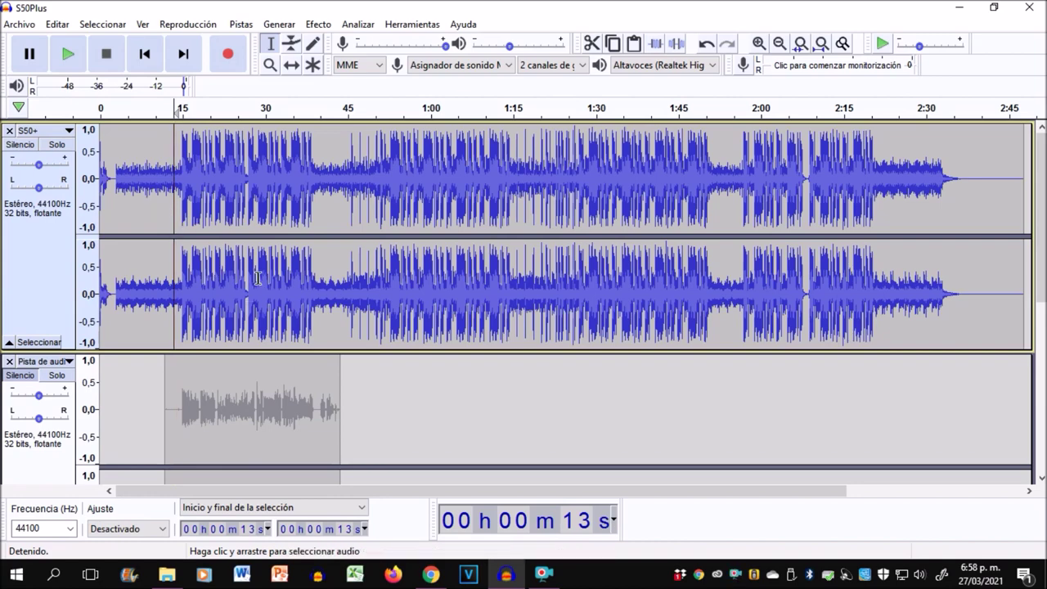
# - Unmute the first vocal track and play it with the backing track from 14 seconds
pyautogui.scroll(-3, 257, 278)
pyautogui.click(25, 234)
pyautogui.scroll(-2, 168, 344)
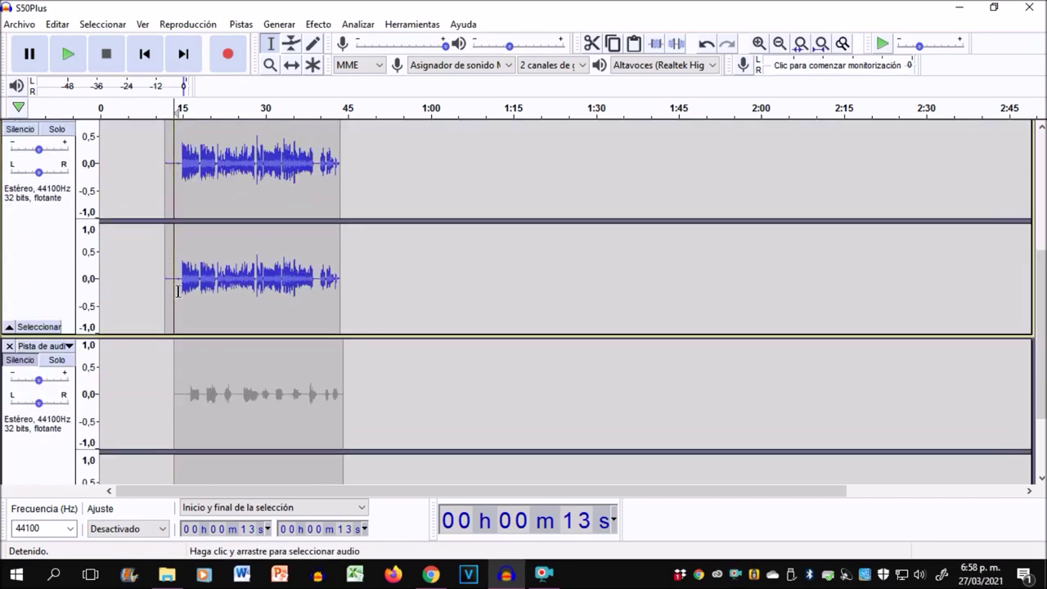
pyautogui.click(180, 172)
pyautogui.scroll(3, 180, 174)
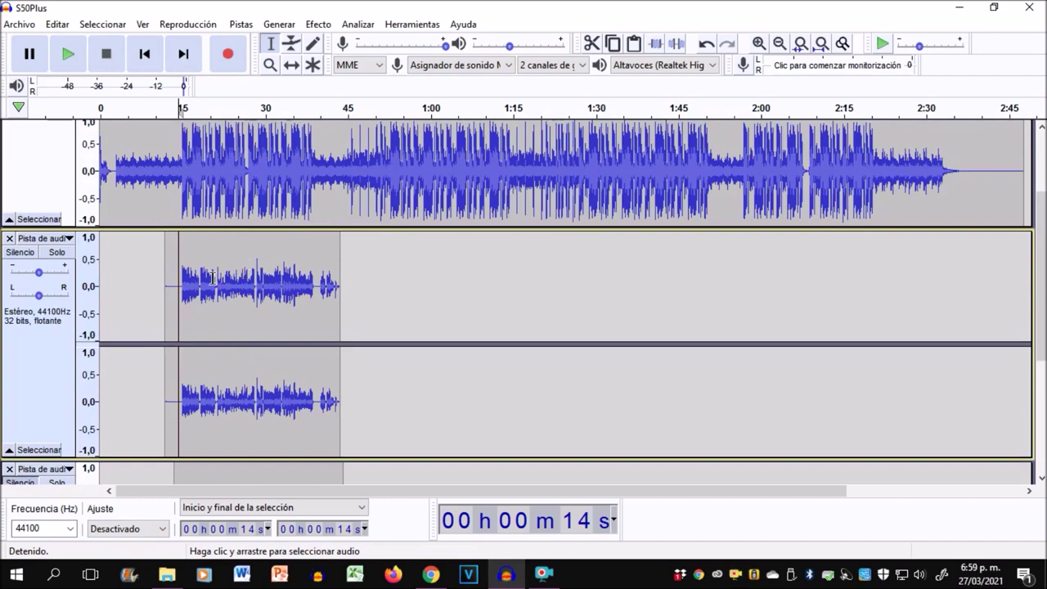
pyautogui.press('space')
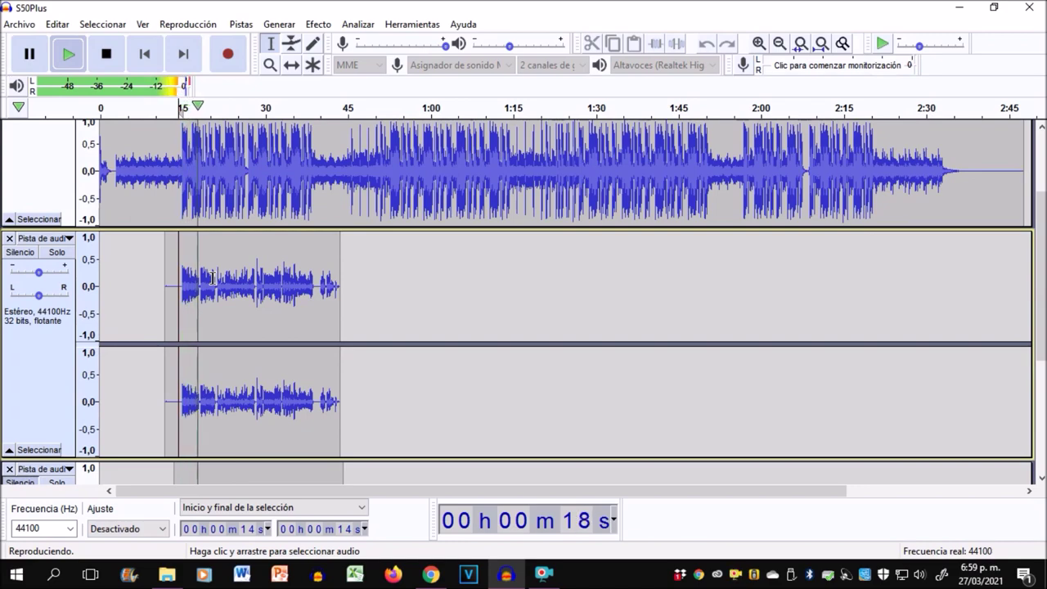
pyautogui.press('space')
# - Solo the first vocal track, then select and play its voiceless lead-in from about 13 to 15 seconds
pyautogui.scroll(-3, 154, 282)
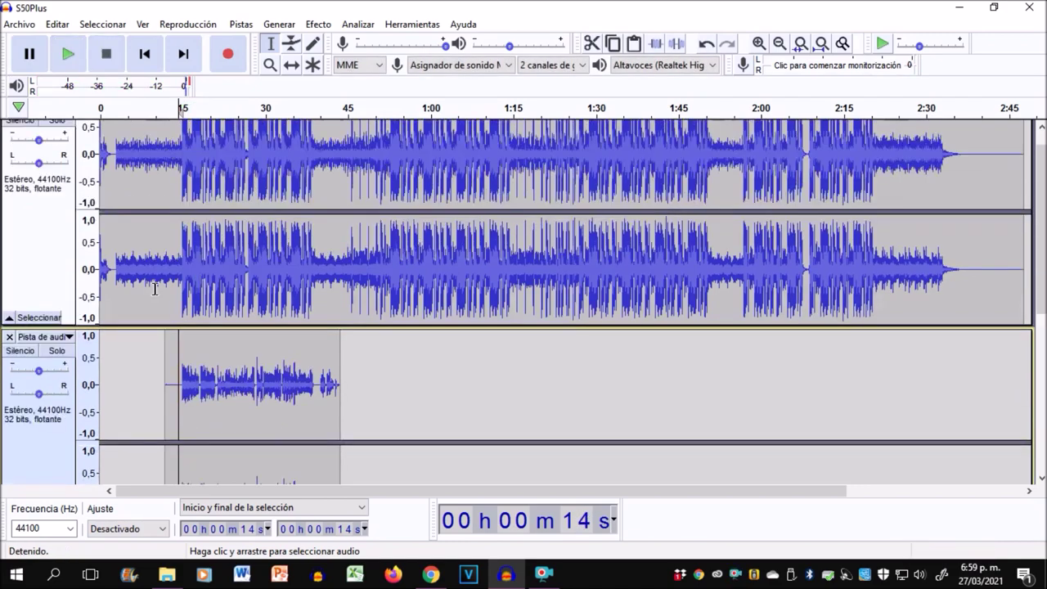
pyautogui.doubleClick(188, 212)
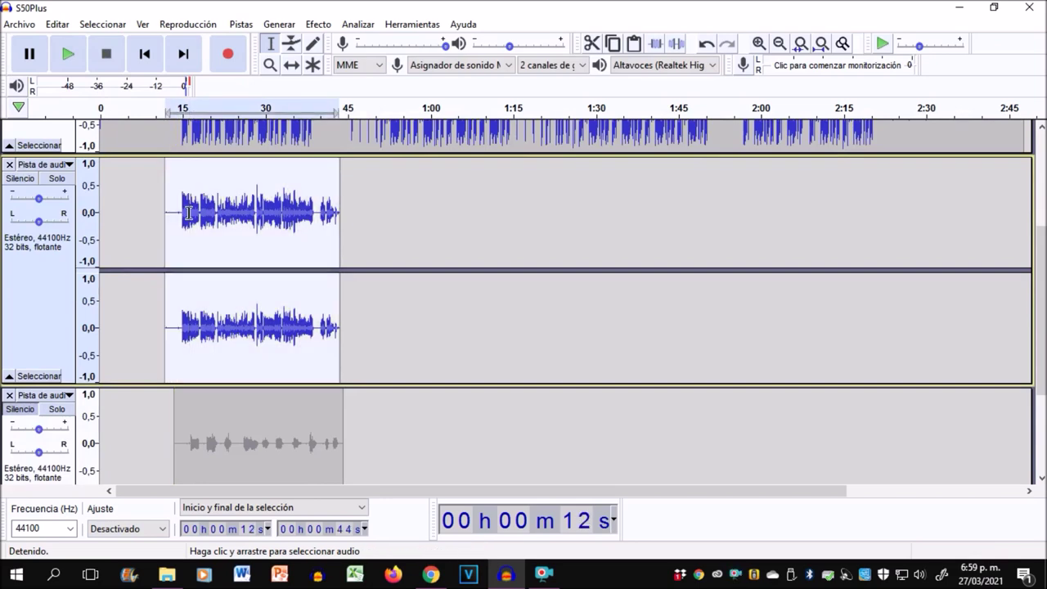
pyautogui.hotkey('ctrl', 'e')
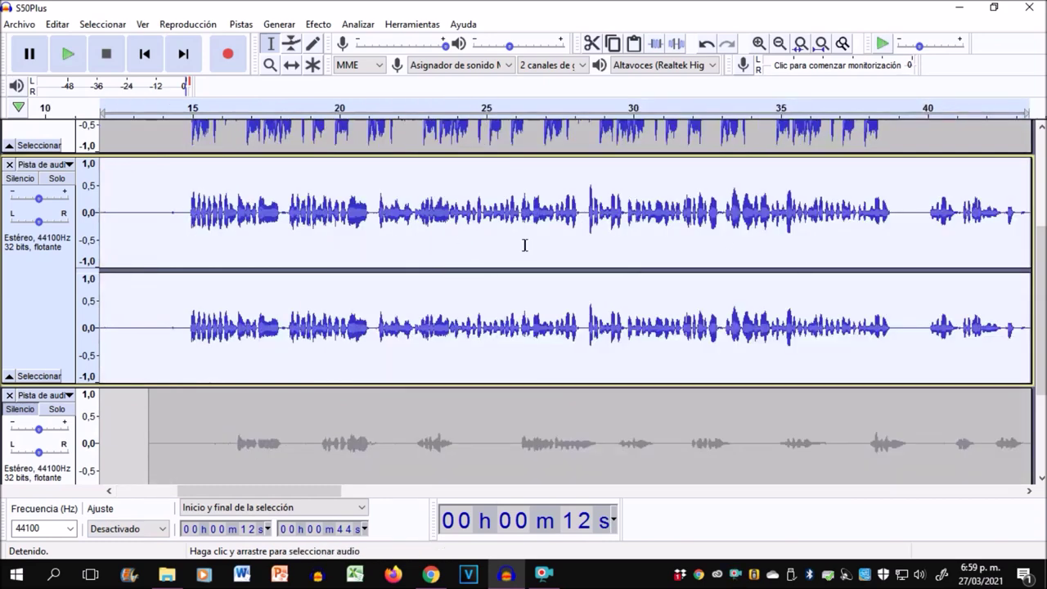
pyautogui.click(175, 240)
pyautogui.moveTo(185, 238); pyautogui.dragTo(122, 240)
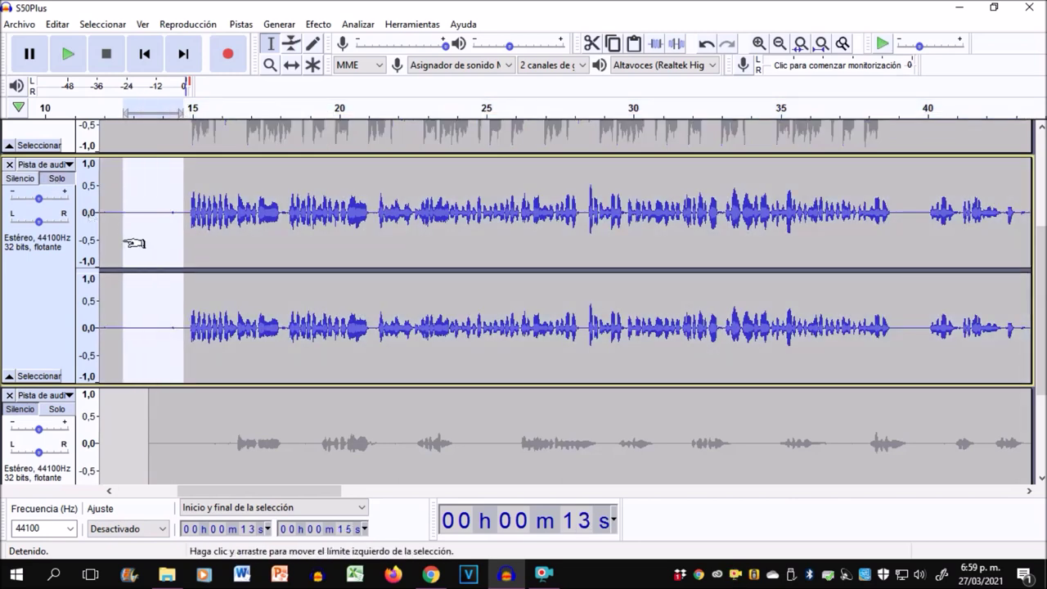
pyautogui.press('space')
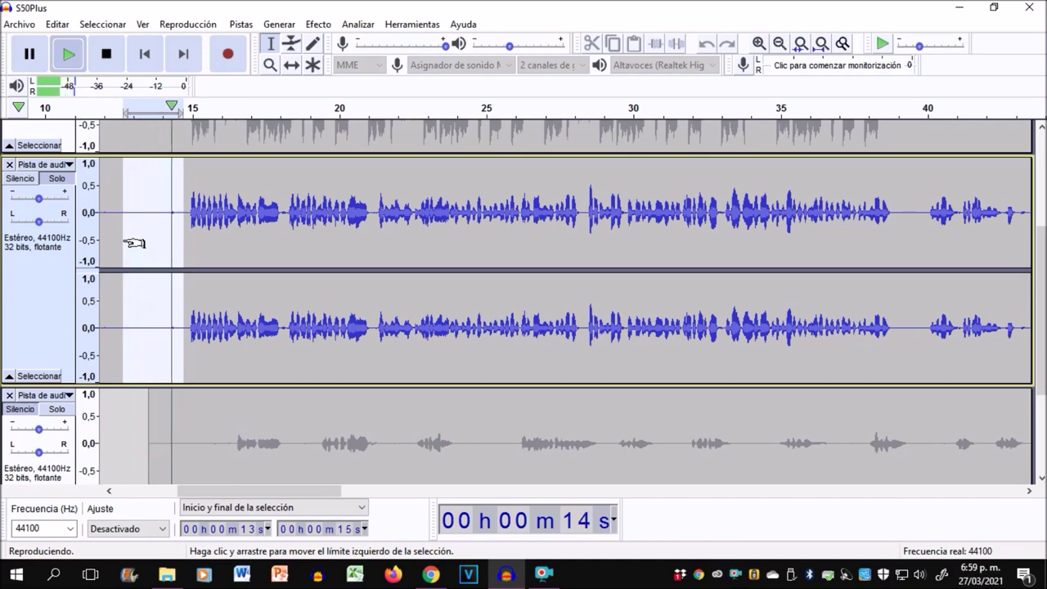
# - Capture a noise profile from the selected lead-in and apply Noise Reduction to the whole vocal clip with 12 dB, sensitivity 6,00 and 3 bands
pyautogui.click(317, 25)
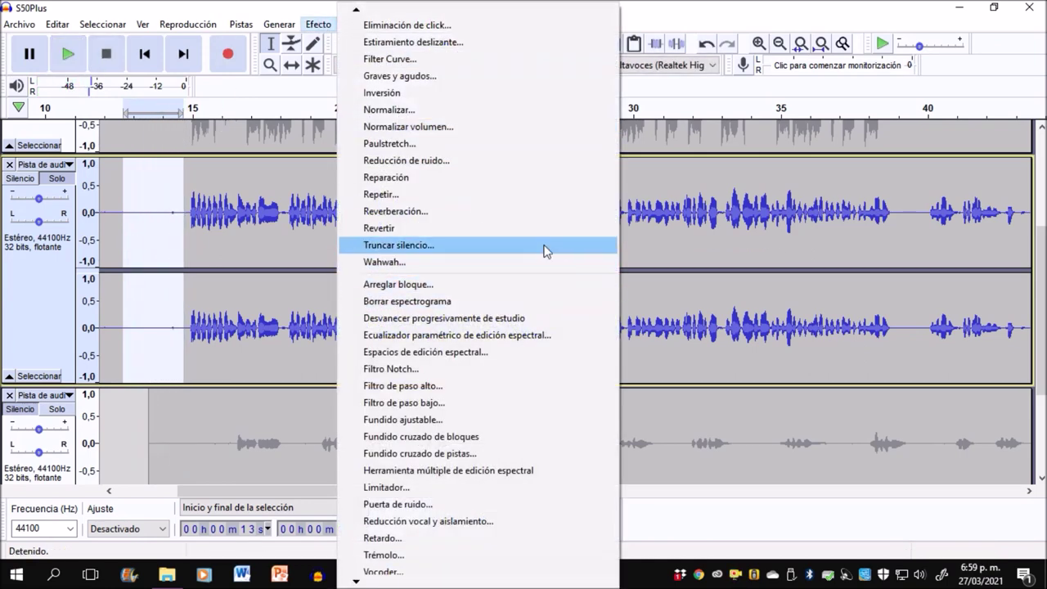
pyautogui.click(490, 164)
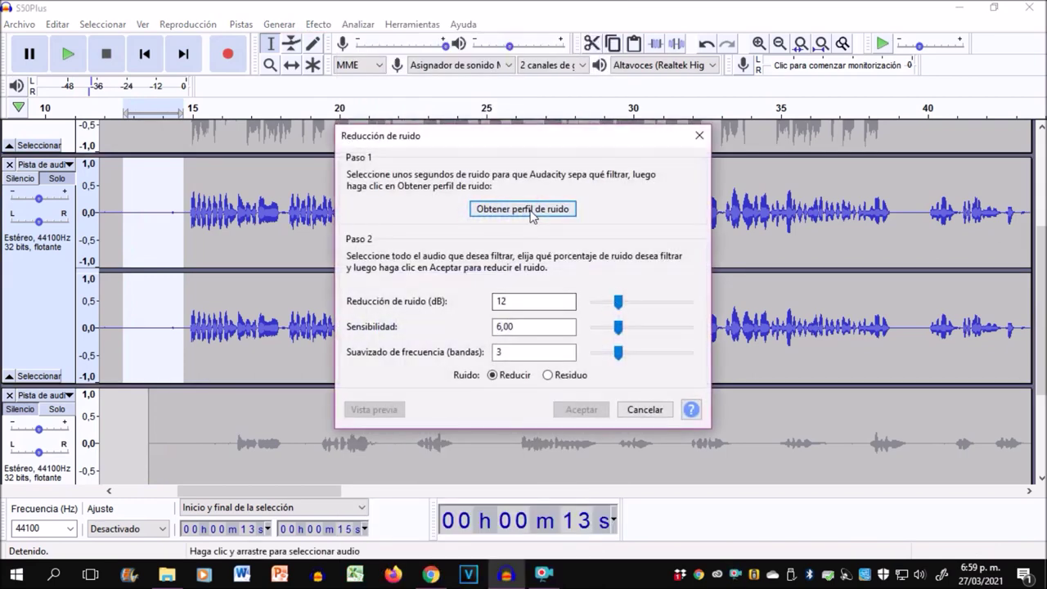
pyautogui.click(530, 210)
pyautogui.doubleClick(397, 219)
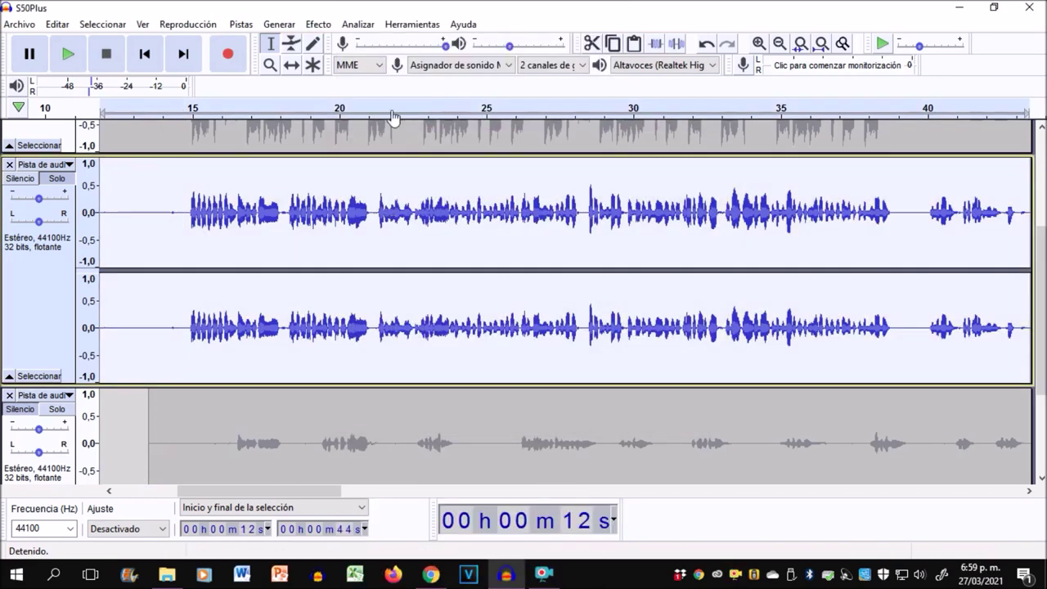
pyautogui.click(318, 24)
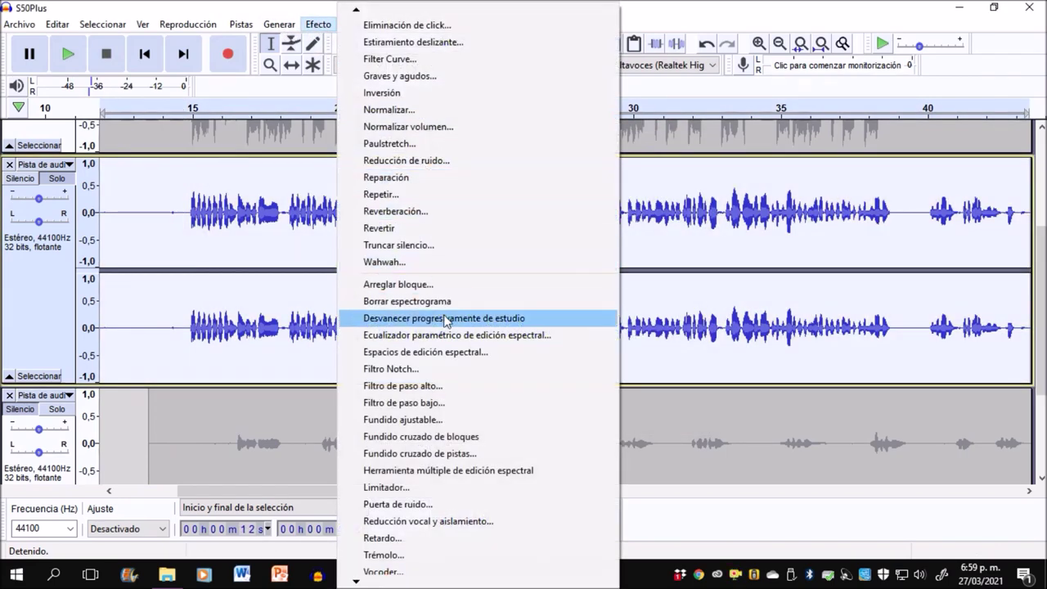
pyautogui.click(464, 162)
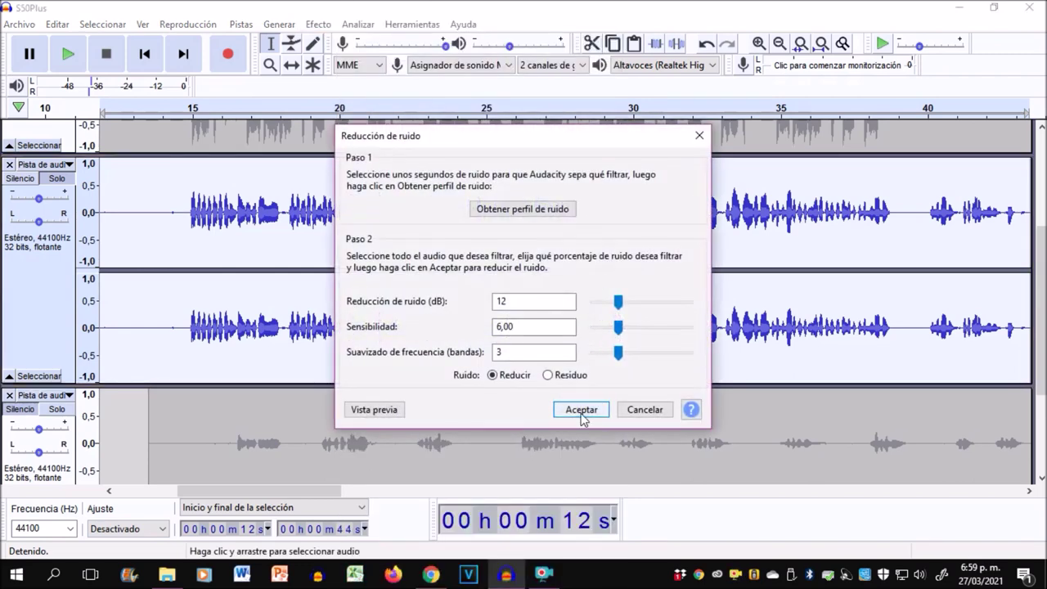
pyautogui.click(582, 415)
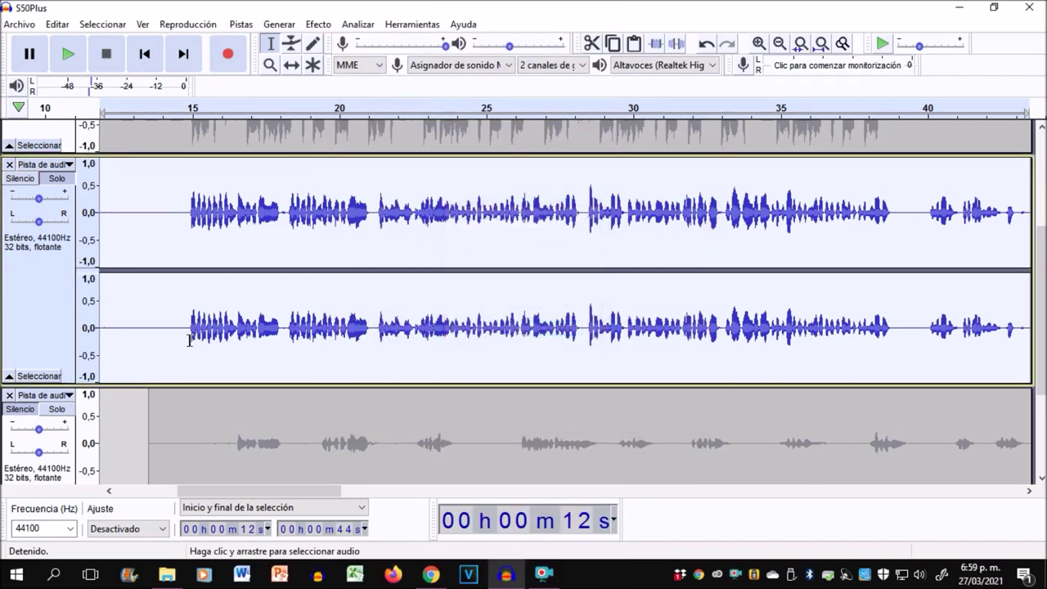
# - Take a new noise profile from the lead-in between about 12 and 15 seconds and apply 12 dB Noise Reduction to the whole vocal clip again
pyautogui.moveTo(187, 340); pyautogui.dragTo(105, 339)
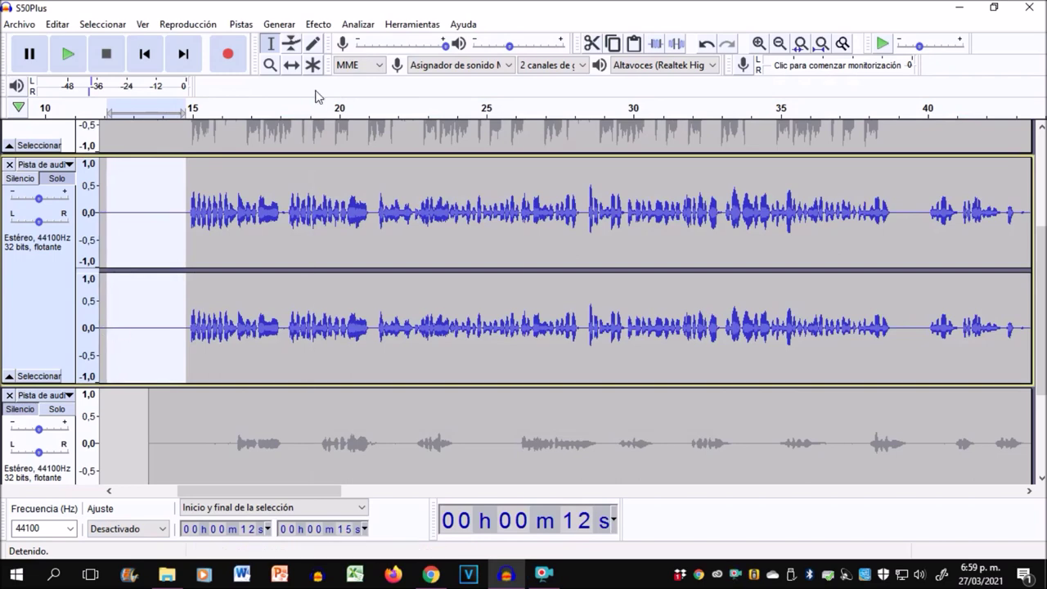
pyautogui.click(332, 26)
pyautogui.click(432, 157)
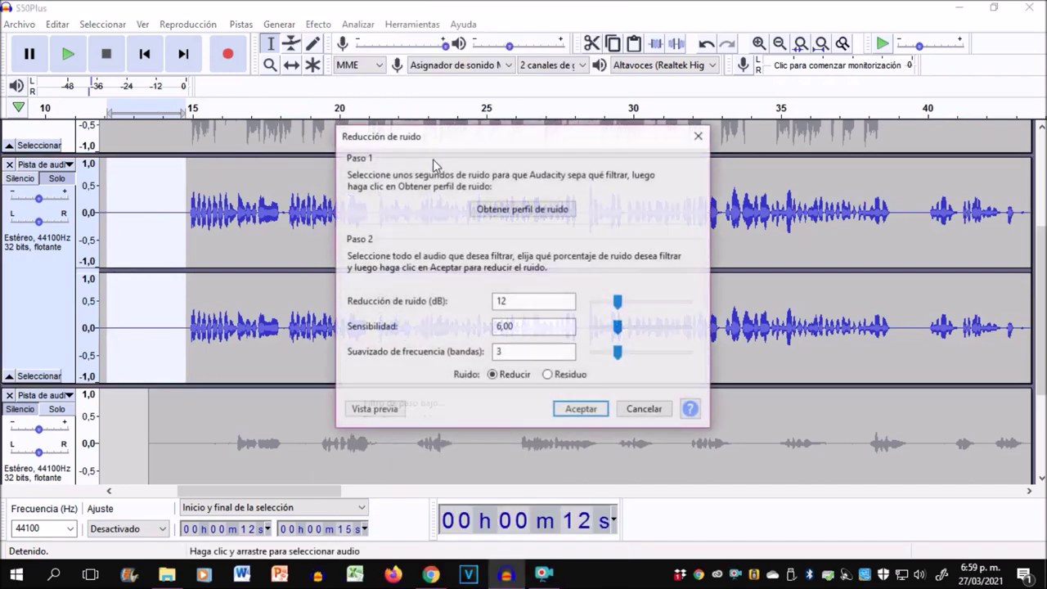
pyautogui.click(541, 209)
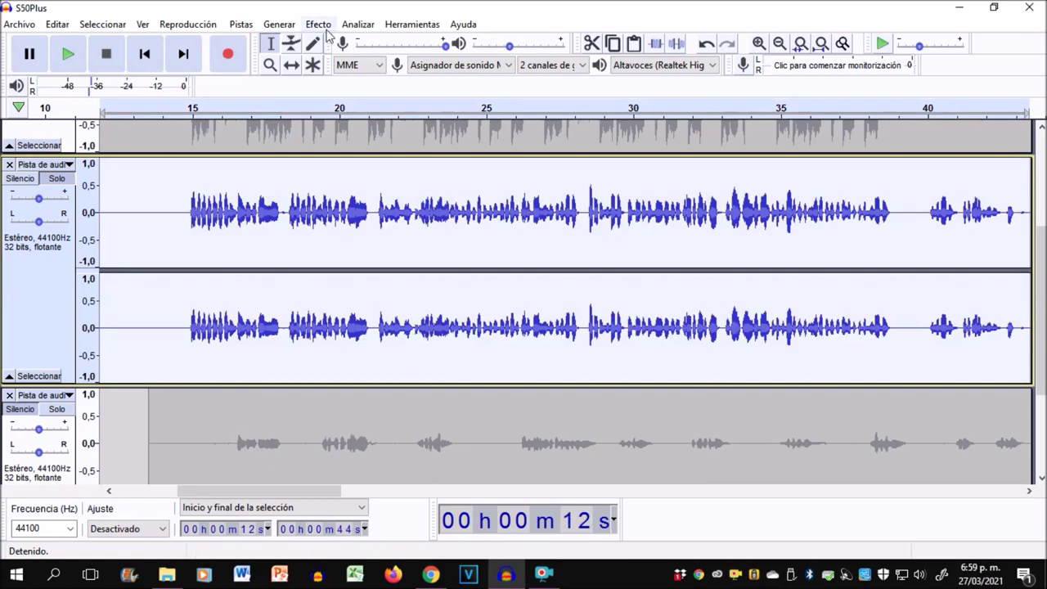
pyautogui.click(319, 24)
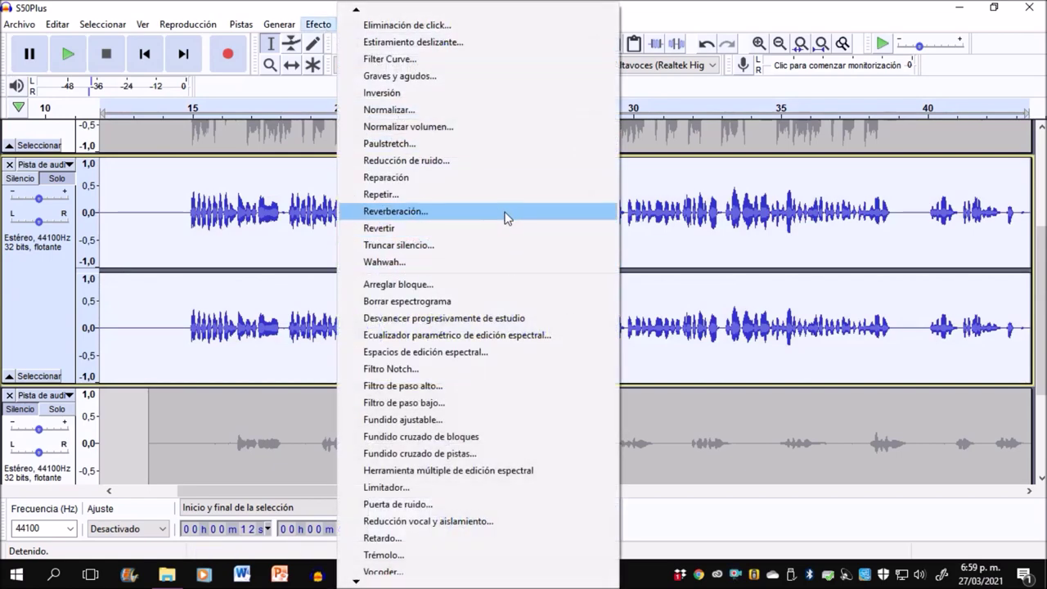
pyautogui.click(524, 162)
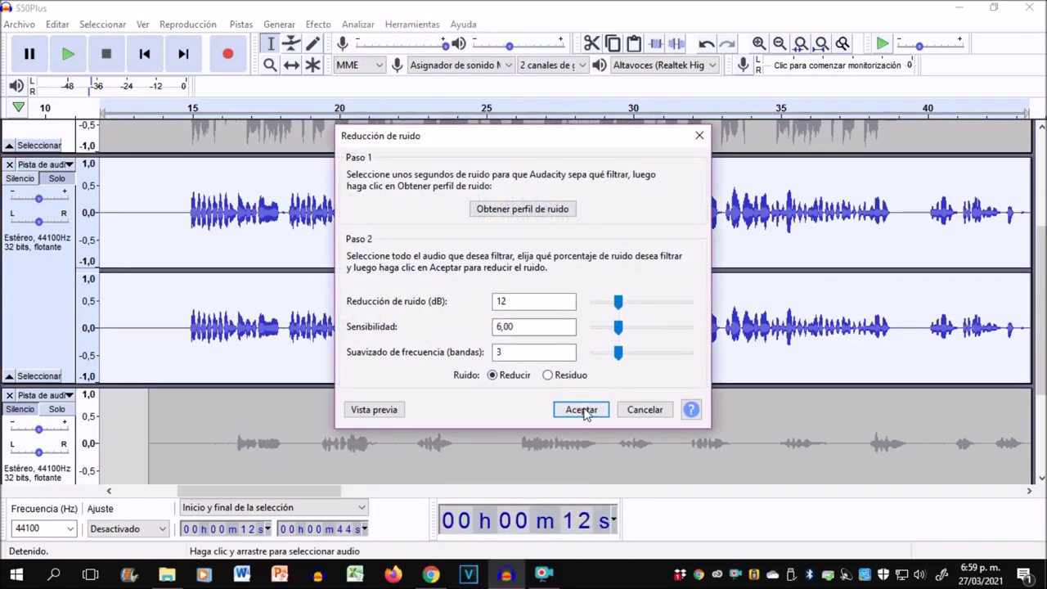
pyautogui.click(584, 410)
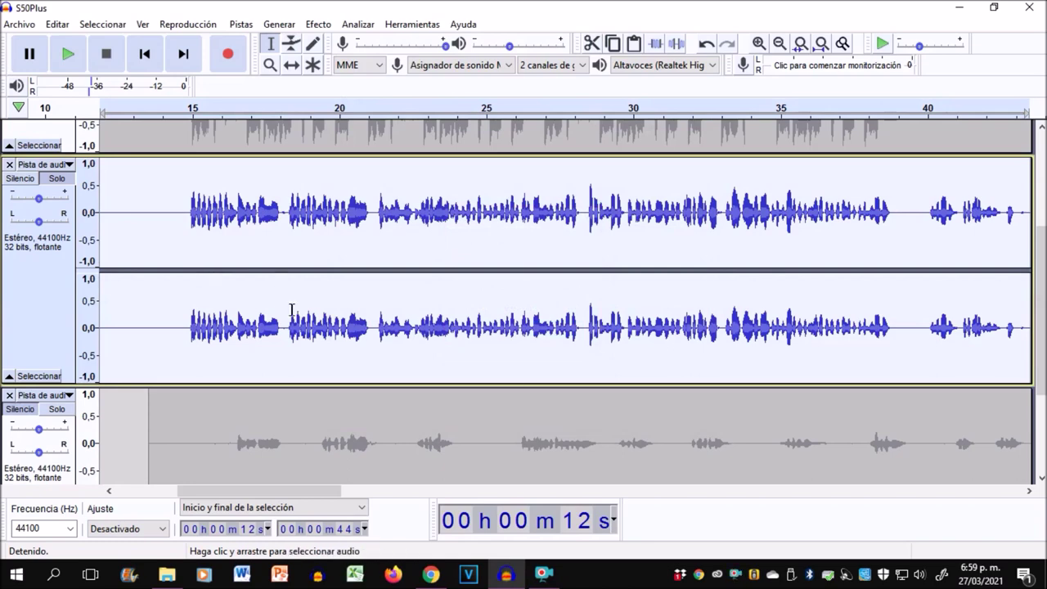
# - Apply the Graphic Equalizer to the vocal clip with the loaded curve that raises the 5k to 20k bands
pyautogui.click(318, 24)
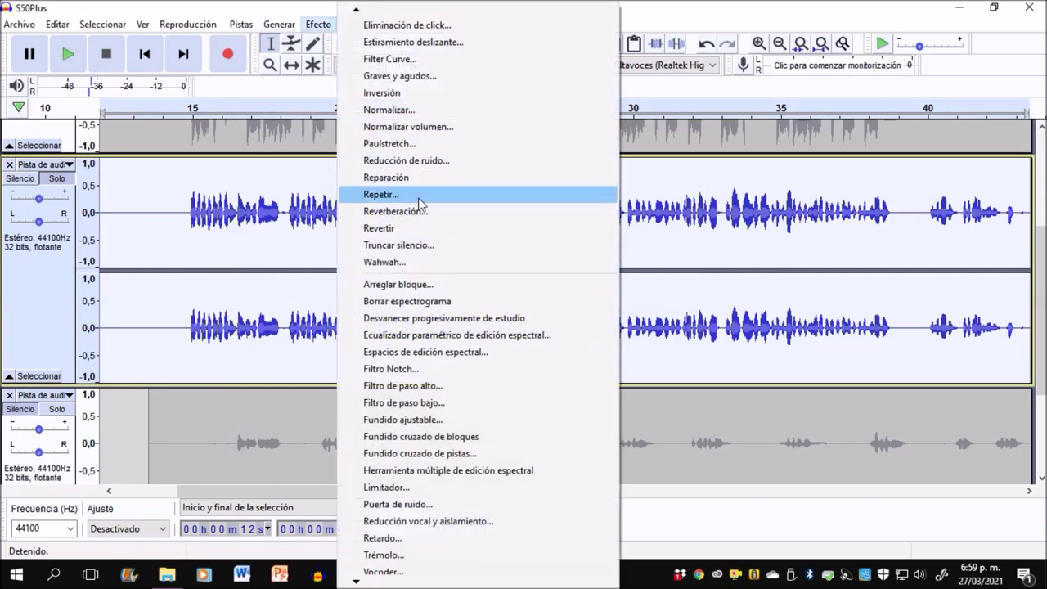
pyautogui.press('Up')
pyautogui.press('Up')
pyautogui.press('Up')
pyautogui.press('Up')
pyautogui.press('Up')
pyautogui.press('Up')
pyautogui.press('Up')
pyautogui.press('Up')
pyautogui.press('Up')
pyautogui.press('Up')
pyautogui.press('Up')
pyautogui.press('Up')
pyautogui.press('Up')
pyautogui.press('Up')
pyautogui.press('Up')
pyautogui.press('Up')
pyautogui.press('Up')
pyautogui.press('Up')
pyautogui.press('Up')
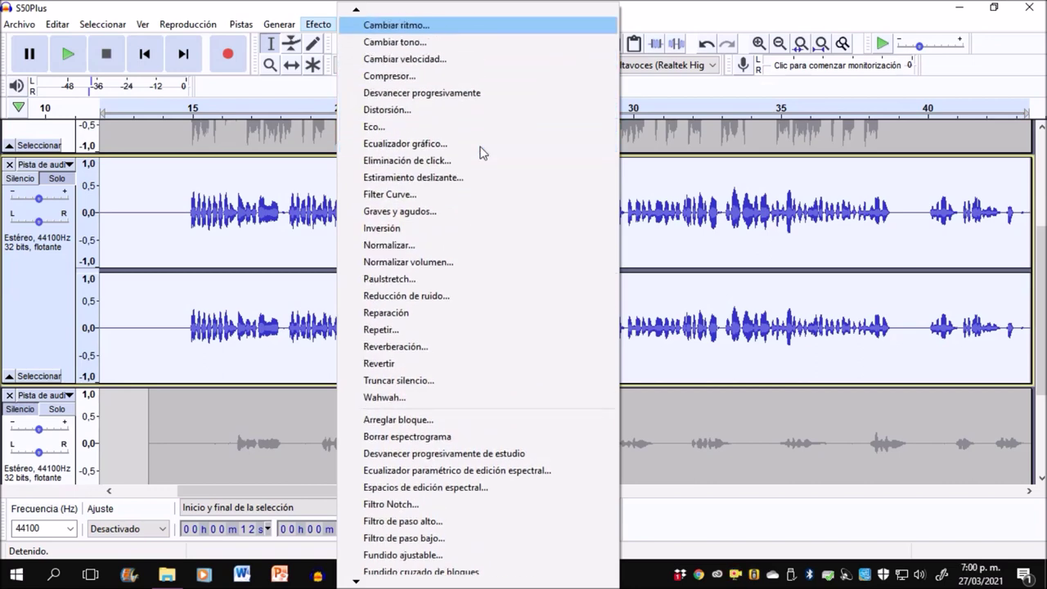
pyautogui.press('Up')
pyautogui.press('Up')
pyautogui.press('Up')
pyautogui.press('Up')
pyautogui.press('Up')
pyautogui.press('Up')
pyautogui.press('Up')
pyautogui.press('Up')
pyautogui.press('Up')
pyautogui.press('Up')
pyautogui.press('Up')
pyautogui.press('Up')
pyautogui.press('Up')
pyautogui.press('Up')
pyautogui.press('Up')
pyautogui.press('Up')
pyautogui.press('Up')
pyautogui.press('Up')
pyautogui.press('Up')
pyautogui.press('Up')
pyautogui.press('Up')
pyautogui.press('Up')
pyautogui.press('Up')
pyautogui.press('Up')
pyautogui.press('Up')
pyautogui.press('Up')
pyautogui.press('Up')
pyautogui.press('Up')
pyautogui.press('Up')
pyautogui.press('Up')
pyautogui.press('Up')
pyautogui.press('Up')
pyautogui.press('Up')
pyautogui.press('Up')
pyautogui.press('Up')
pyautogui.press('Up')
pyautogui.press('Down')
pyautogui.press('Down')
pyautogui.press('Down')
pyautogui.press('Down')
pyautogui.press('Down')
pyautogui.press('Down')
pyautogui.press('Down')
pyautogui.press('Down')
pyautogui.press('Down')
pyautogui.press('Down')
pyautogui.press('Down')
pyautogui.press('Down')
pyautogui.press('Down')
pyautogui.press('Down')
pyautogui.press('Down')
pyautogui.press('Down')
pyautogui.press('Down')
pyautogui.press('Down')
pyautogui.press('Up')
pyautogui.press('Up')
pyautogui.press('Return')
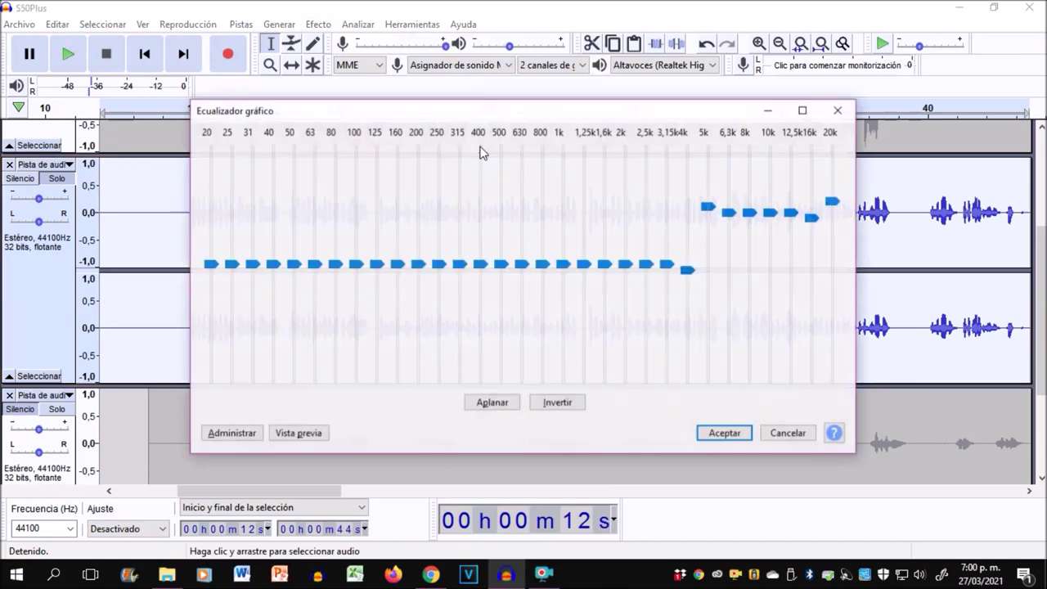
pyautogui.click(732, 437)
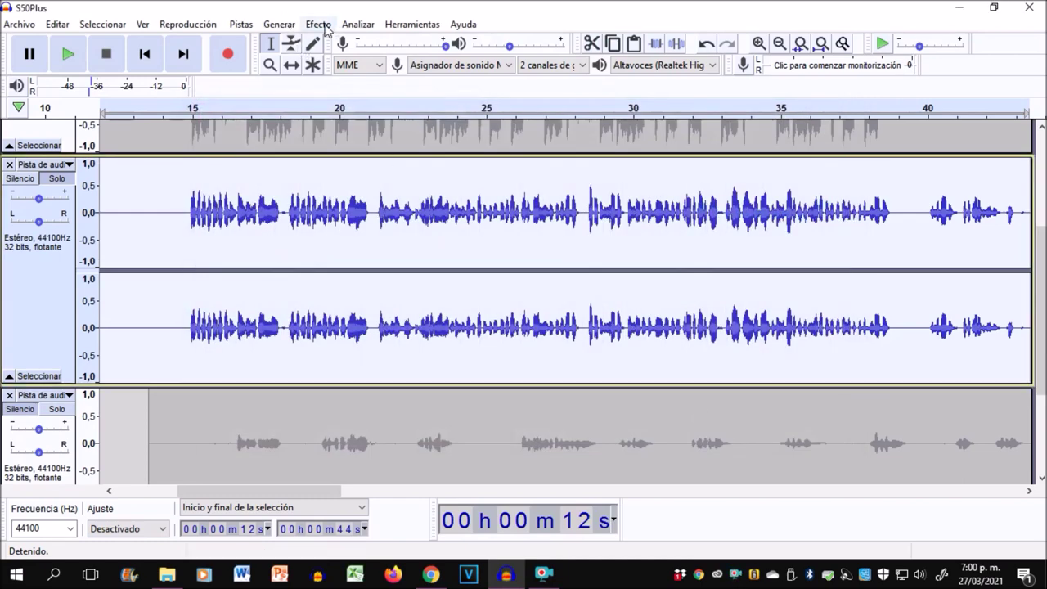
# - Apply the Graphic Equalizer to the vocal clip again with the factory preset "Realce de graves"
pyautogui.click(320, 24)
pyautogui.click(428, 255)
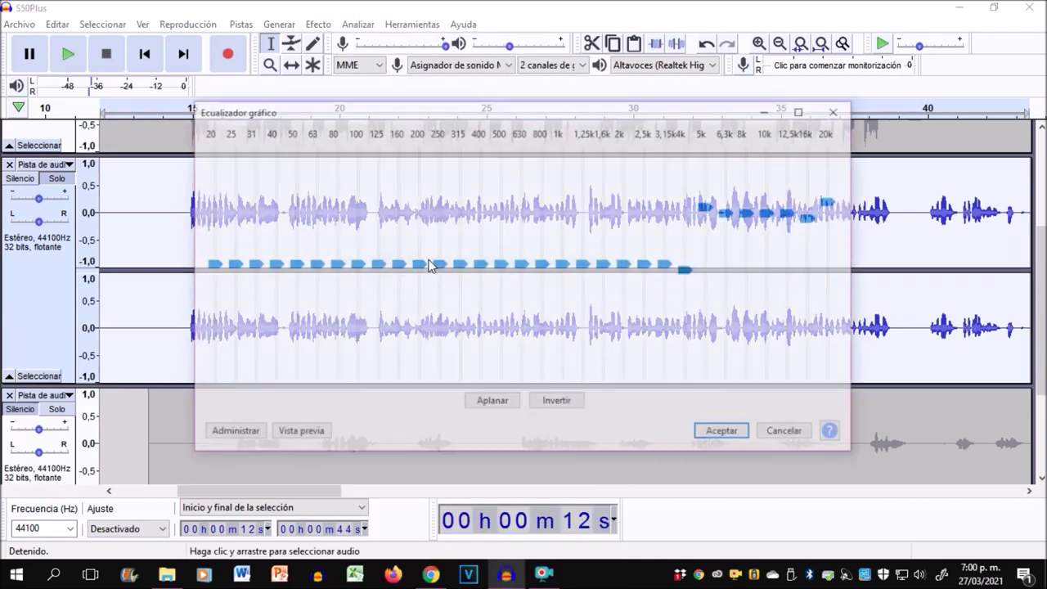
pyautogui.click(238, 434)
pyautogui.moveTo(344, 349)
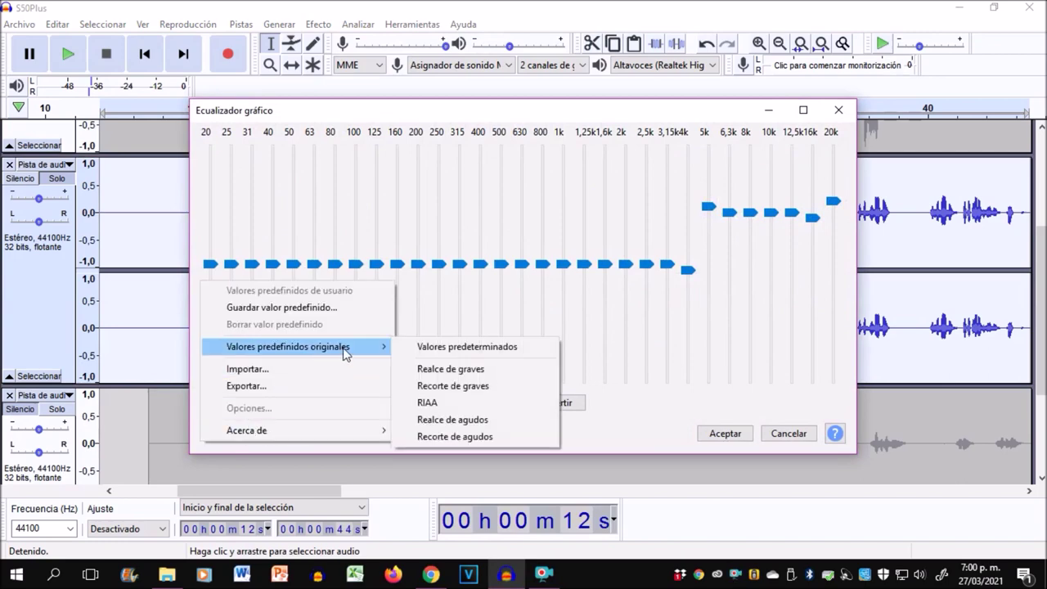
pyautogui.click(530, 367)
pyautogui.click(726, 434)
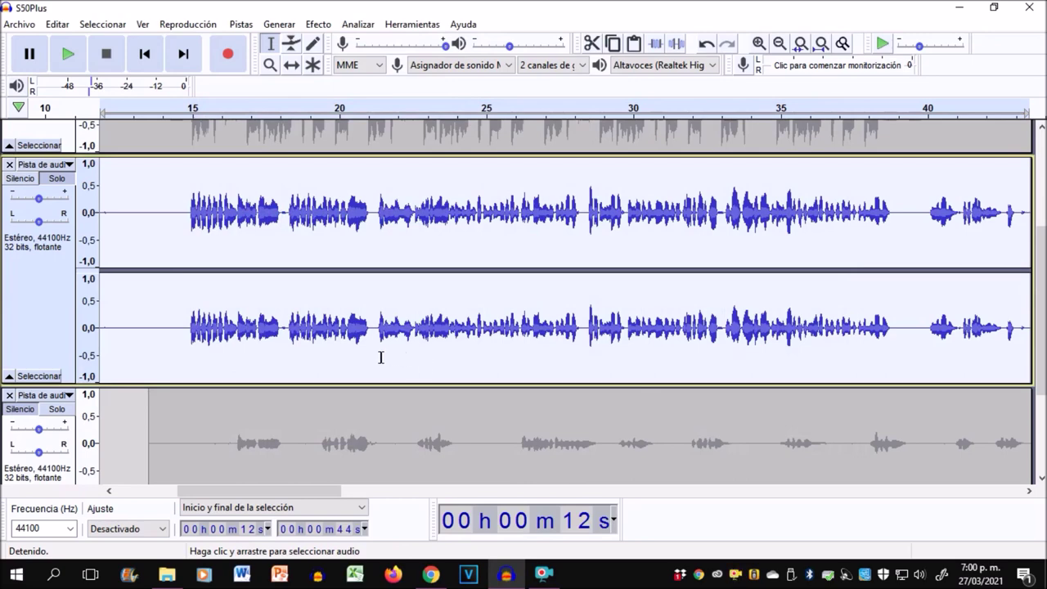
# - Play the vocal track's lead-in from 13 to 15 seconds and place the cursor at the start of the voice, about 15 seconds
pyautogui.moveTo(182, 246); pyautogui.dragTo(122, 243)
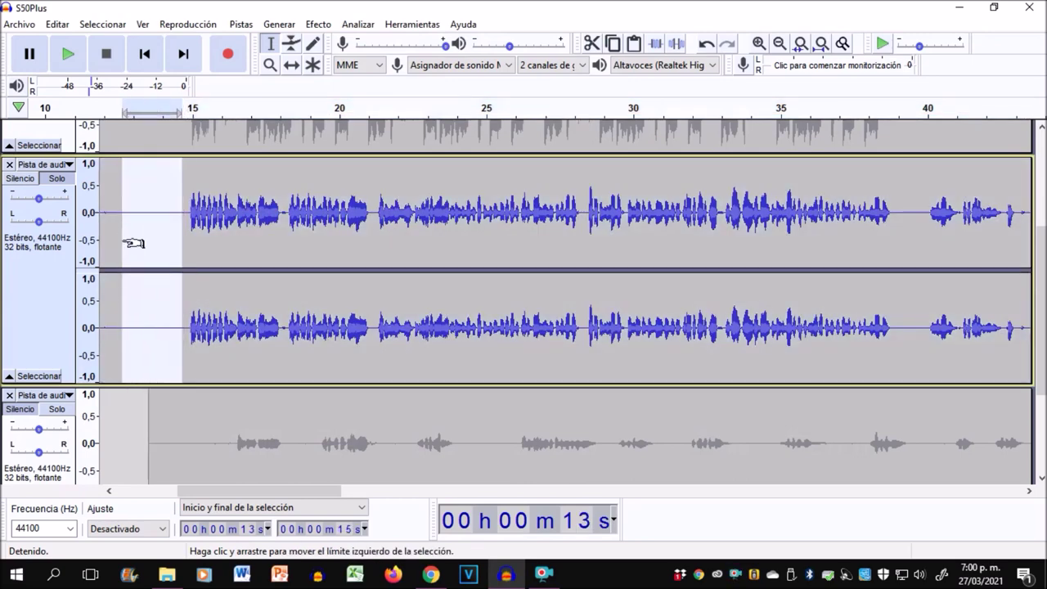
pyautogui.press('space')
pyautogui.press('space')
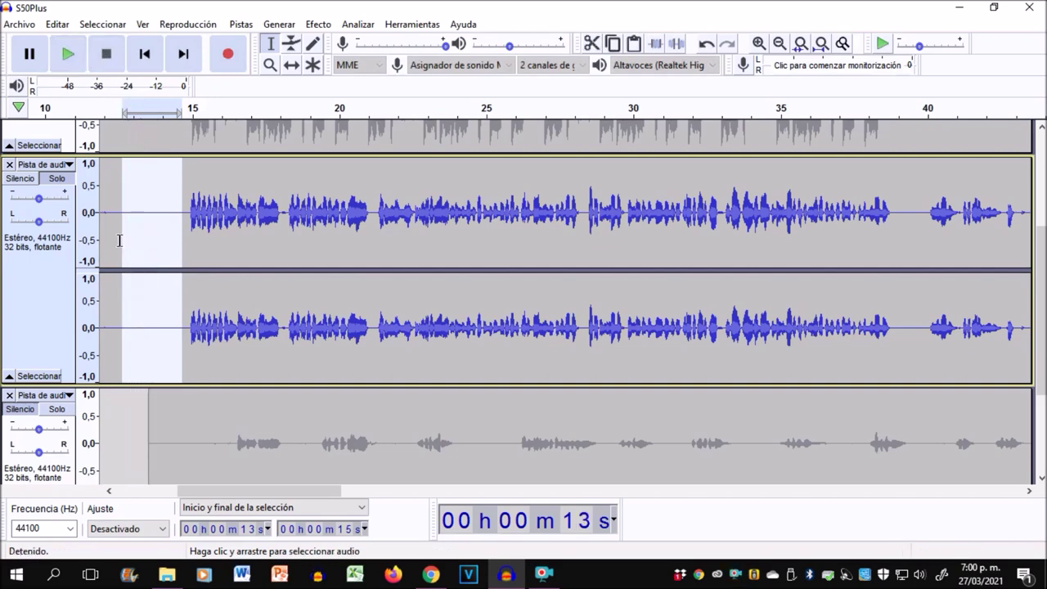
pyautogui.click(189, 249)
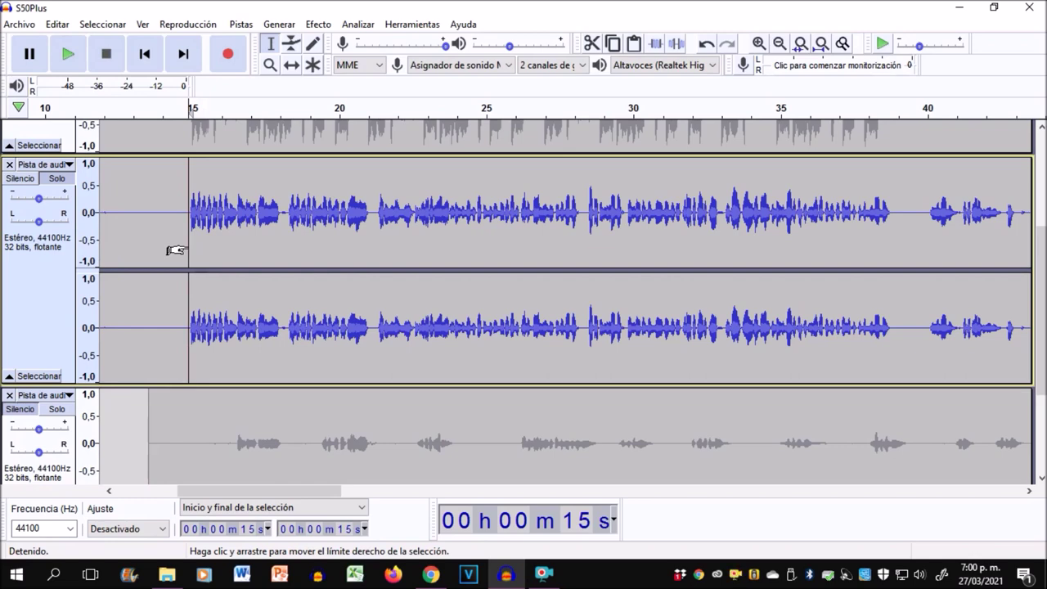
# - Compare the vocal without and with the last Graphic Equalizer pass by undoing and redoing it, playing from about 15 seconds each time
pyautogui.click(707, 45)
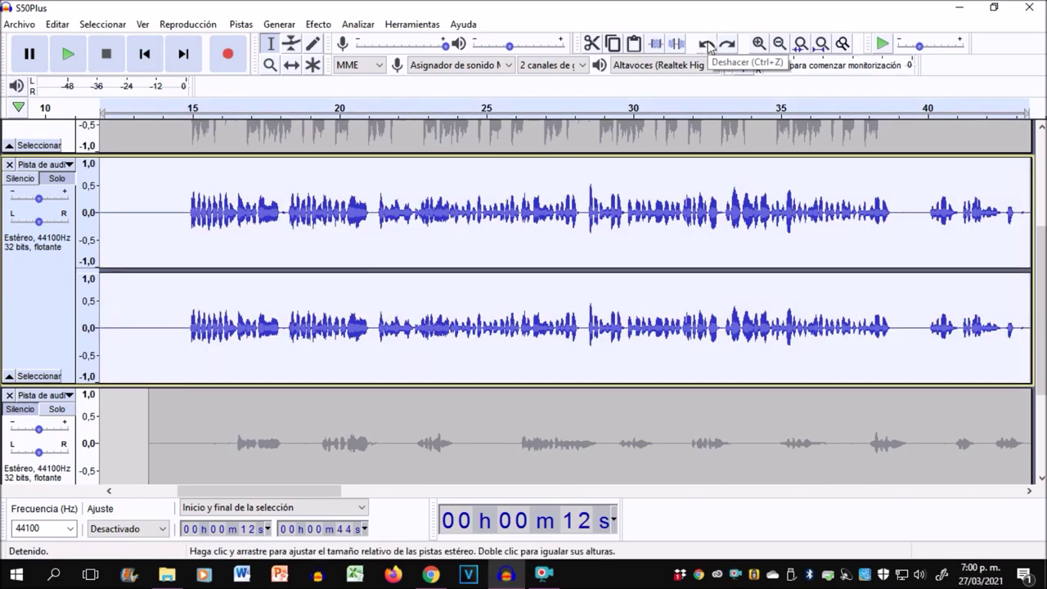
pyautogui.click(180, 226)
pyautogui.press('space')
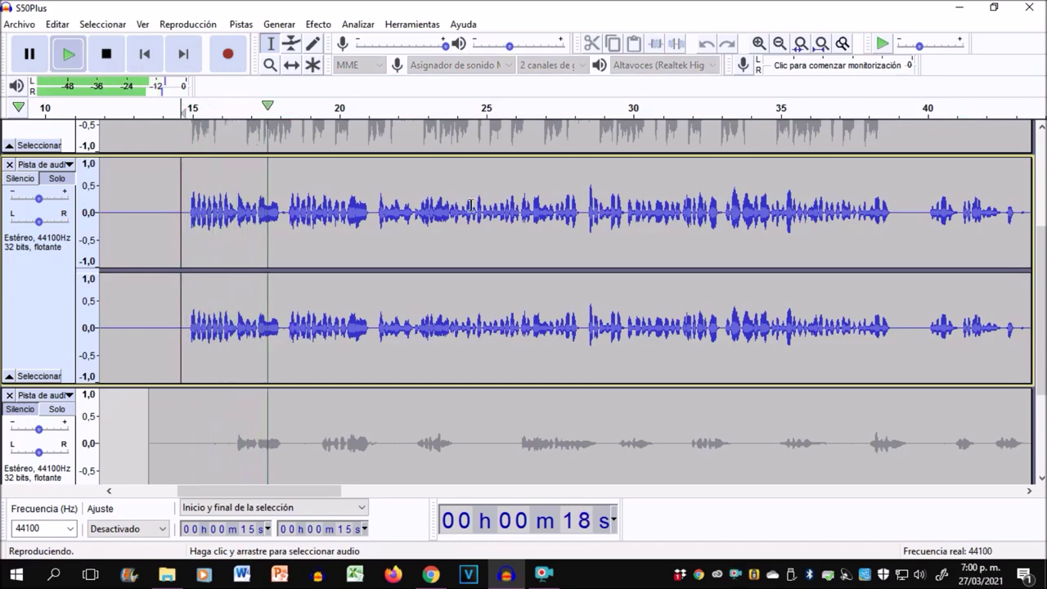
pyautogui.press('space')
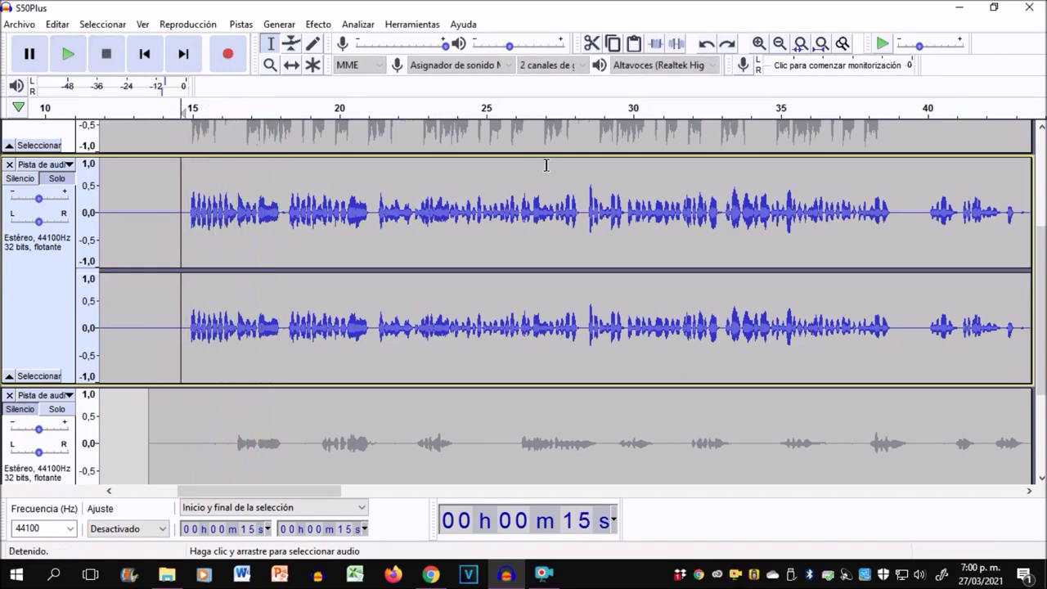
pyautogui.click(729, 45)
pyautogui.click(728, 45)
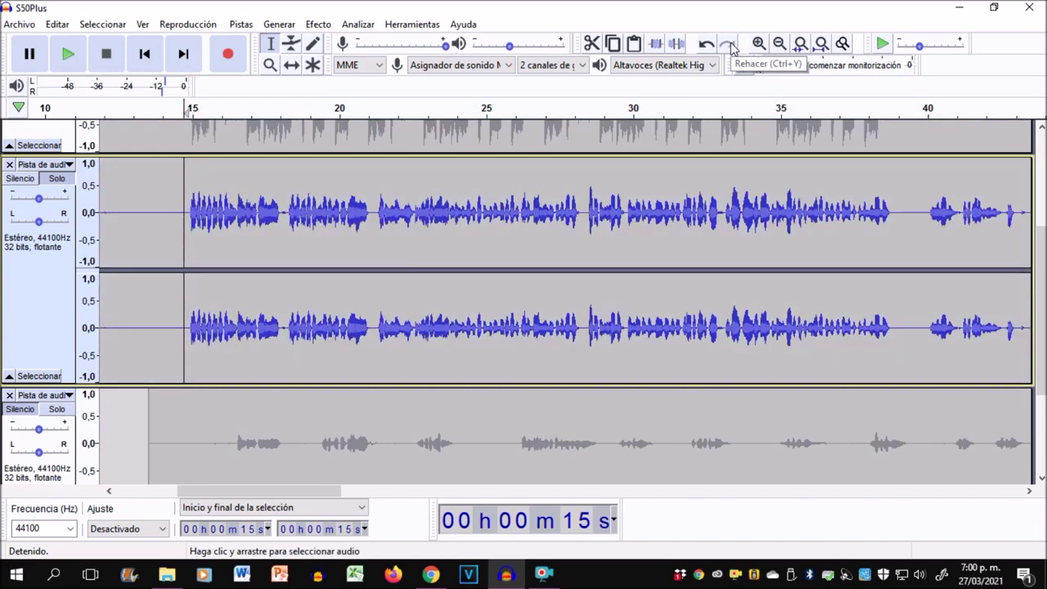
pyautogui.press('space')
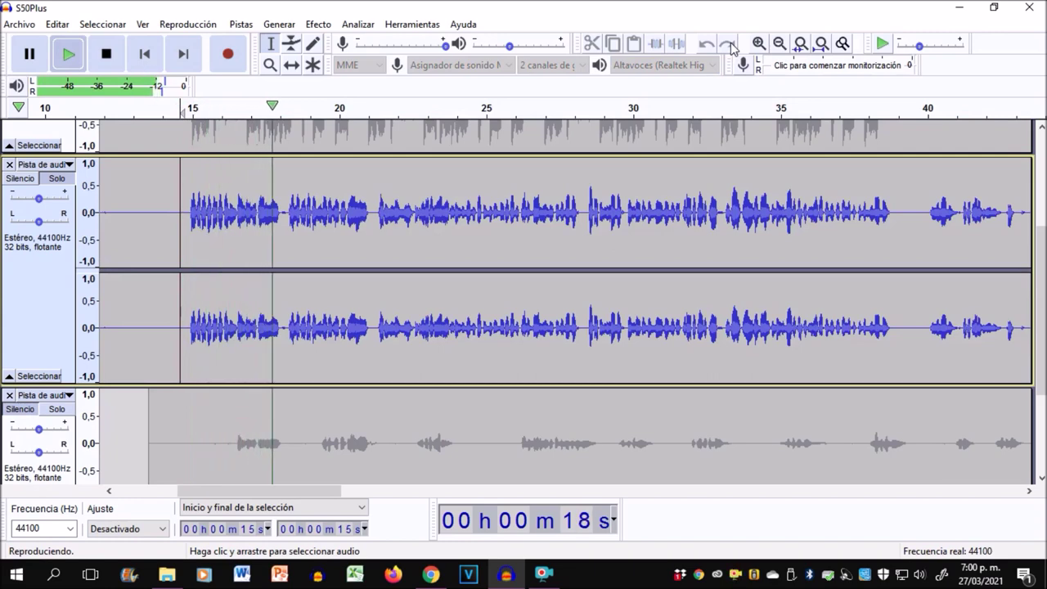
pyautogui.press('space')
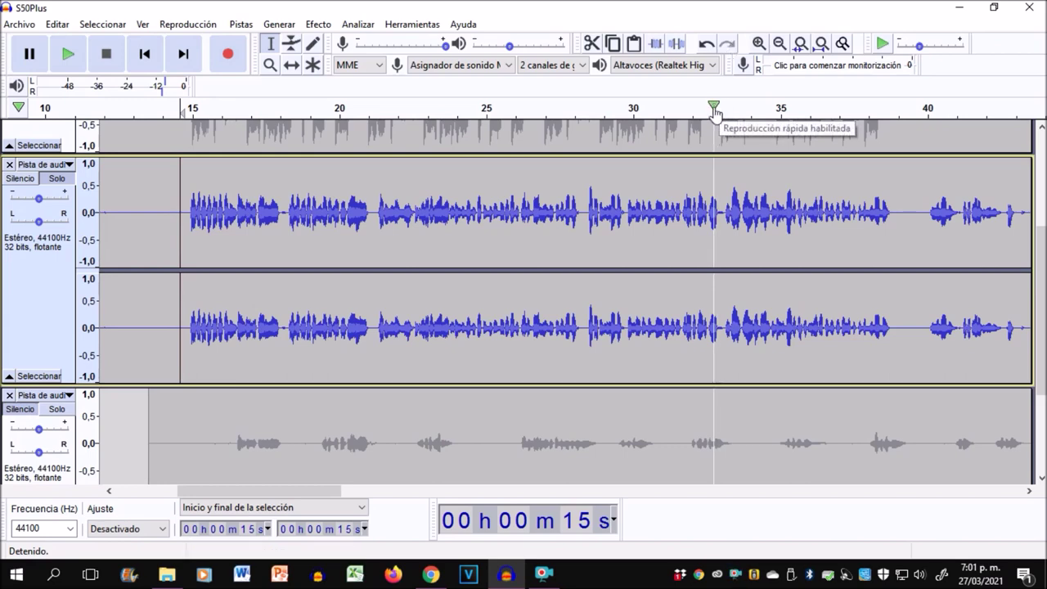
# - Apply the Compressor to the whole vocal clip with threshold -15 dB, noise floor -40 dB, ratio 3:1, attack 0.10 s and decay 1.0 s
pyautogui.scroll(-3, 642, 162)
pyautogui.doubleClick(642, 163)
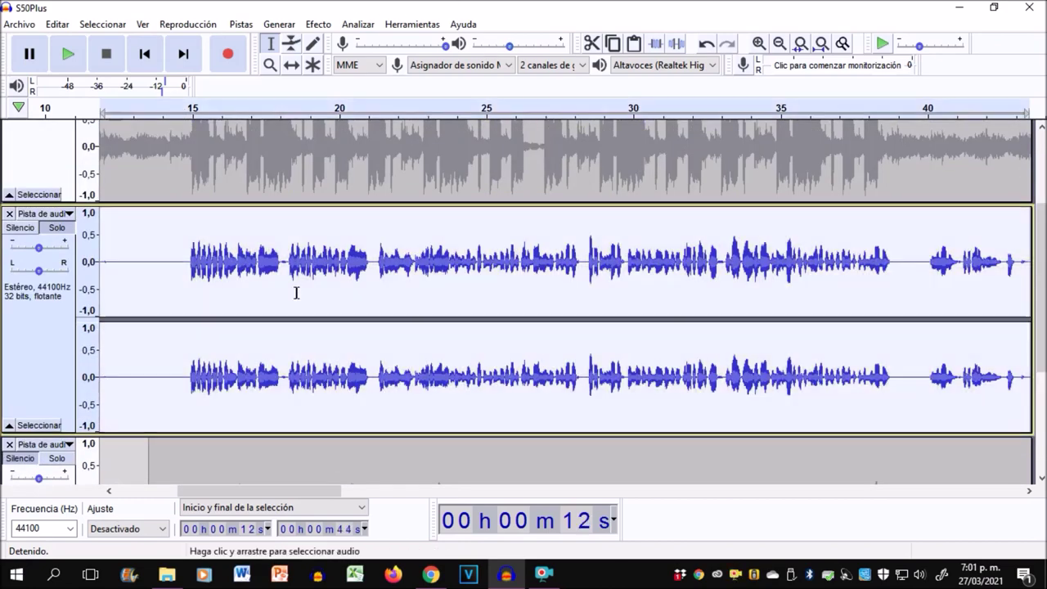
pyautogui.click(319, 23)
pyautogui.click(433, 193)
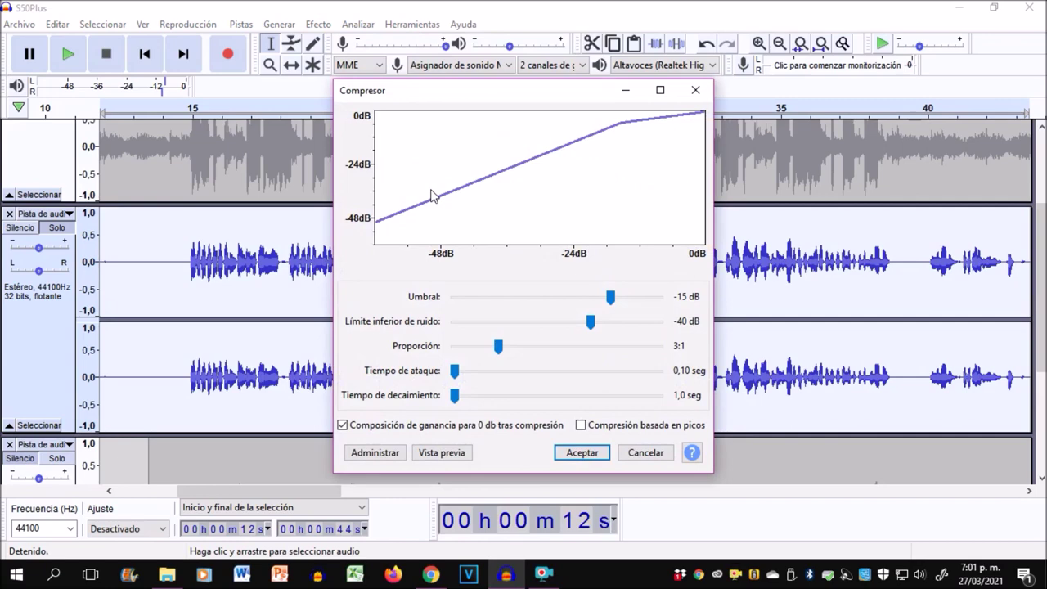
pyautogui.press('Return')
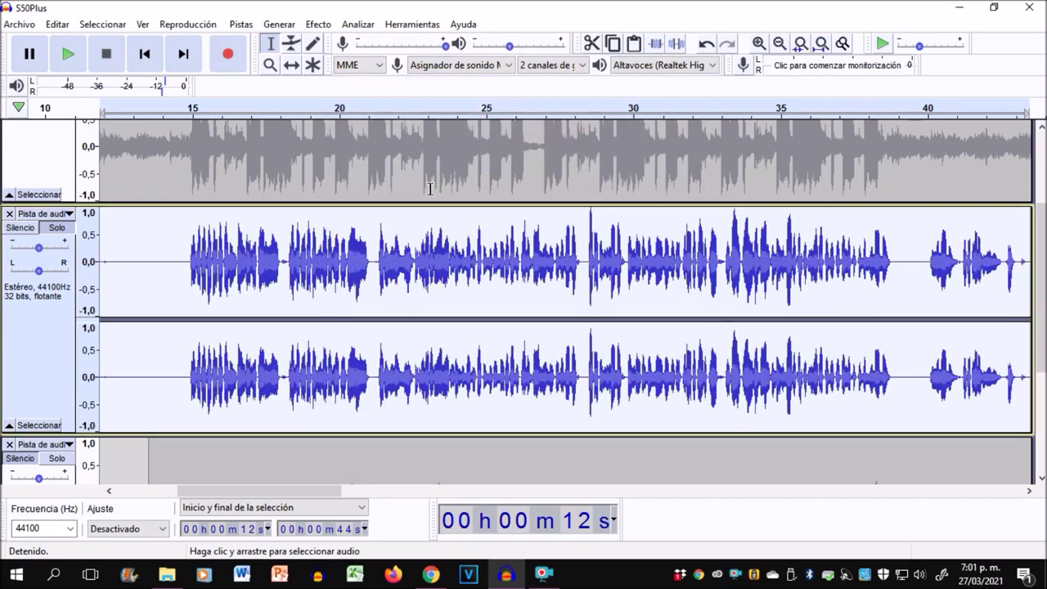
# - Normalize the vocal clip to a -3.0 dB peak, removing DC offset and treating the stereo channels independently
pyautogui.click(318, 24)
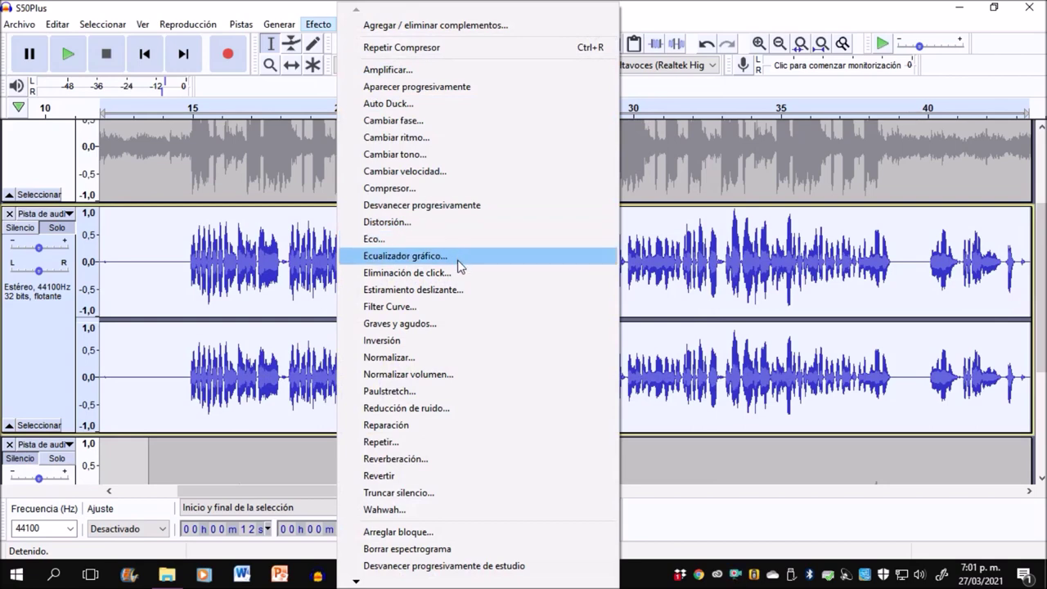
pyautogui.click(463, 361)
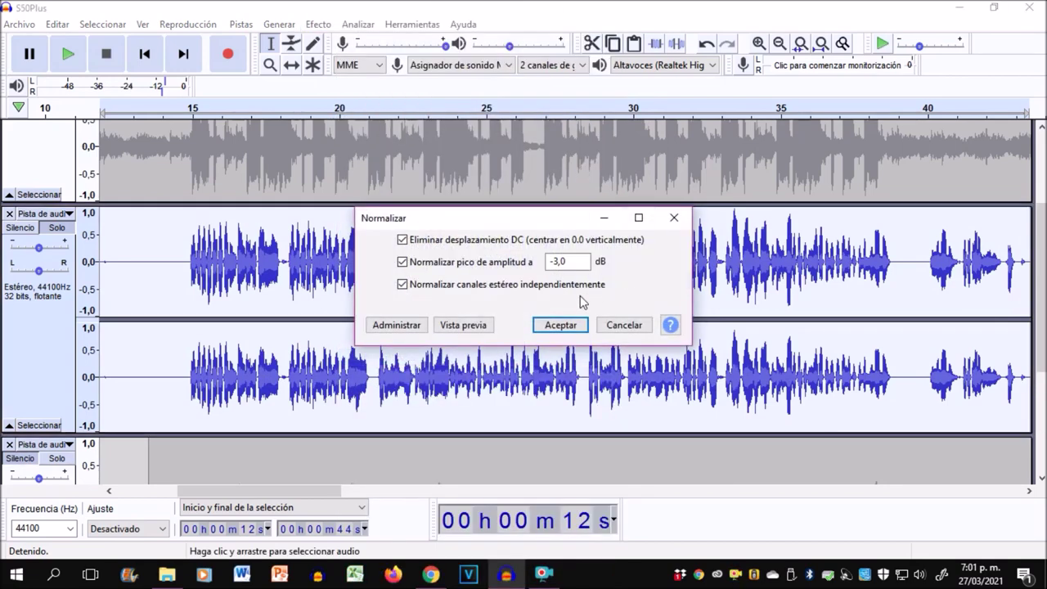
pyautogui.click(560, 326)
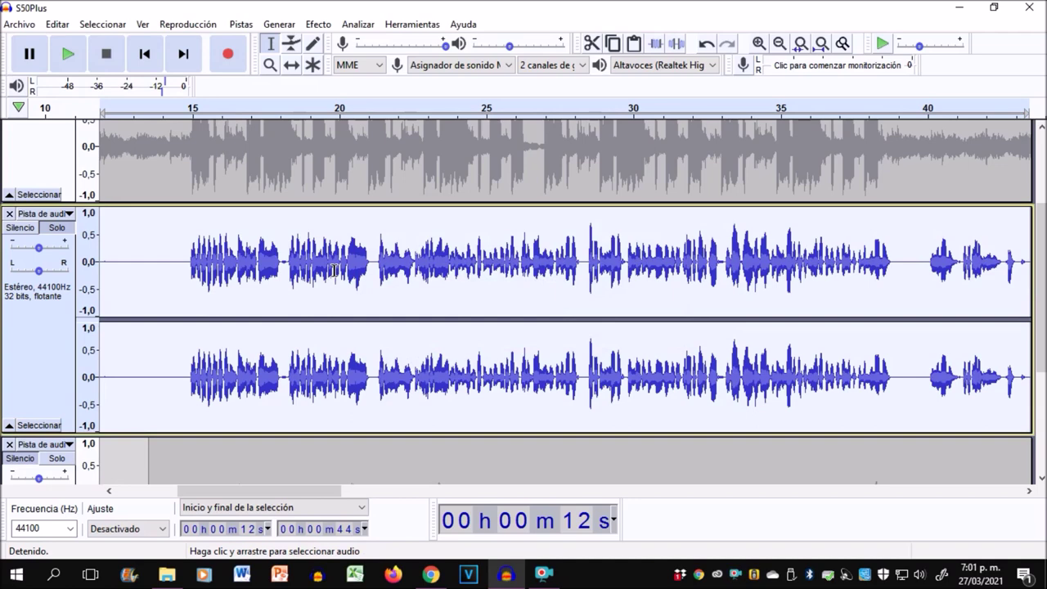
# - Play the compressed and normalized vocal from about 15 seconds, then stop playback
pyautogui.click(183, 266)
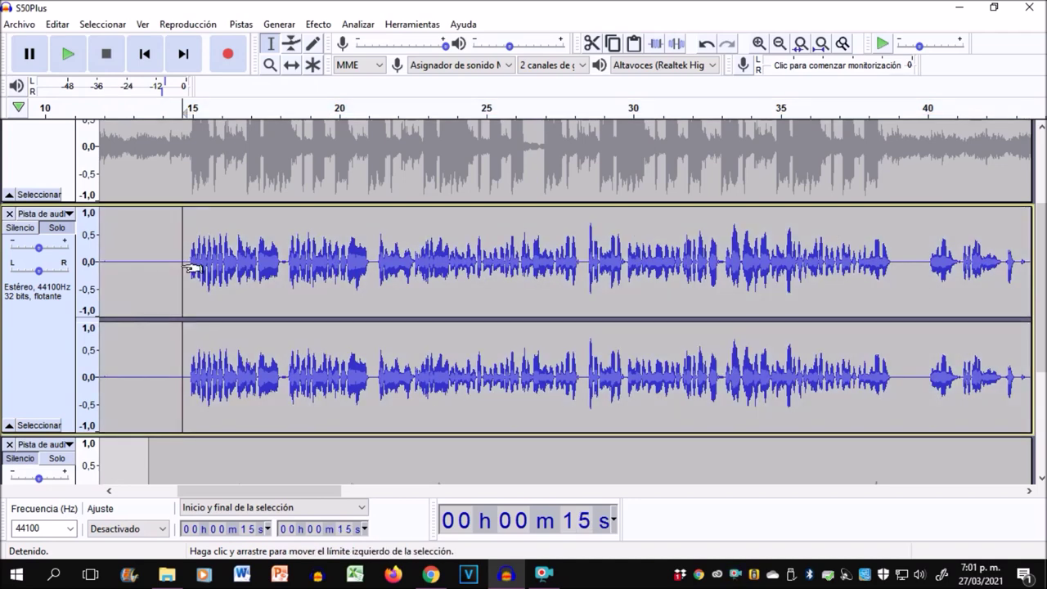
pyautogui.press('space')
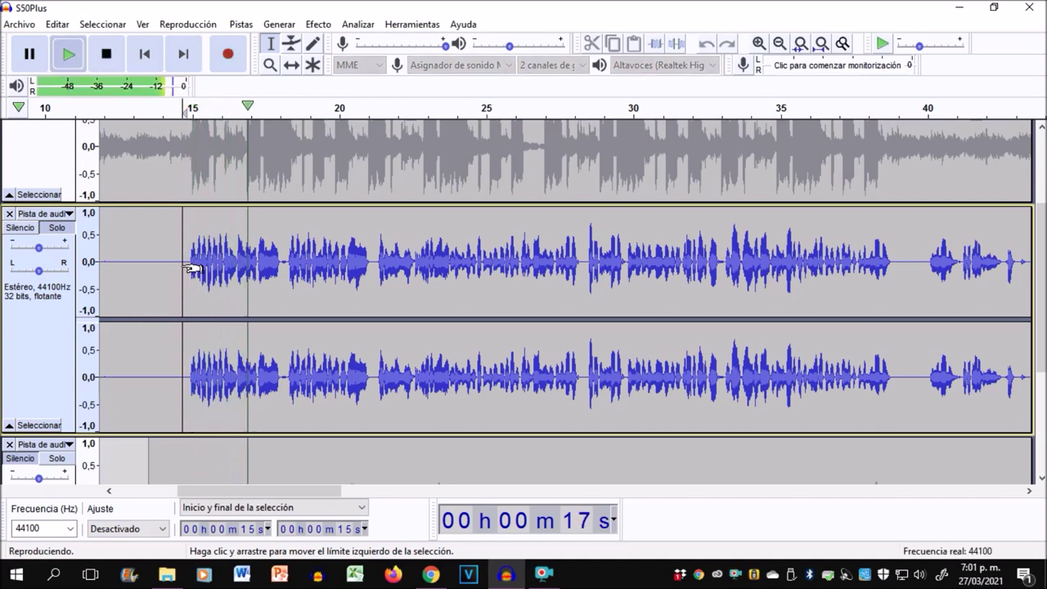
pyautogui.press('space')
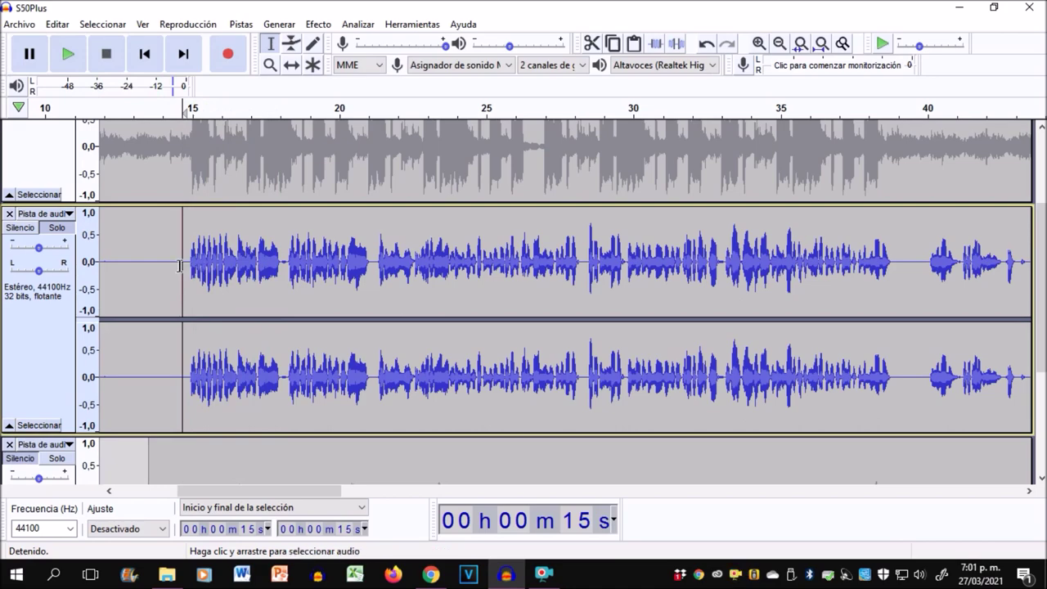
# - Unmute the second vocal track below the main vocal
pyautogui.scroll(-3, 172, 270)
pyautogui.scroll(2, 172, 270)
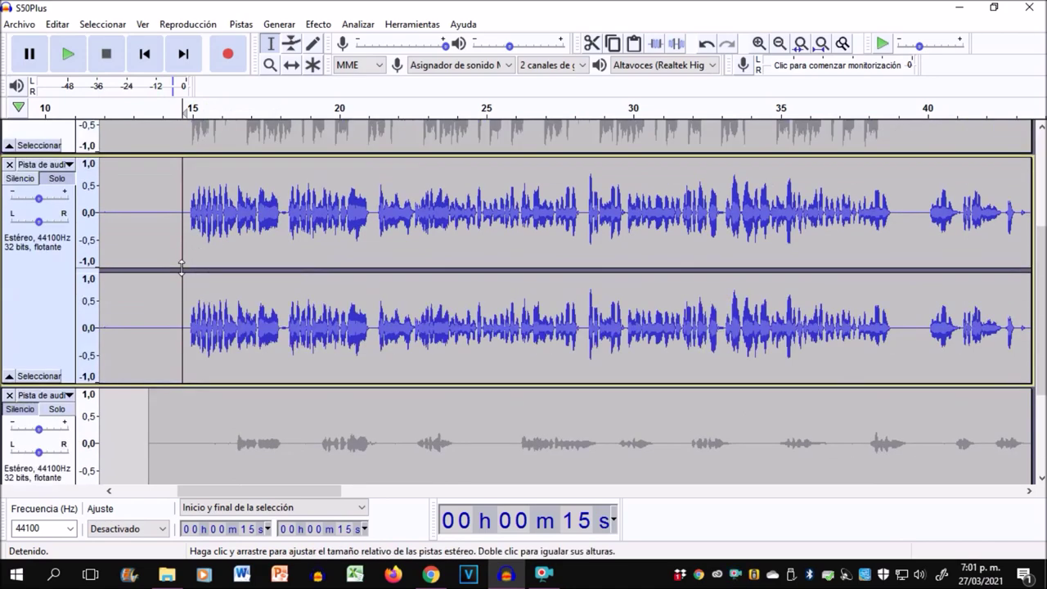
pyautogui.scroll(-3, 250, 325)
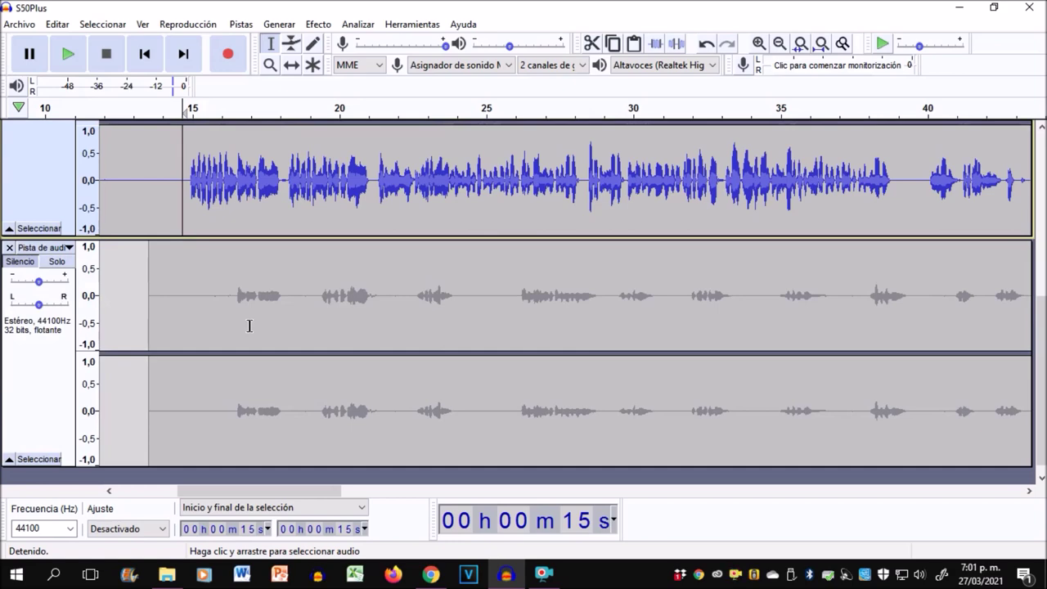
pyautogui.click(20, 261)
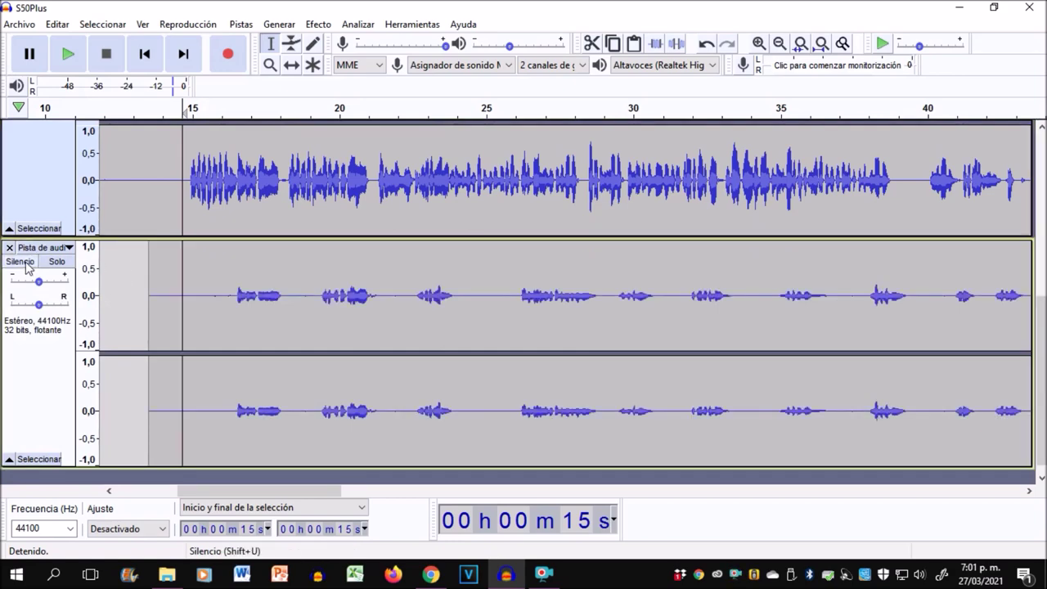
# - Take a noise profile from the second vocal's silent lead-in between about 14 and 16 seconds
pyautogui.moveTo(227, 311); pyautogui.dragTo(169, 309)
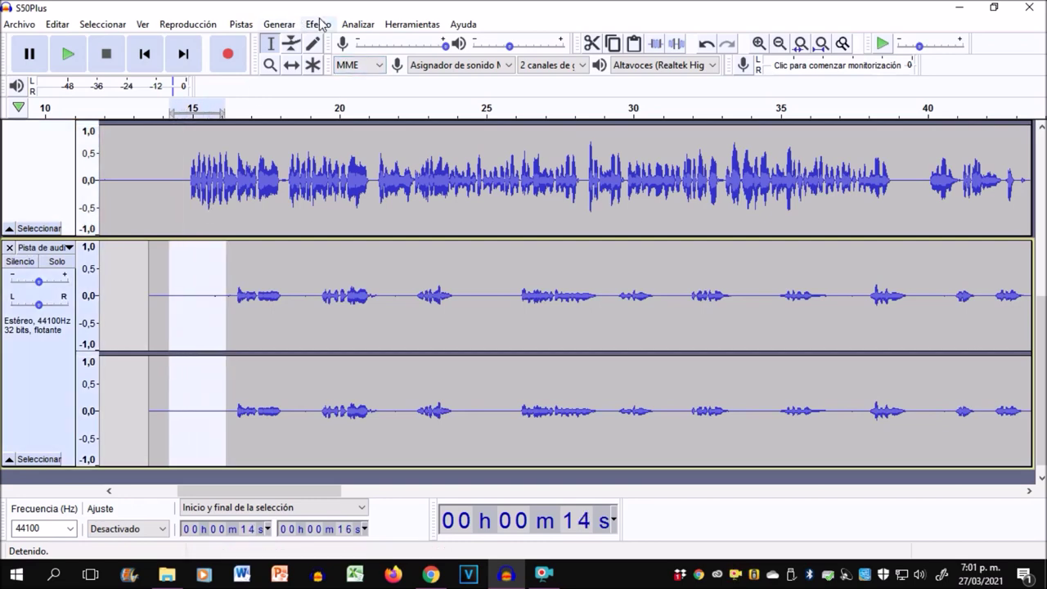
pyautogui.click(319, 25)
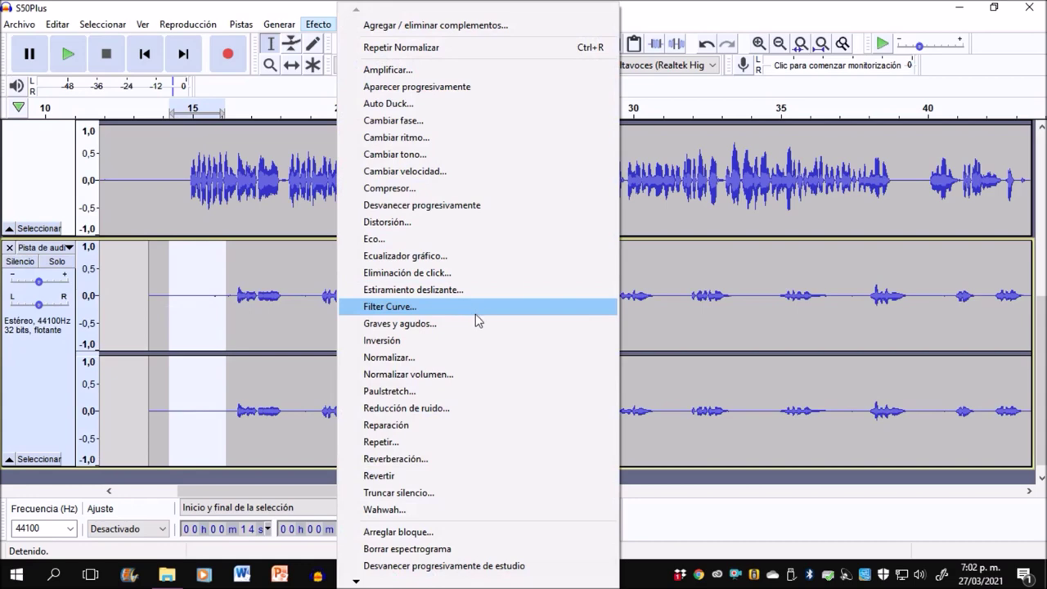
pyautogui.click(483, 418)
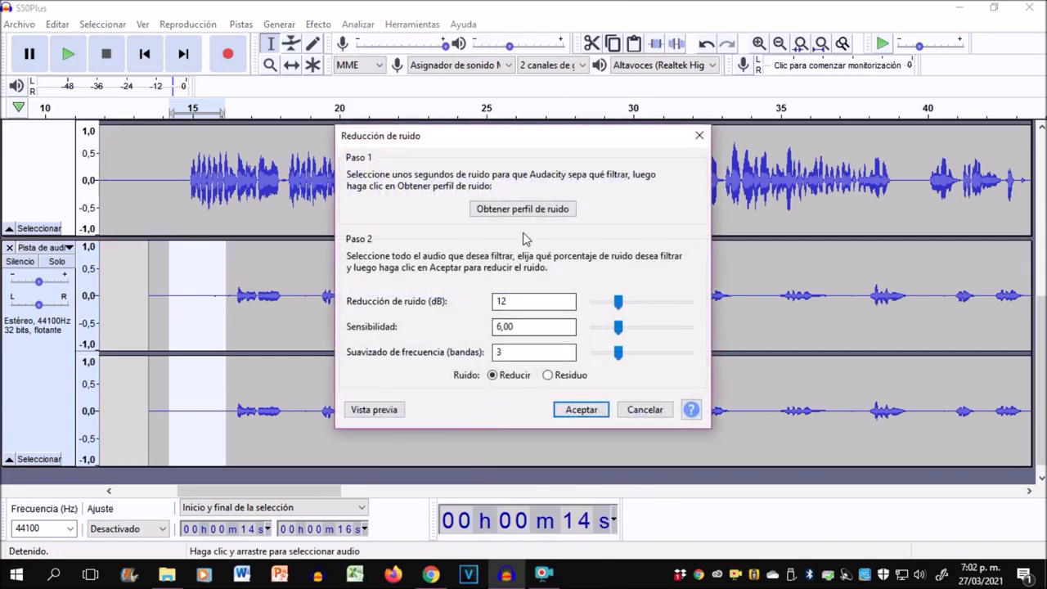
pyautogui.click(538, 208)
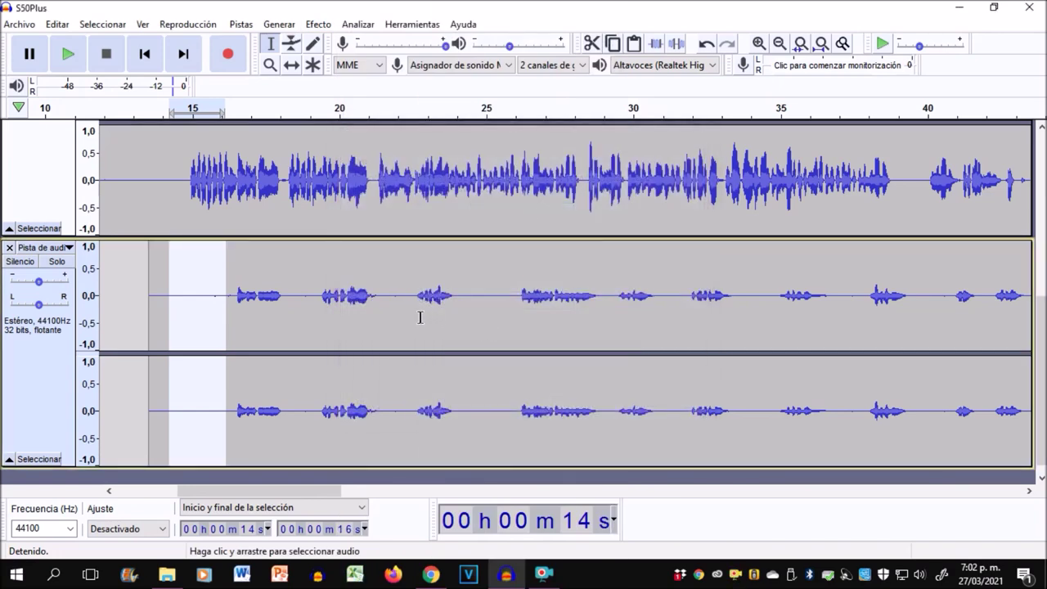
# - Take a noise profile from the whole second vocal clip
pyautogui.doubleClick(374, 302)
pyautogui.click(319, 24)
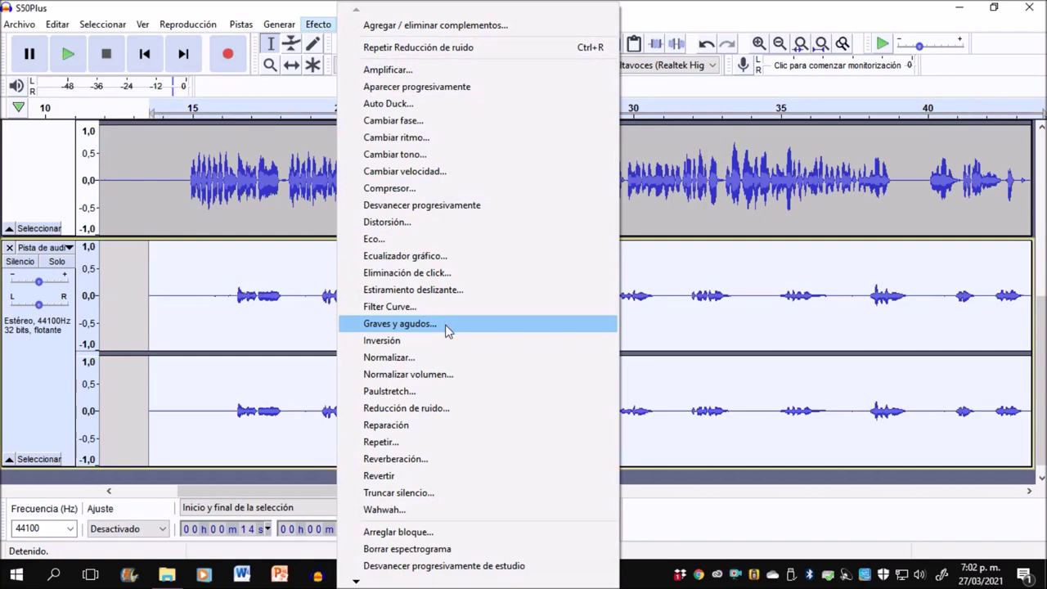
pyautogui.click(466, 408)
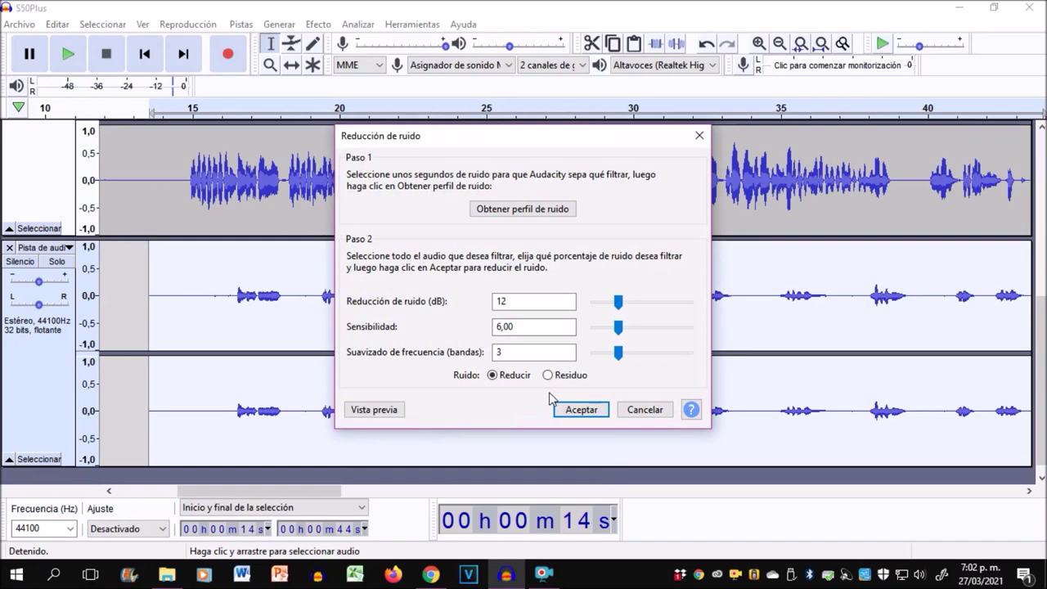
pyautogui.click(543, 213)
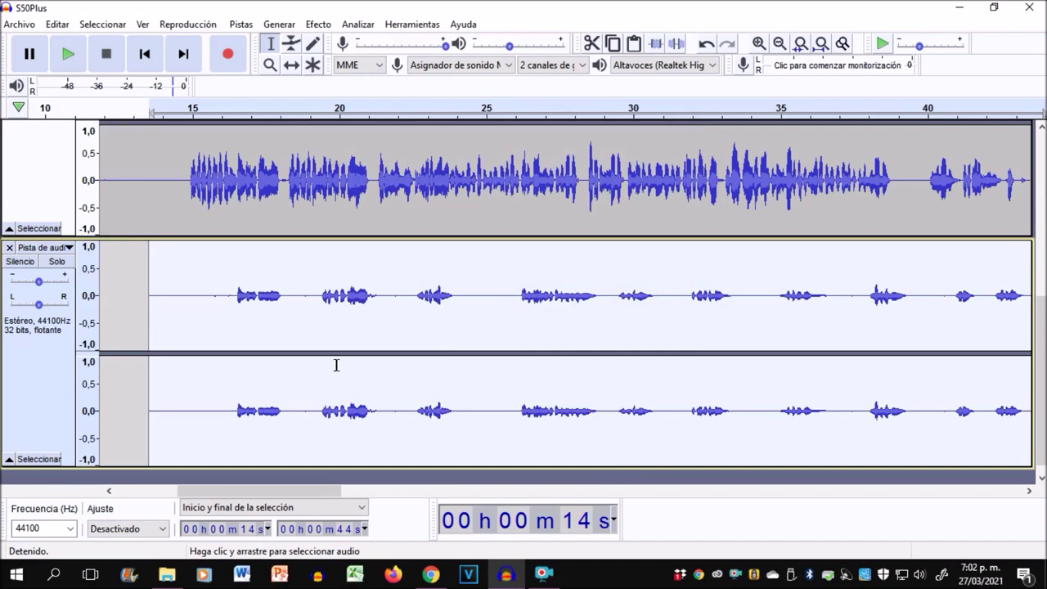
# - Take a new noise profile from the second vocal's lead-in between about 14 and 16 seconds
pyautogui.moveTo(235, 323); pyautogui.dragTo(161, 322)
pyautogui.click(319, 24)
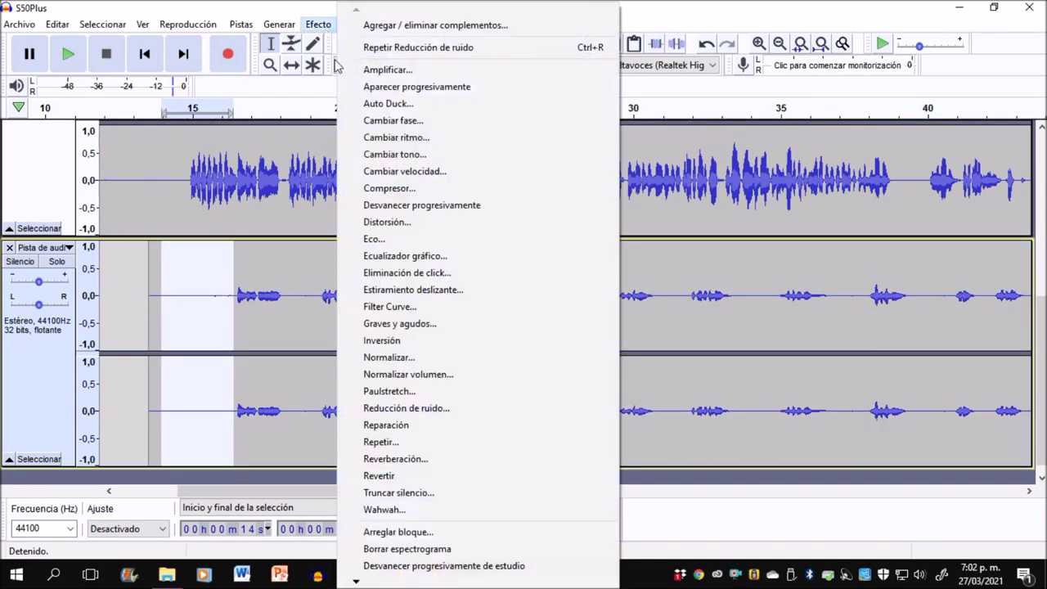
pyautogui.click(486, 258)
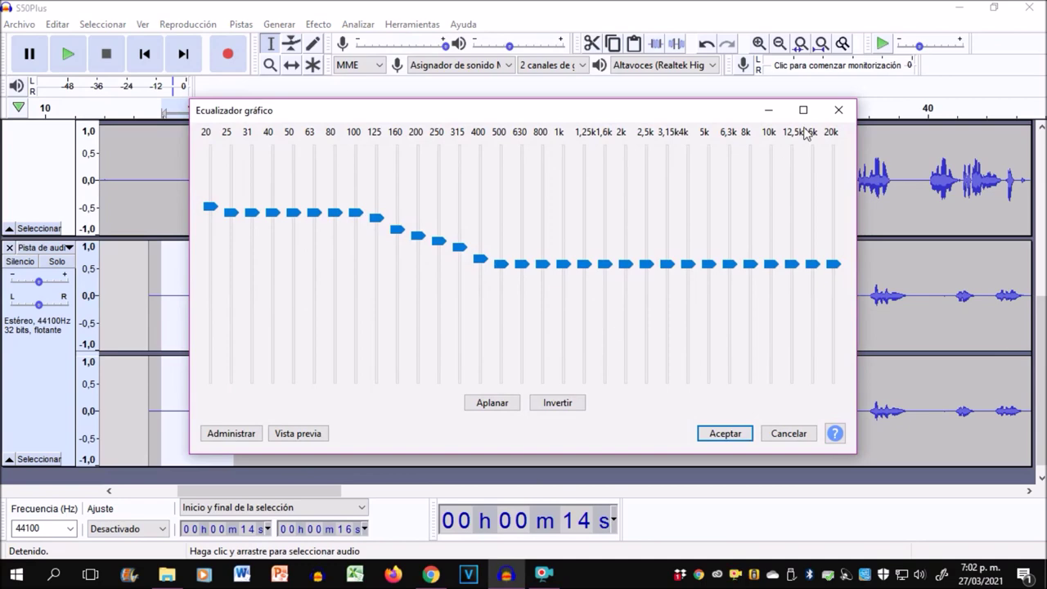
pyautogui.click(838, 110)
pyautogui.click(319, 25)
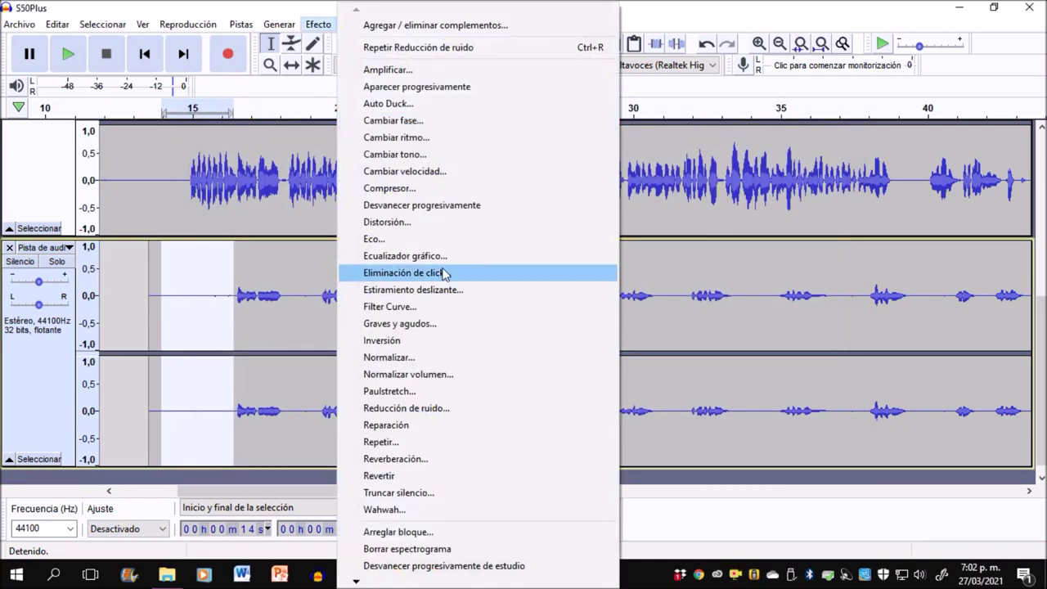
pyautogui.click(491, 407)
pyautogui.click(522, 210)
# - Apply Noise Reduction to the whole second vocal clip with 12 dB reduction, sensitivity 6.00 and 3 smoothing bands
pyautogui.doubleClick(522, 245)
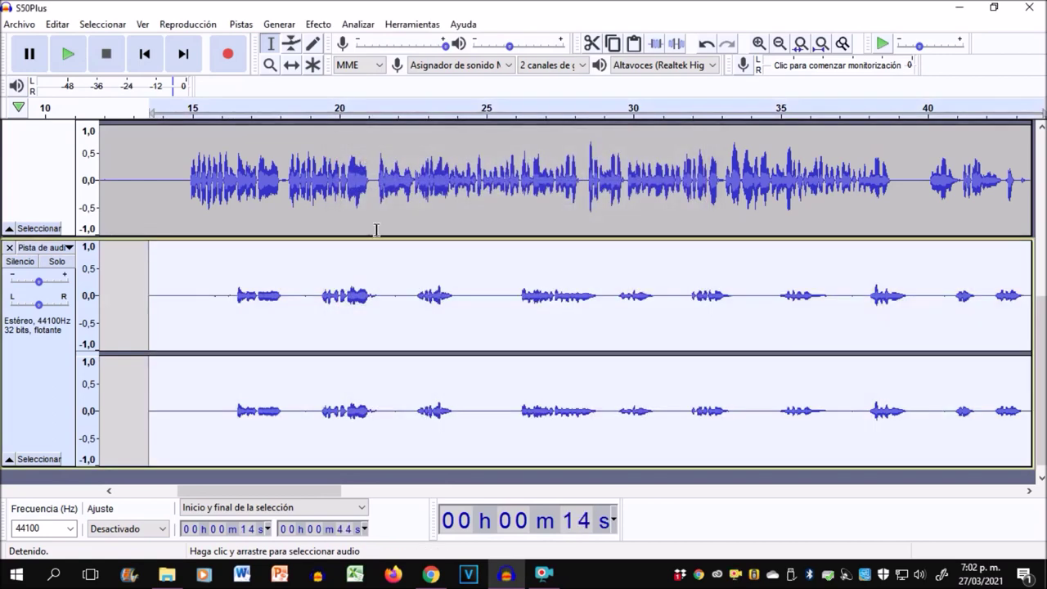
pyautogui.click(318, 24)
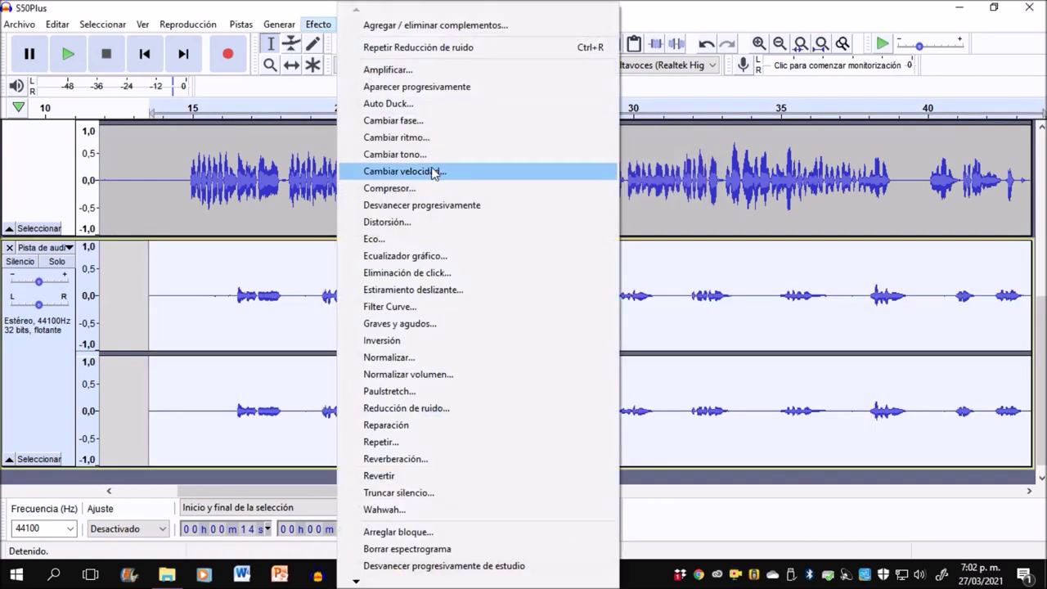
pyautogui.click(483, 408)
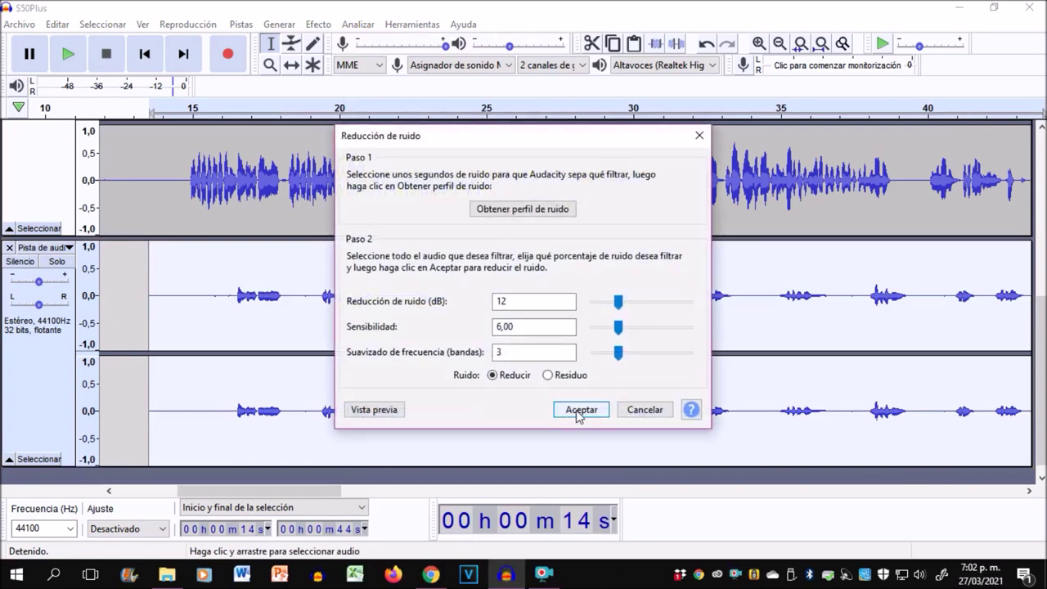
pyautogui.click(579, 412)
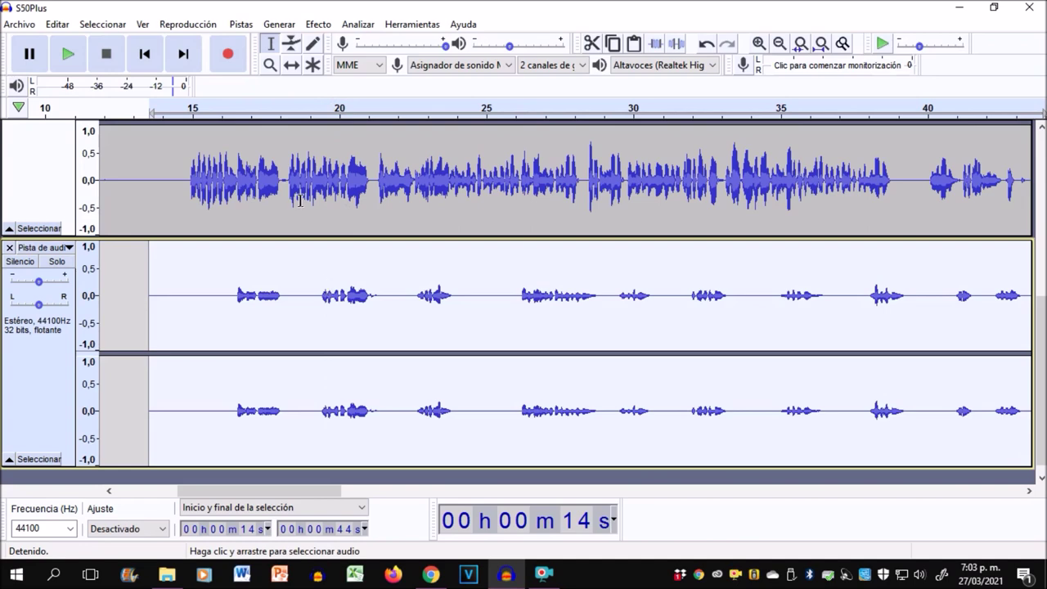
# - Apply the Graphic Equalizer to the second vocal clip with the current bass-boost curve
pyautogui.click(321, 24)
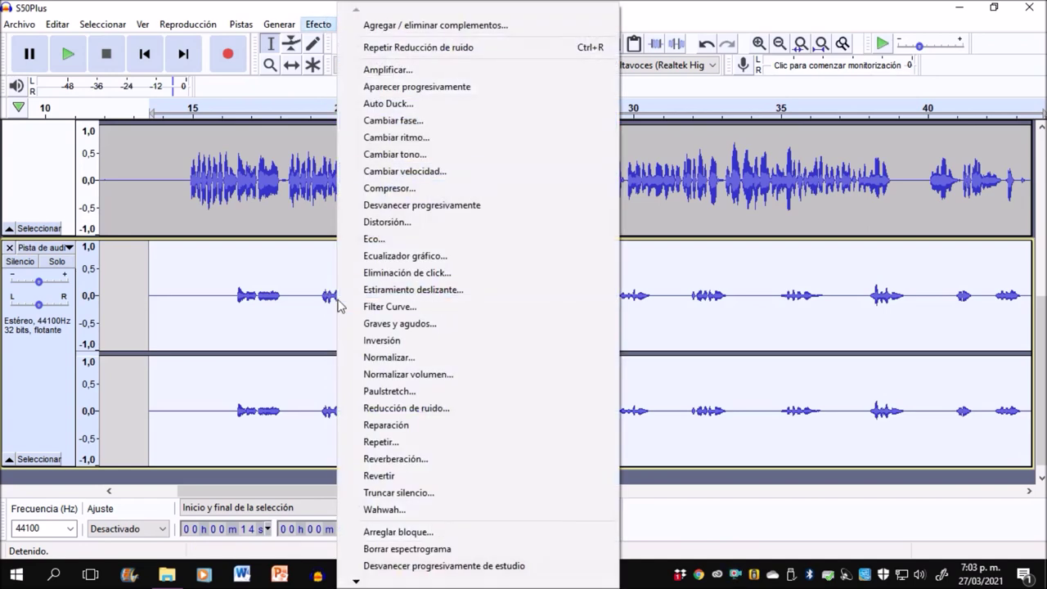
pyautogui.click(460, 259)
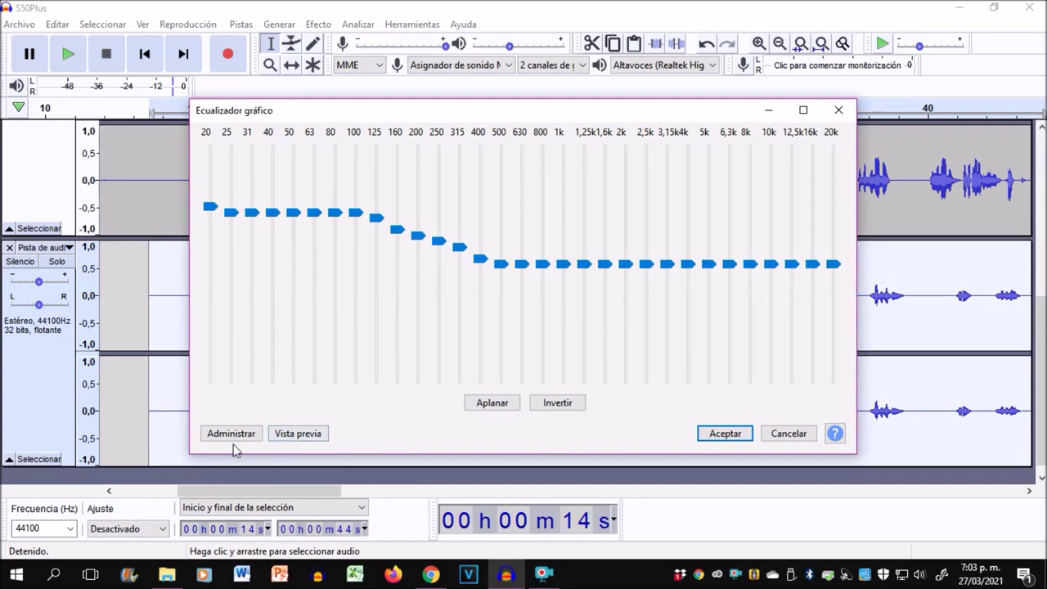
pyautogui.click(722, 433)
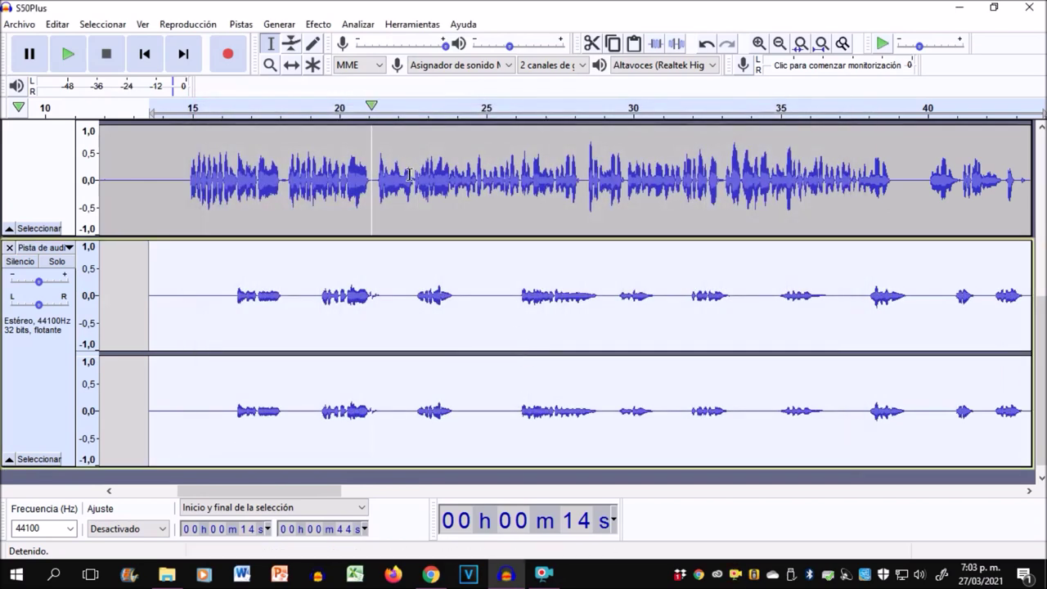
# - Apply the Graphic Equalizer to the second vocal clip with the factory treble-boost preset (Realce de agudos)
pyautogui.click(318, 23)
pyautogui.click(406, 256)
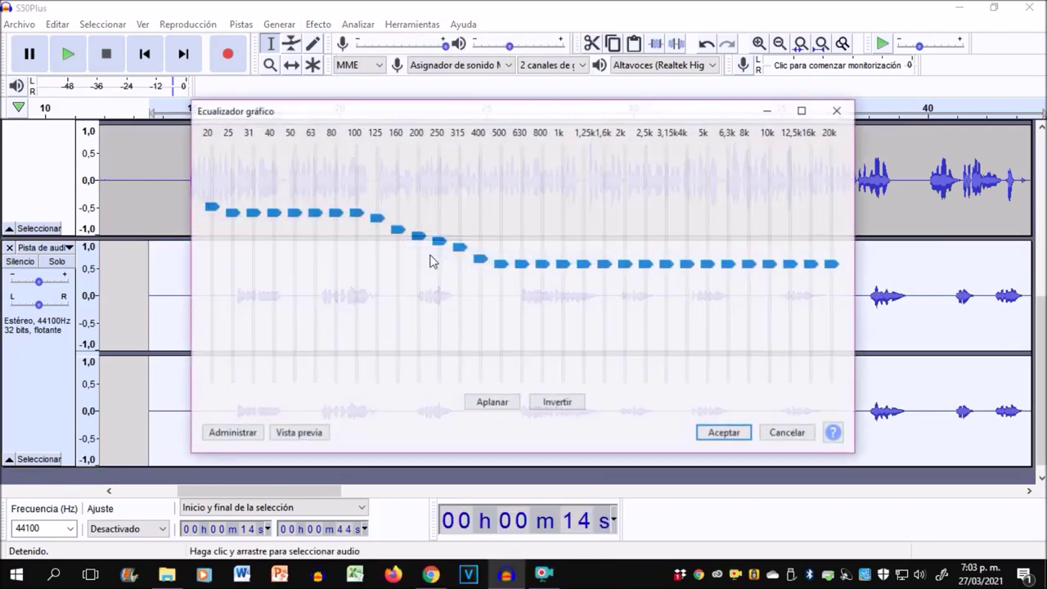
pyautogui.click(231, 432)
pyautogui.moveTo(351, 347)
pyautogui.click(497, 373)
pyautogui.click(245, 432)
pyautogui.moveTo(360, 347)
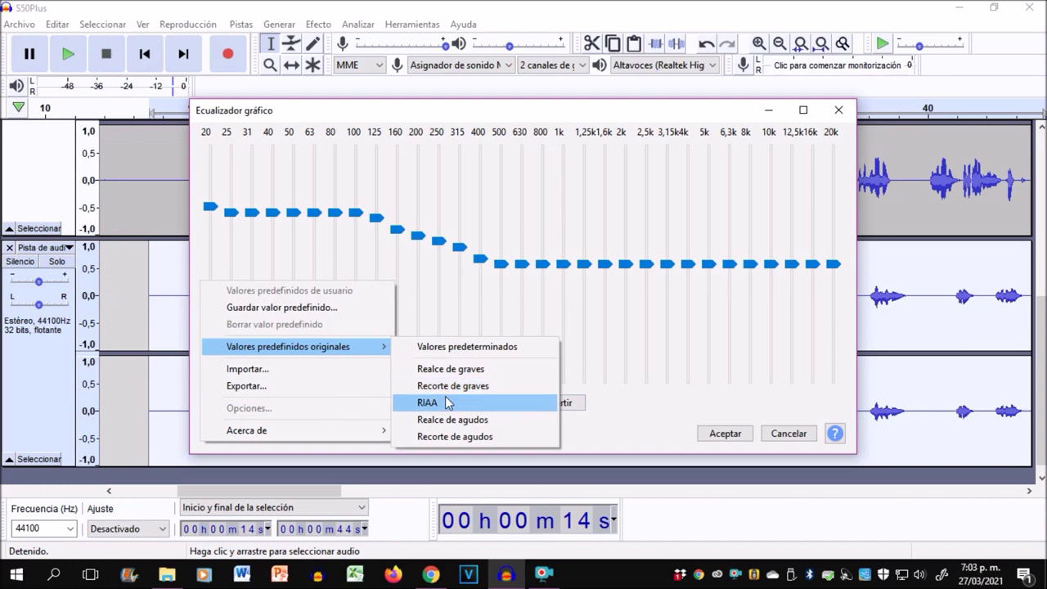
pyautogui.click(448, 418)
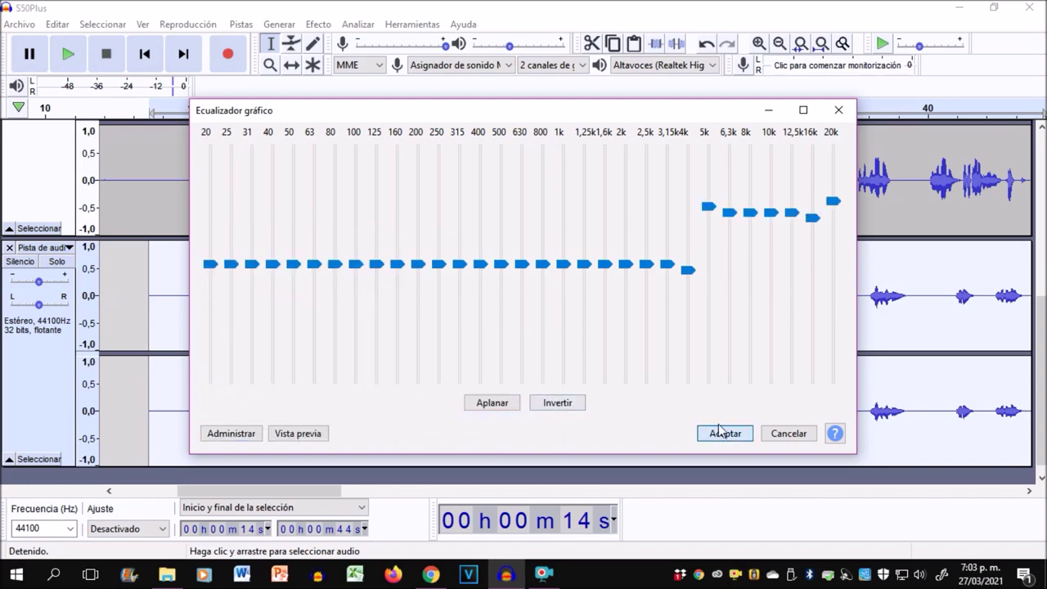
pyautogui.click(723, 433)
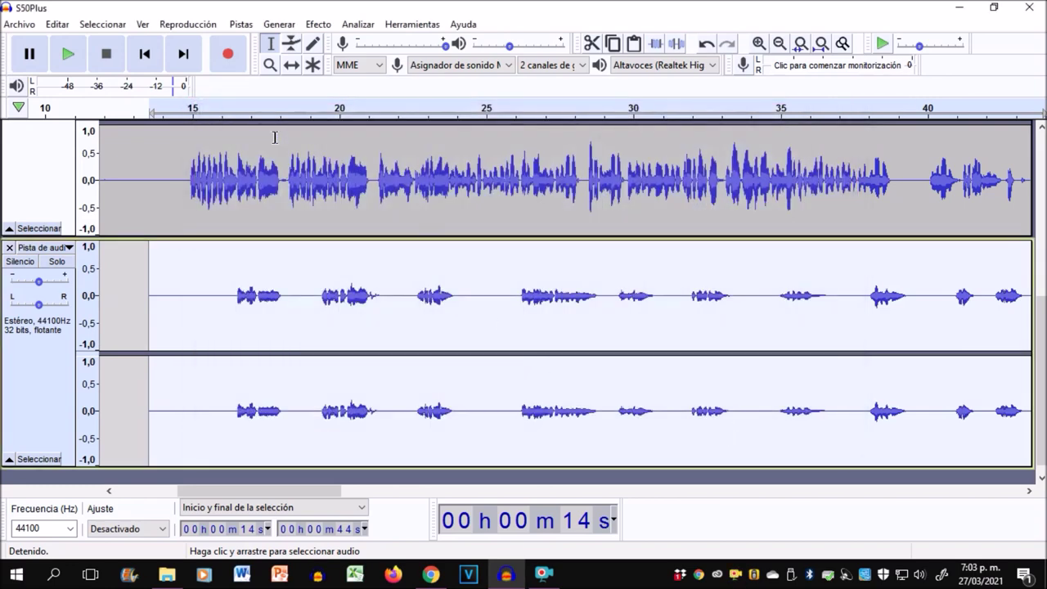
# - Apply the Compressor and Normalize effects to the second vocal clip with their current settings
pyautogui.click(318, 24)
pyautogui.click(401, 188)
pyautogui.press('Return')
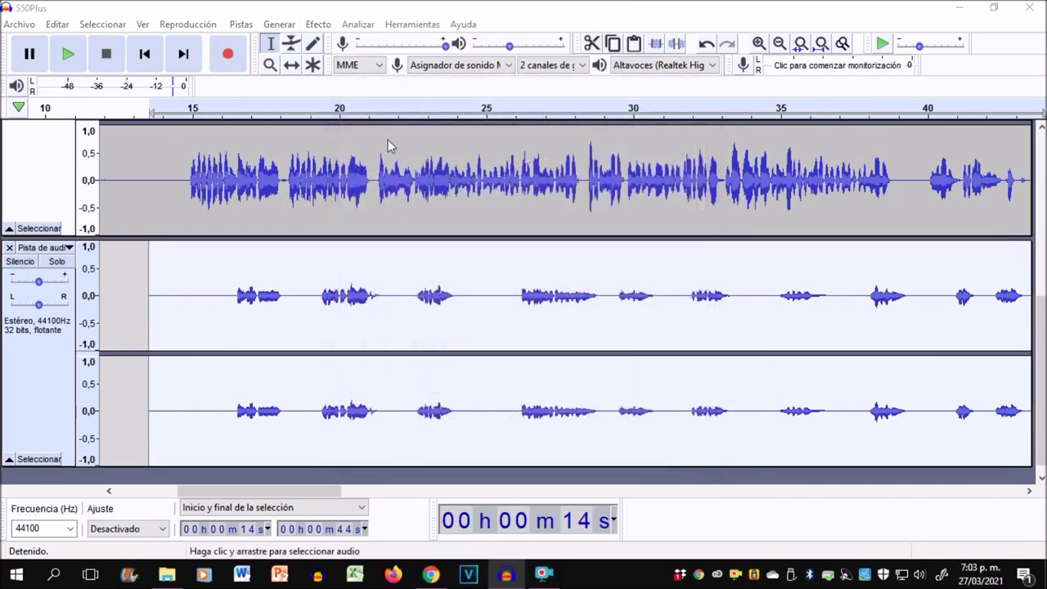
pyautogui.click(325, 23)
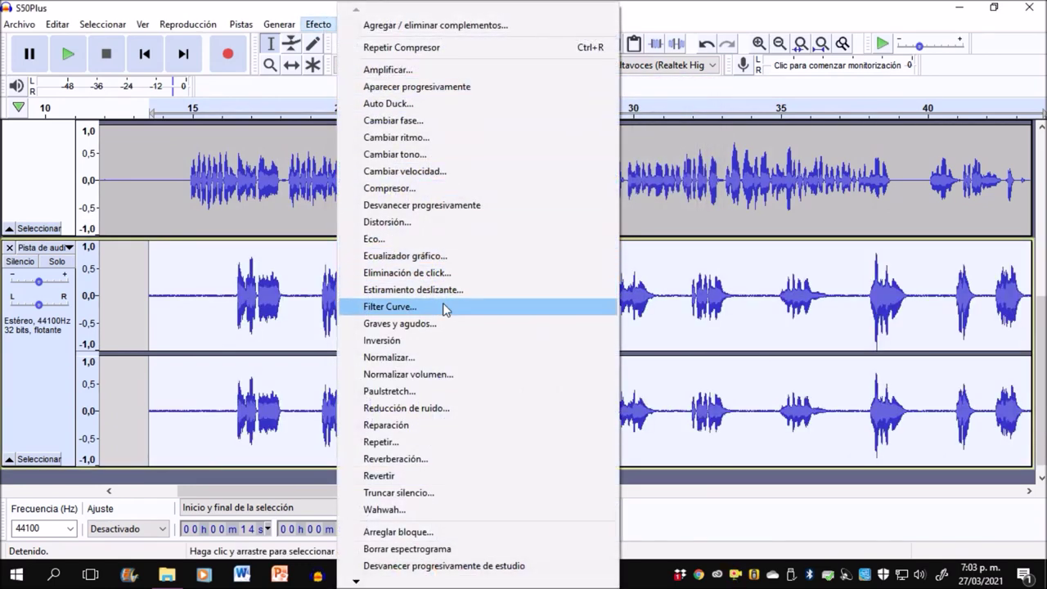
pyautogui.click(423, 359)
pyautogui.press('Return')
# - Take a noise profile from the processed second vocal's silent lead-in between about 14 and 16 seconds
pyautogui.moveTo(226, 320); pyautogui.dragTo(155, 320)
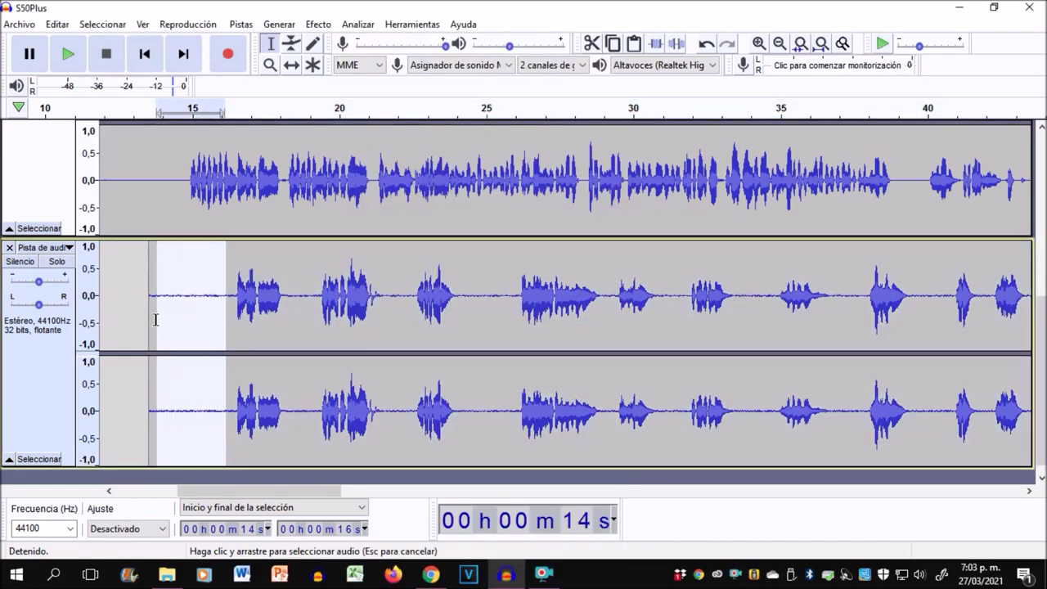
pyautogui.click(318, 23)
pyautogui.click(449, 411)
pyautogui.click(460, 212)
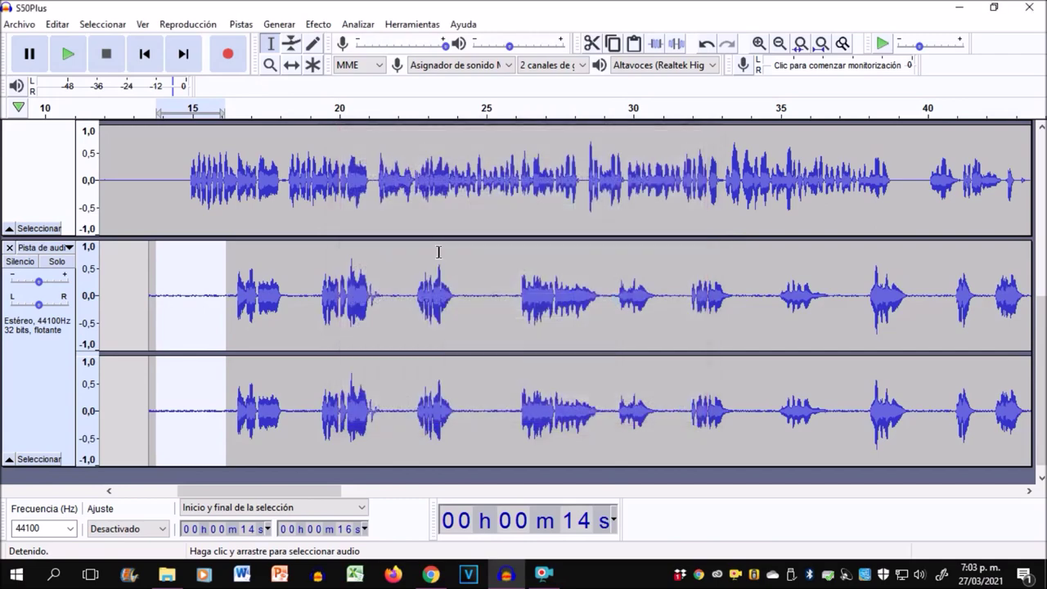
# - Apply Noise Reduction to the whole equalized and compressed second vocal clip using the new profile
pyautogui.hotkey('shift', 'End')
pyautogui.click(323, 23)
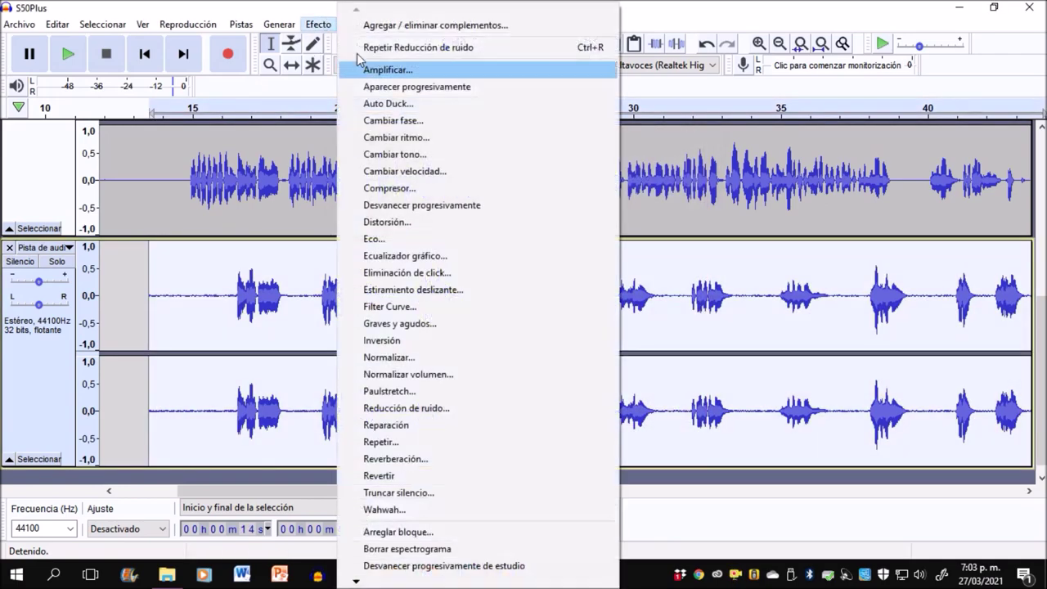
pyautogui.click(433, 407)
pyautogui.click(594, 416)
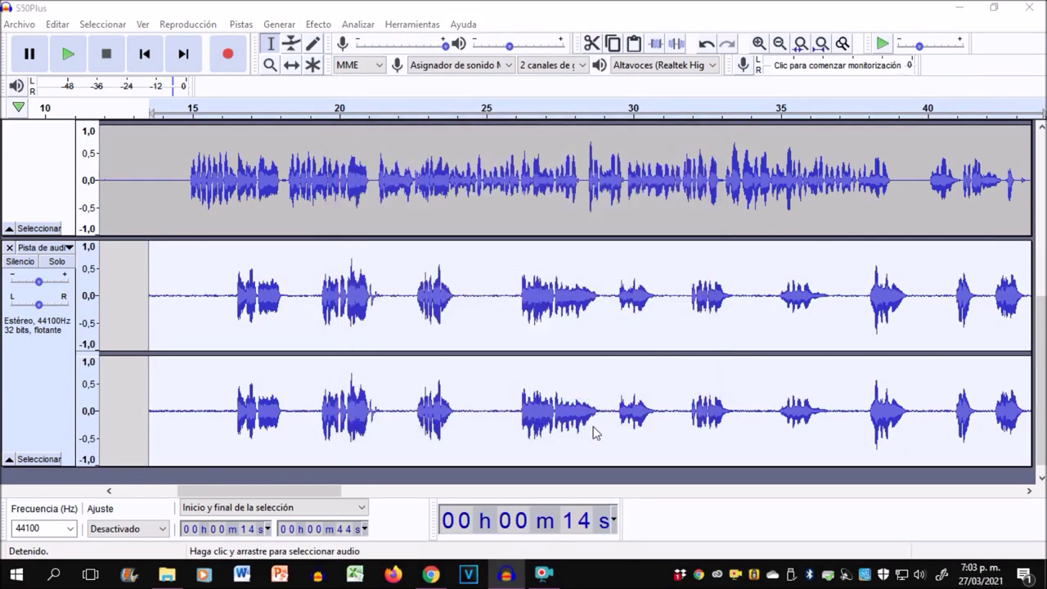
pyautogui.click(230, 316)
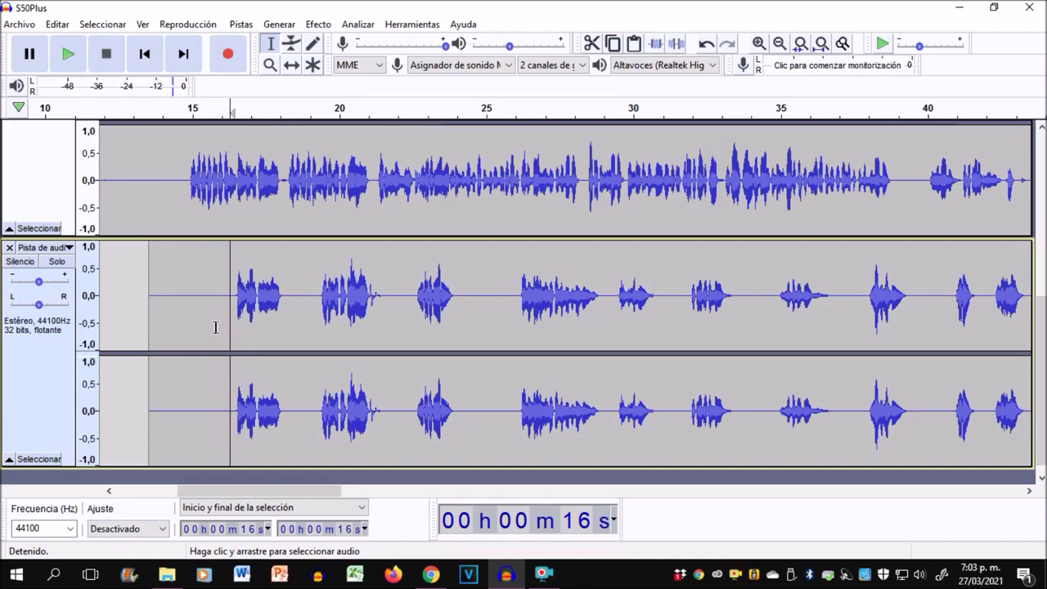
# - Set the second vocal track's gain to -5 dB
pyautogui.doubleClick(38, 280)
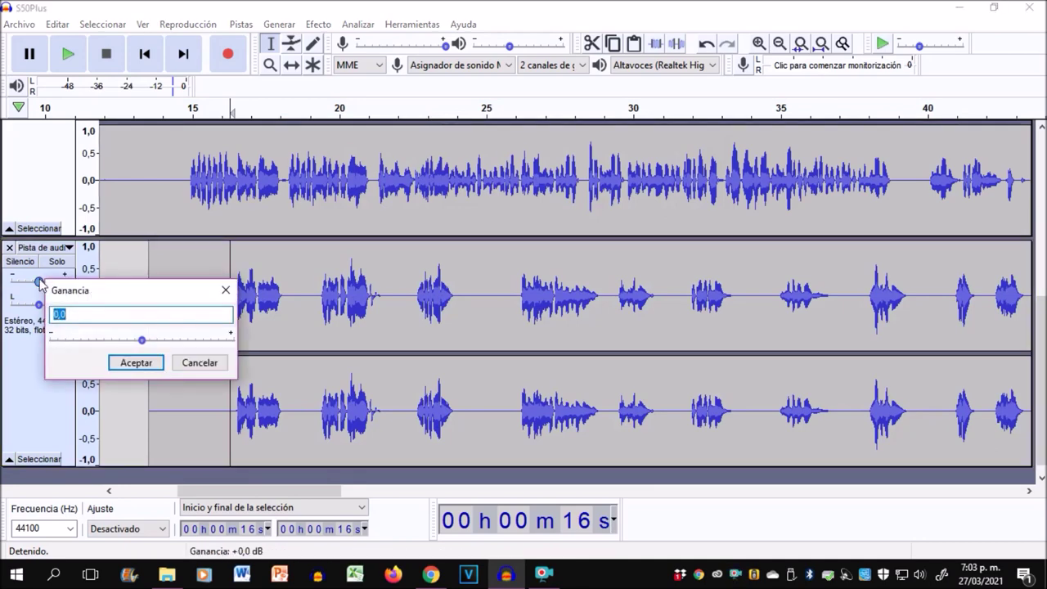
pyautogui.write('-5')
pyautogui.press('Return')
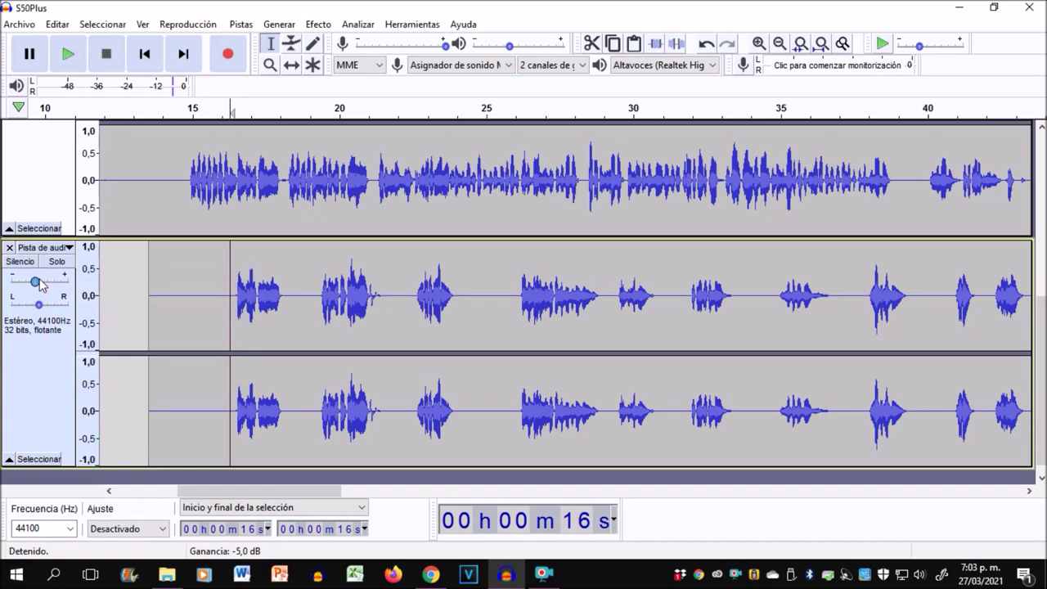
pyautogui.moveTo(42, 286)
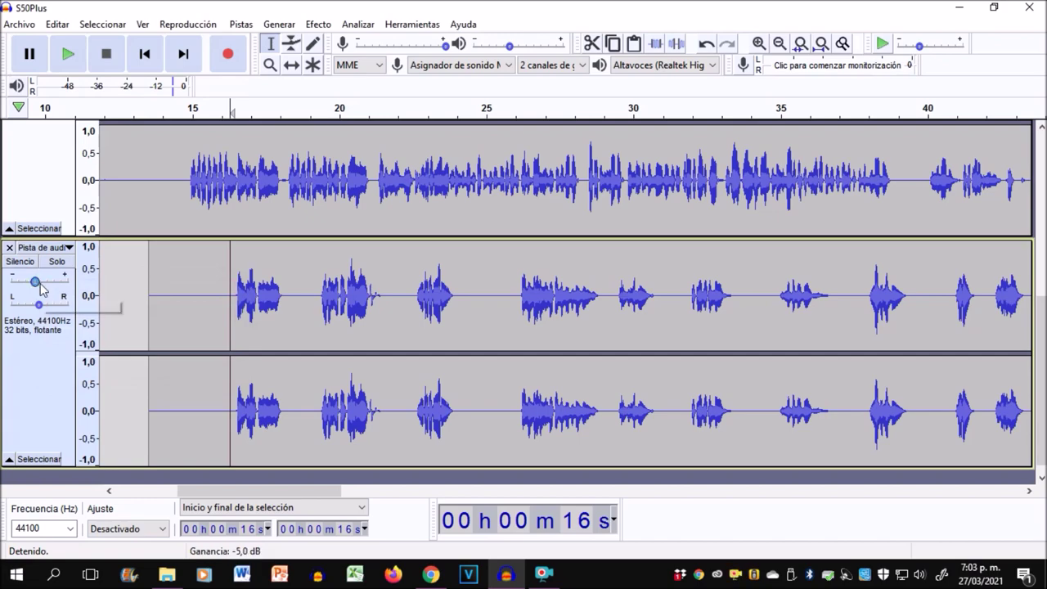
pyautogui.scroll(3, 42, 288)
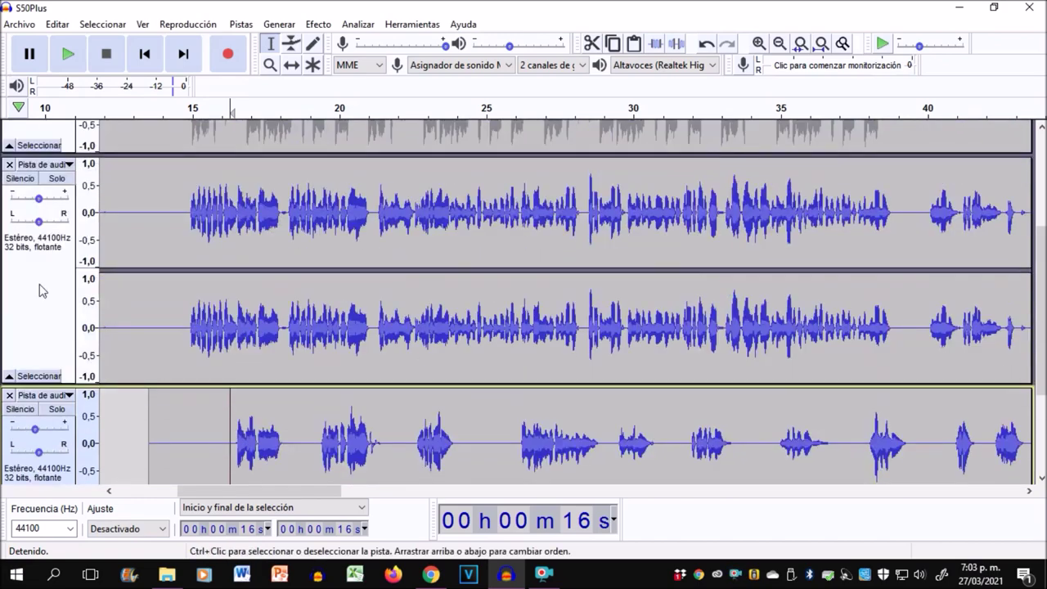
pyautogui.scroll(-3, 42, 291)
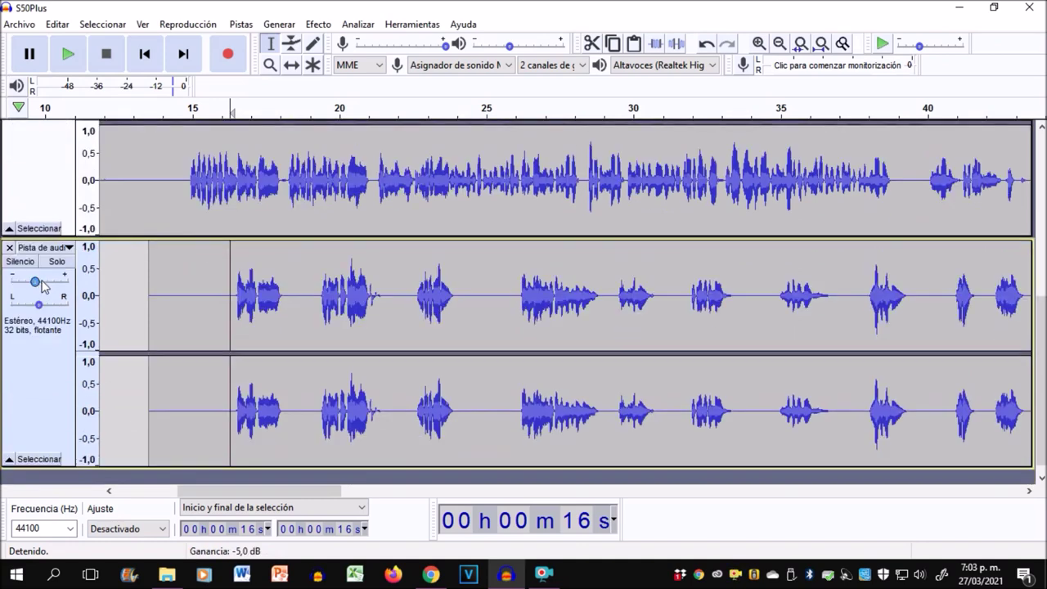
# - Amplify the second vocal's short peak at about 38 seconds by -5 dB
pyautogui.moveTo(870, 327); pyautogui.dragTo(880, 332)
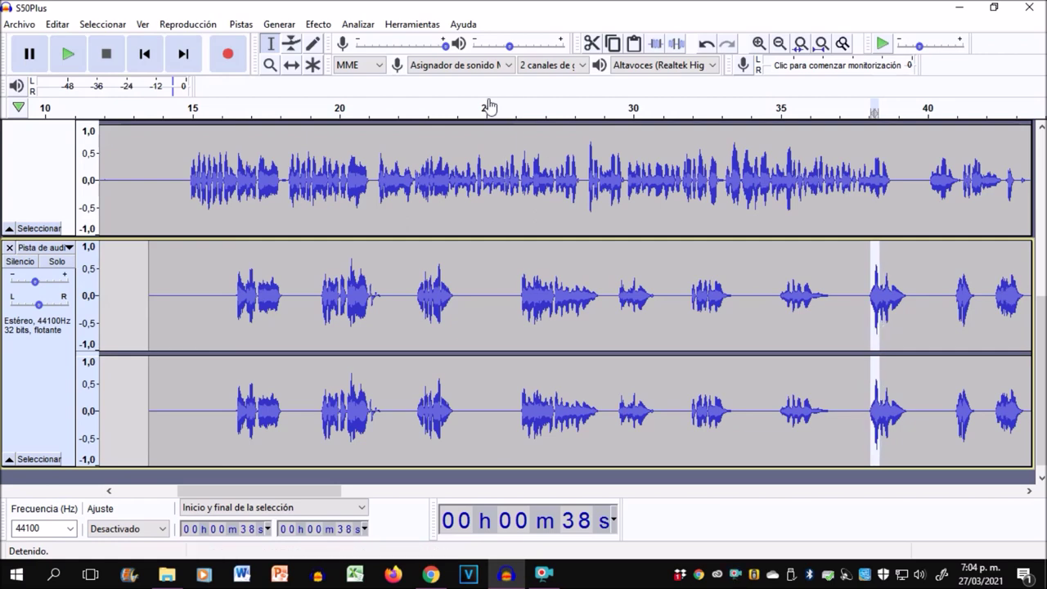
pyautogui.click(323, 24)
pyautogui.click(395, 66)
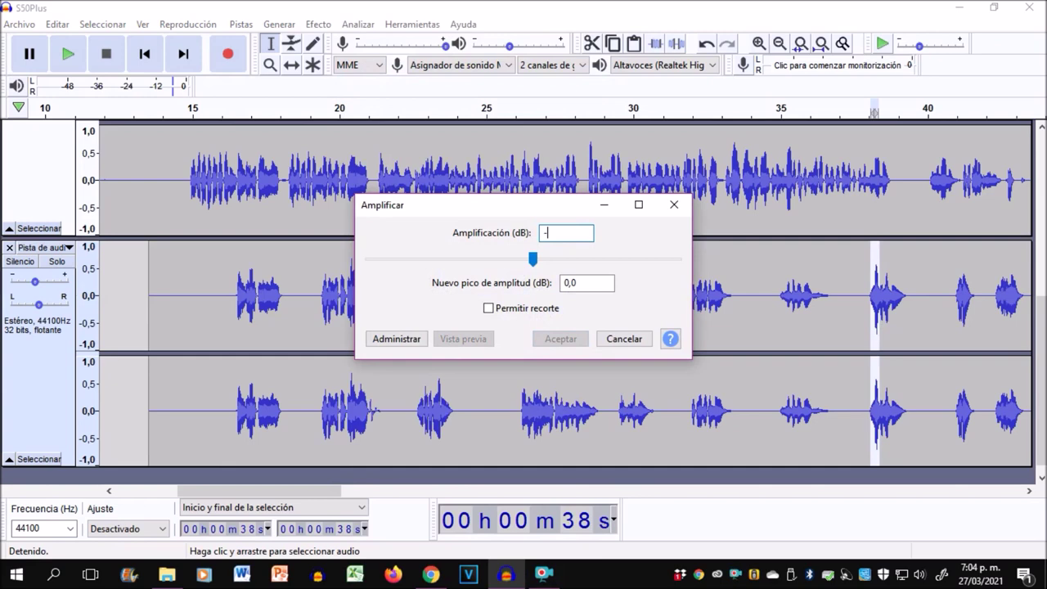
pyautogui.write('5')
pyautogui.press('Return')
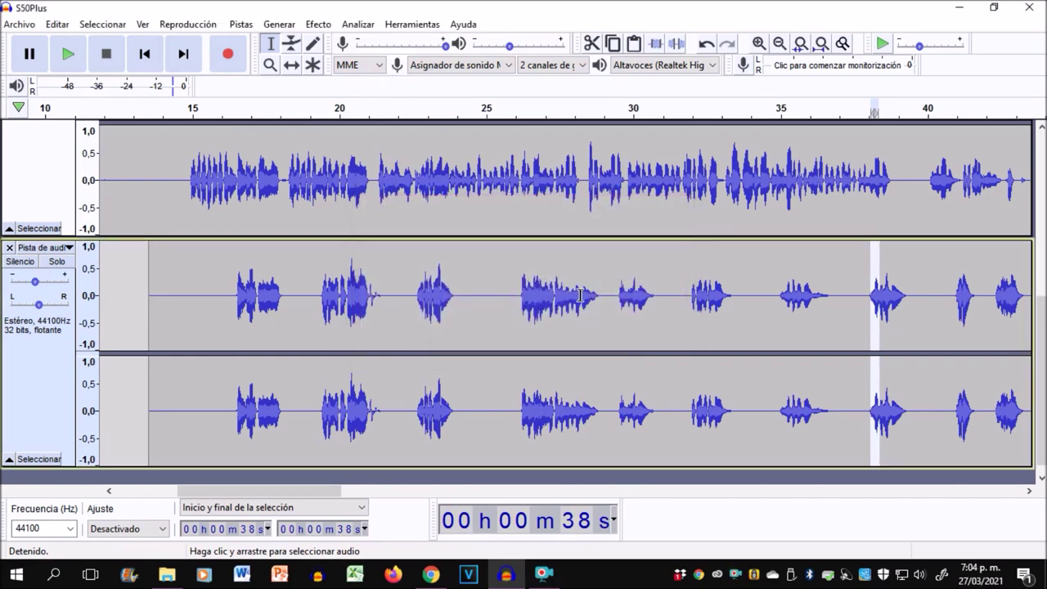
# - Play the mix from about 14 seconds to check the second voice's level
pyautogui.click(449, 338)
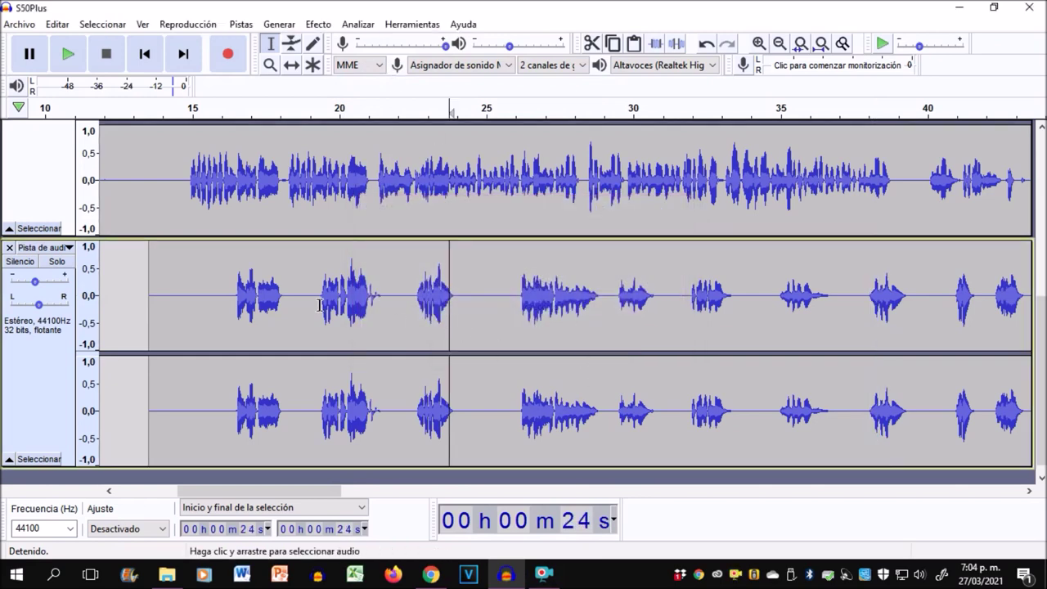
pyautogui.click(232, 302)
pyautogui.click(177, 274)
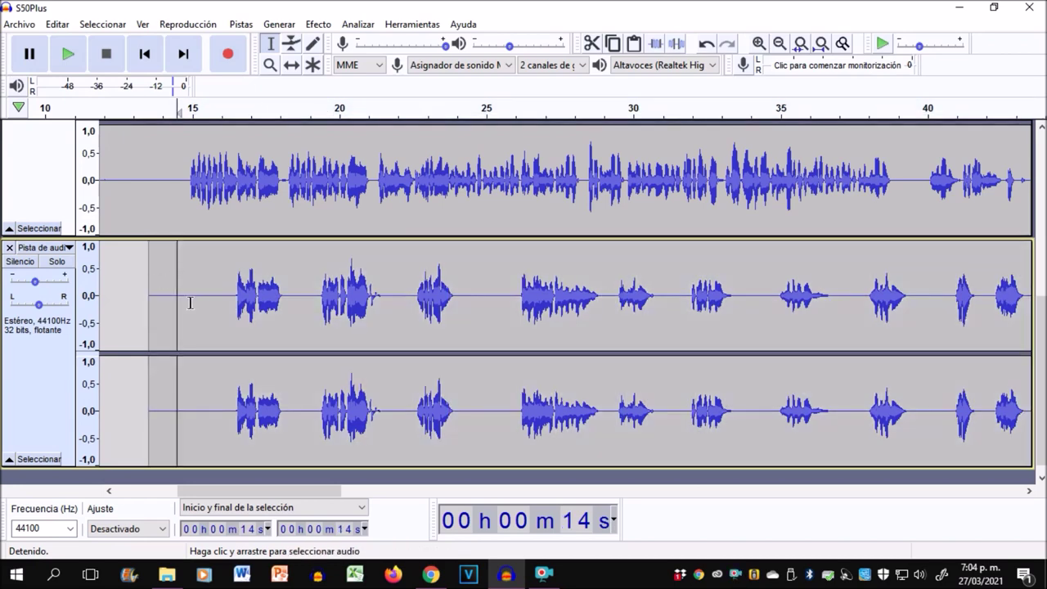
pyautogui.press('space')
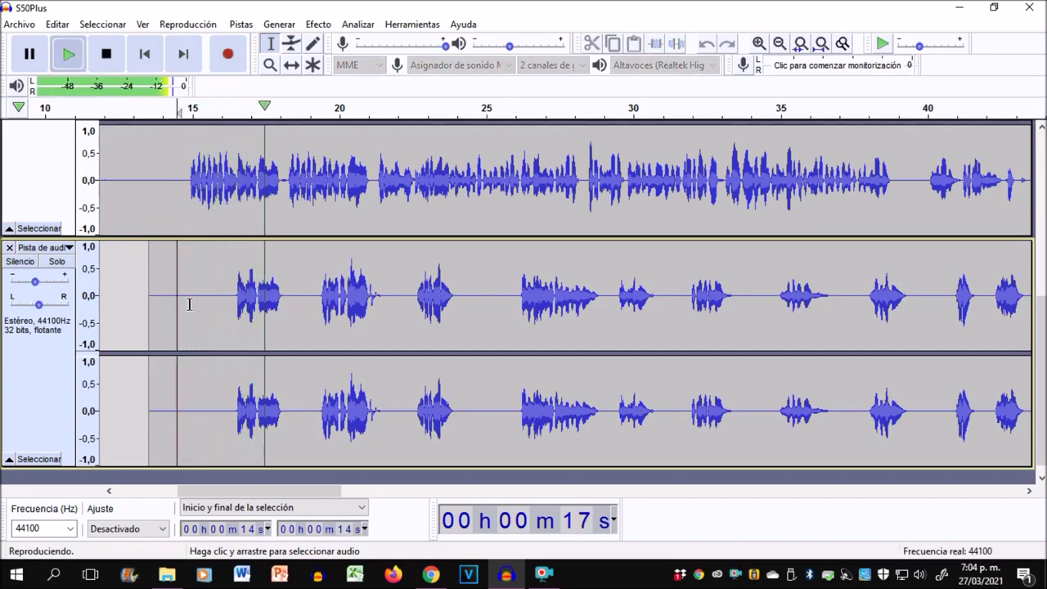
pyautogui.press('space')
# - Set the second vocal track's gain to -7 dB and play the mix from about 16 seconds
pyautogui.doubleClick(34, 281)
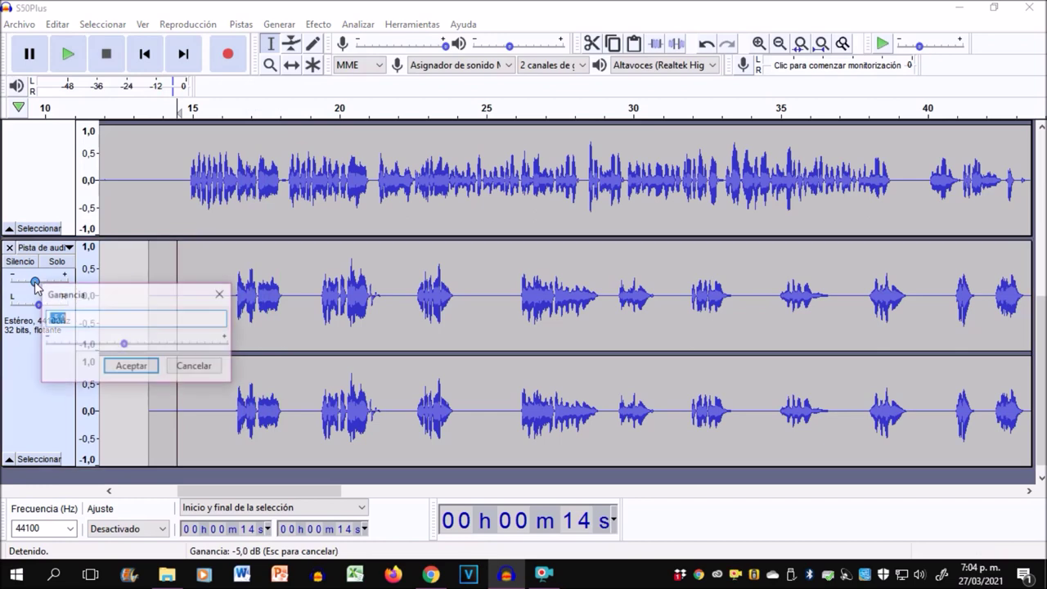
pyautogui.write('-7')
pyautogui.press('Return')
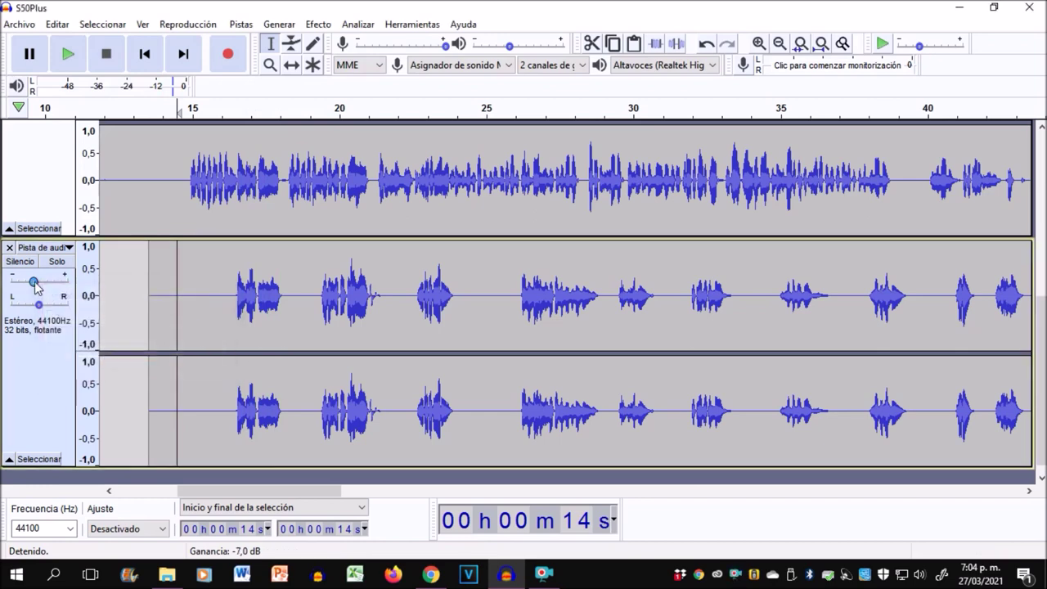
pyautogui.click(227, 318)
pyautogui.press('space')
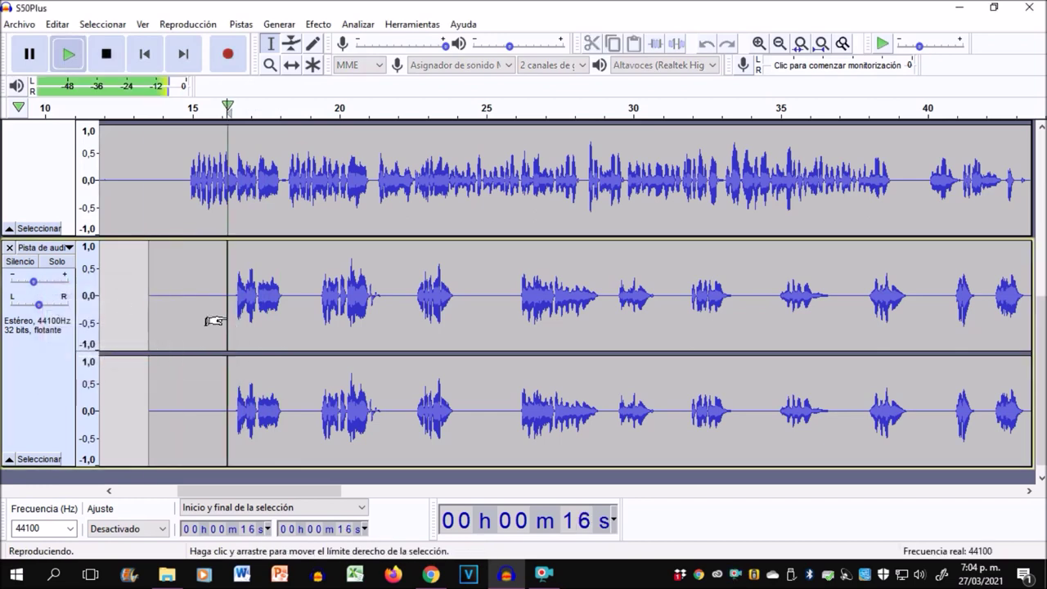
pyautogui.press('space')
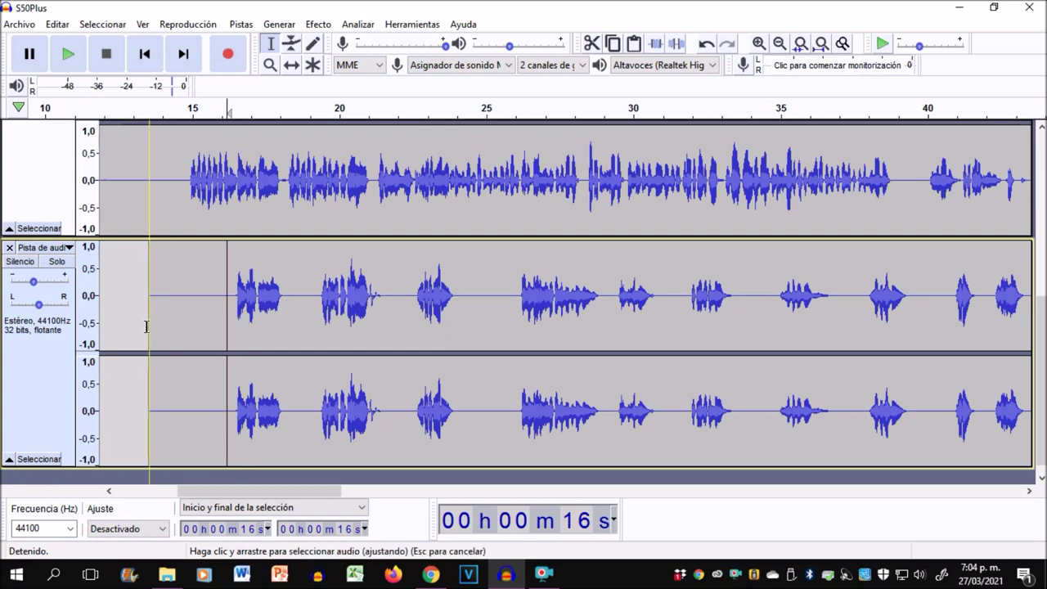
# - Apply the Delay effect to the whole second vocal clip: Regular type, -10 dB per echo, 0.600 seconds, 2 echoes
pyautogui.doubleClick(372, 297)
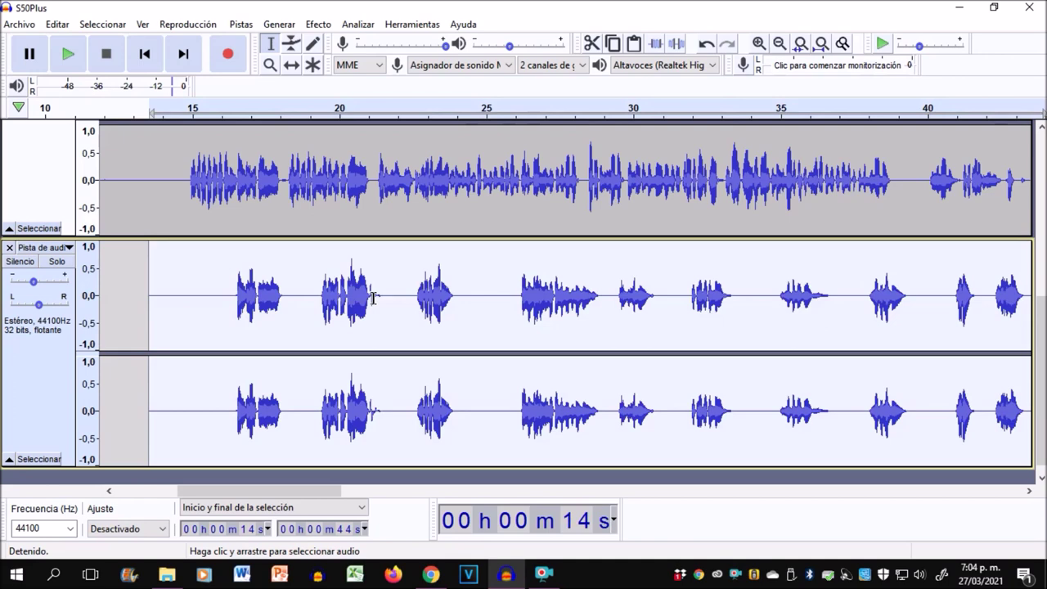
pyautogui.click(319, 24)
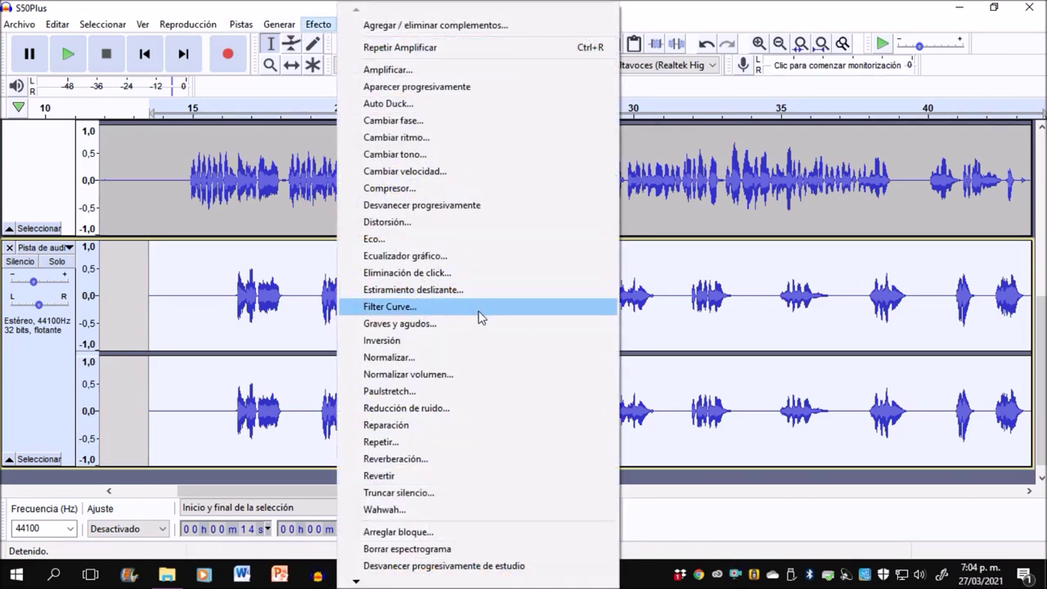
pyautogui.press('Down')
pyautogui.press('Down')
pyautogui.press('Down')
pyautogui.press('Down')
pyautogui.press('Down')
pyautogui.press('Down')
pyautogui.press('Down')
pyautogui.press('Down')
pyautogui.press('Down')
pyautogui.press('Down')
pyautogui.press('Down')
pyautogui.press('Down')
pyautogui.press('Down')
pyautogui.press('Down')
pyautogui.press('Down')
pyautogui.press('Down')
pyautogui.press('Down')
pyautogui.press('Down')
pyautogui.press('Down')
pyautogui.press('Down')
pyautogui.press('Down')
pyautogui.press('Down')
pyautogui.press('Down')
pyautogui.press('Down')
pyautogui.press('Down')
pyautogui.press('Down')
pyautogui.press('Down')
pyautogui.press('Down')
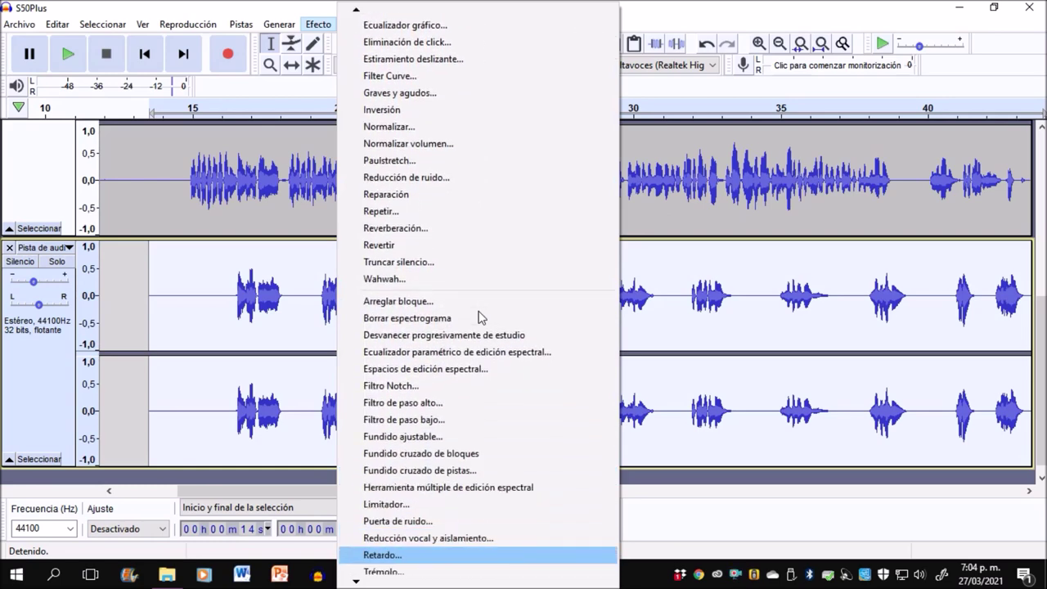
pyautogui.press('Return')
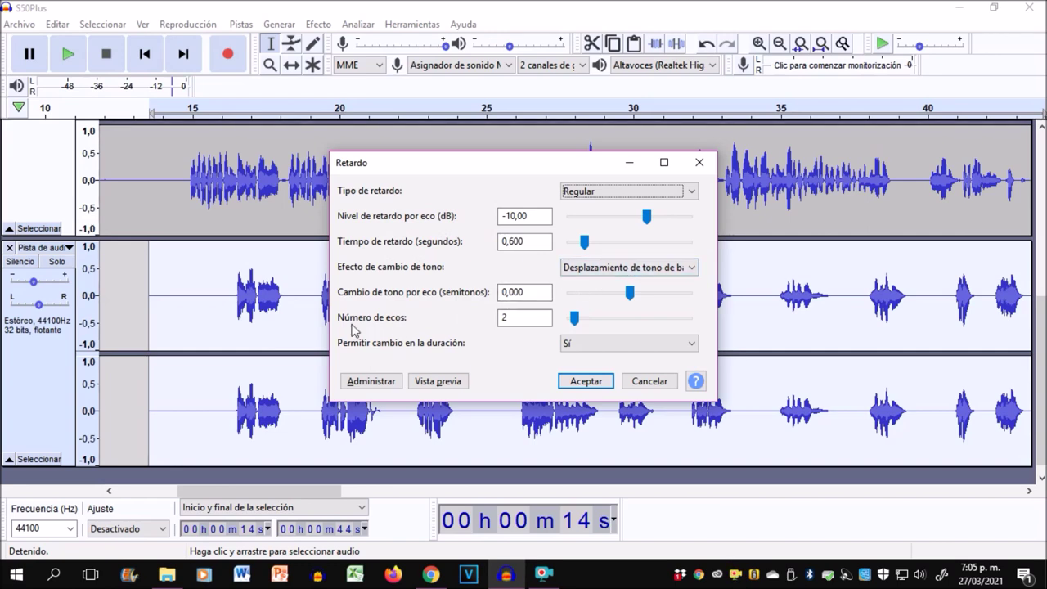
pyautogui.click(596, 386)
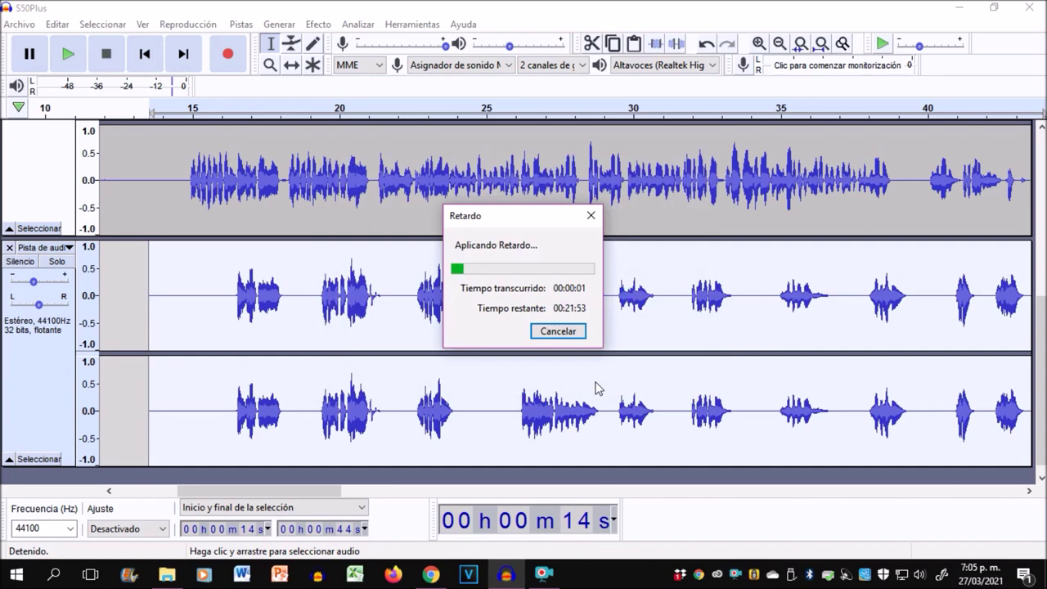
# - Play the mix from about 16 seconds to check the delay on the second voice
pyautogui.click(226, 317)
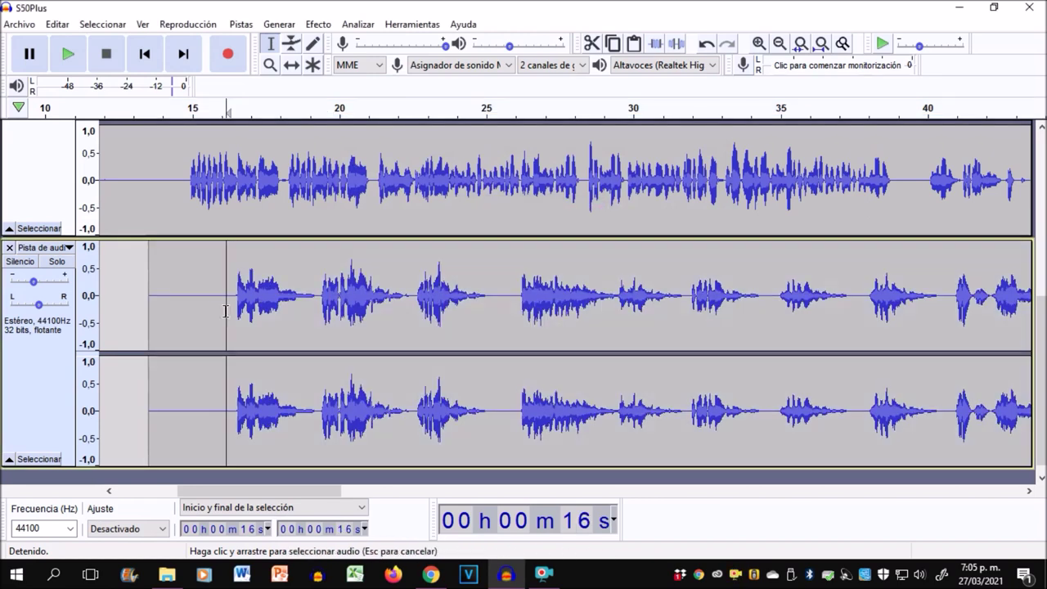
pyautogui.press('space')
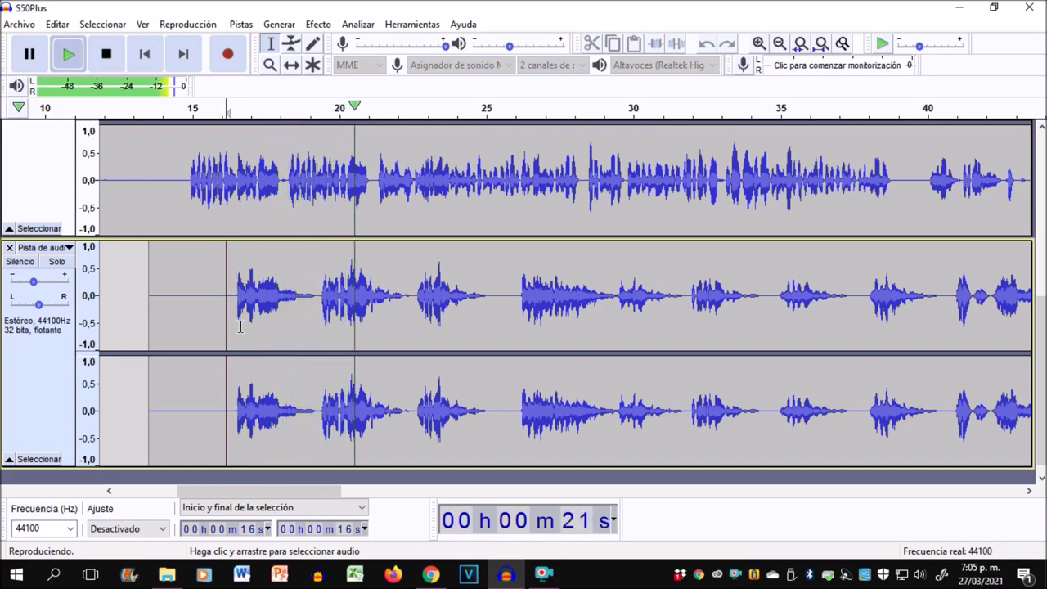
pyautogui.press('space')
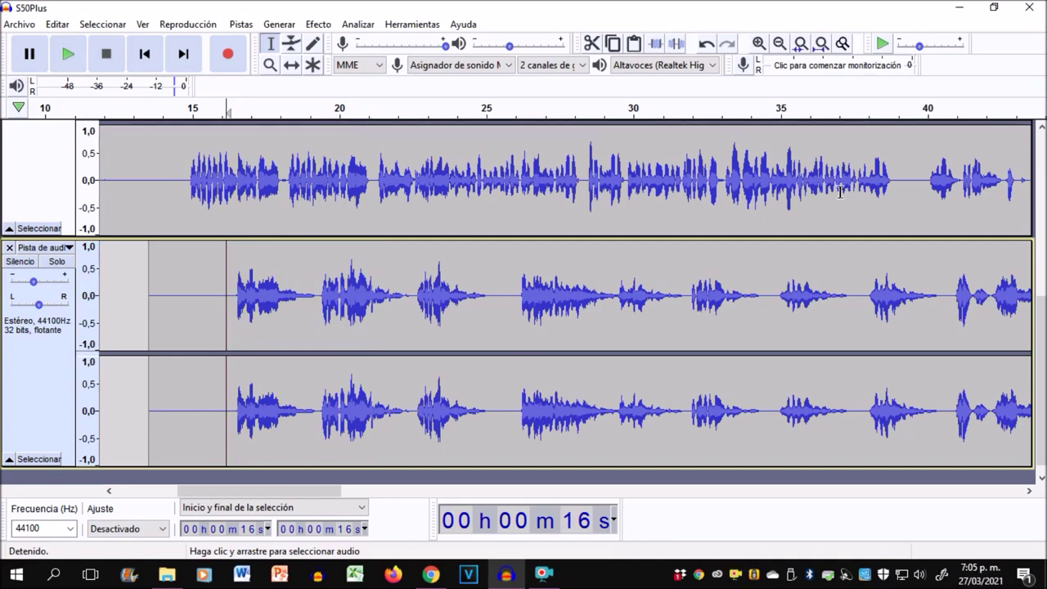
pyautogui.scroll(1, 821, 140)
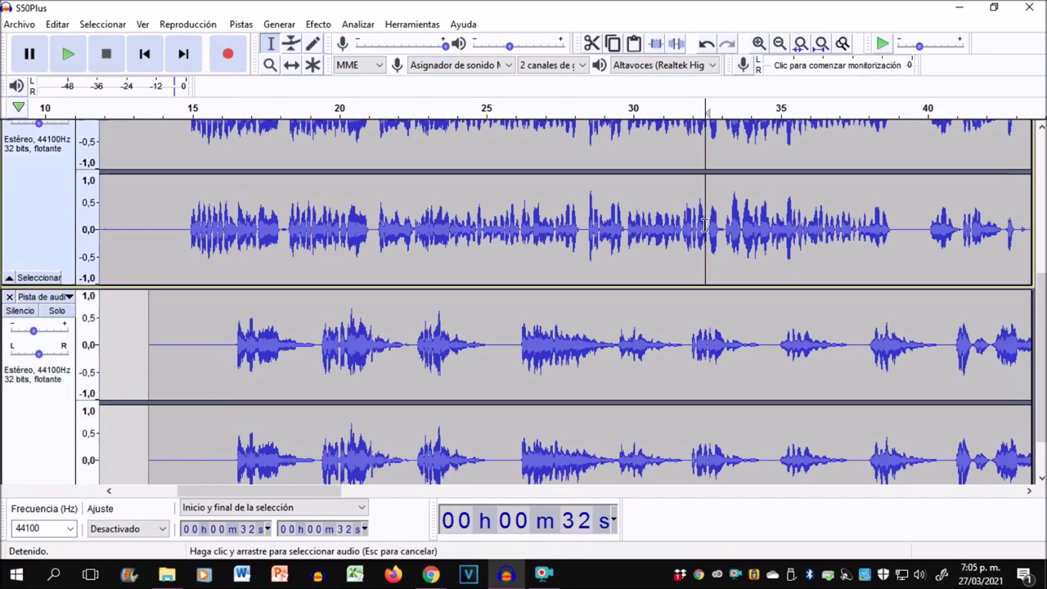
# - Play the mix briefly from about 32 seconds to locate the loud breath in the first vocal track
pyautogui.click(705, 222)
pyautogui.scroll(2, 712, 306)
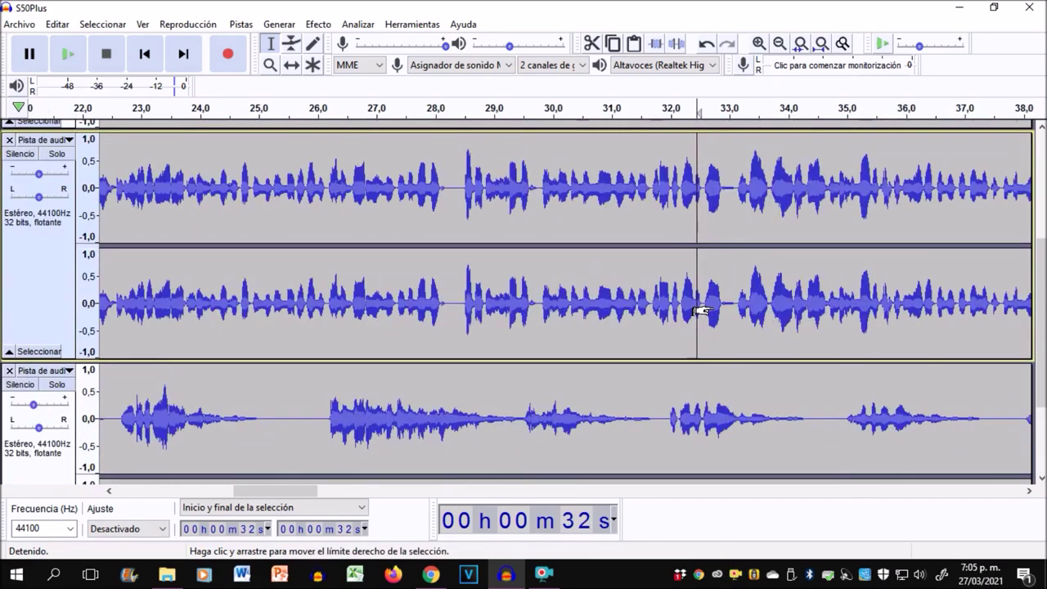
pyautogui.press('space')
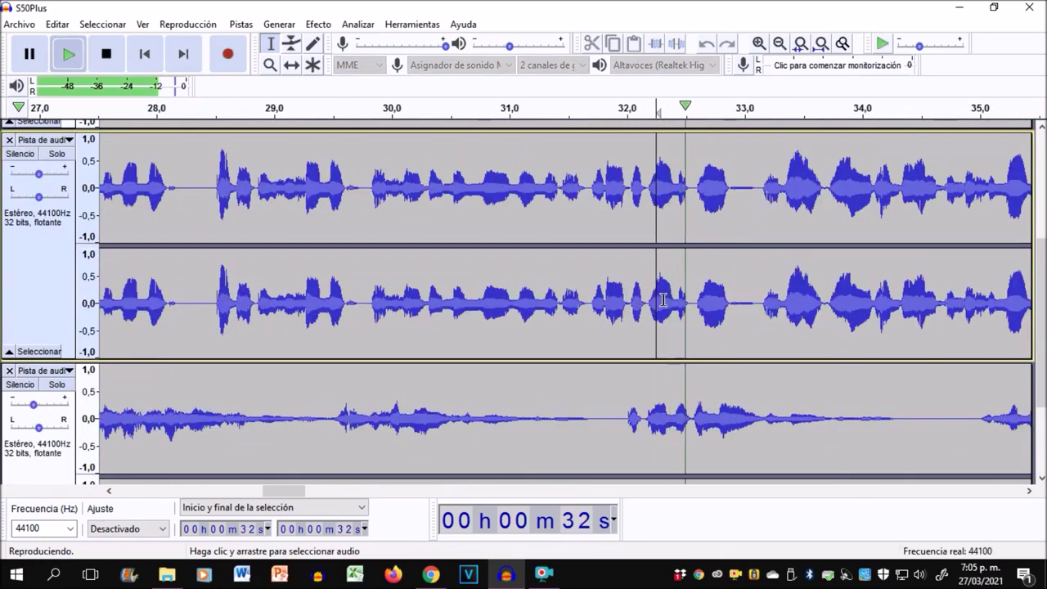
pyautogui.press('space')
# - Apply Amplify at -6 dB to the first vocal's short section from about 32.6 to 32.9 seconds
pyautogui.moveTo(694, 314); pyautogui.dragTo(729, 333)
pyautogui.click(318, 24)
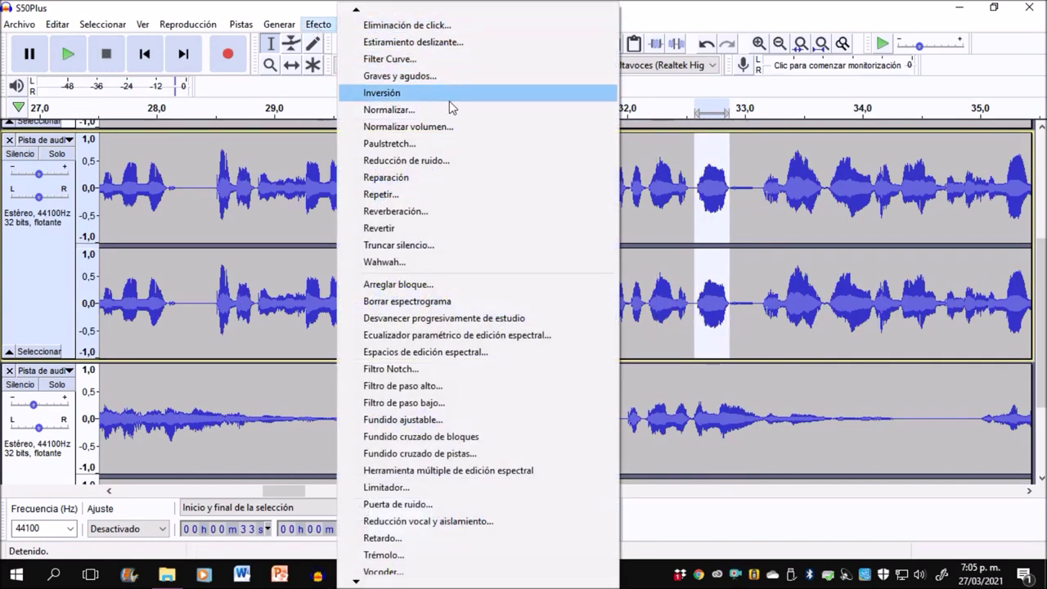
pyautogui.press('Up')
pyautogui.press('Up')
pyautogui.press('Up')
pyautogui.press('Up')
pyautogui.press('Up')
pyautogui.press('Up')
pyautogui.press('Up')
pyautogui.press('Up')
pyautogui.press('Up')
pyautogui.press('Up')
pyautogui.press('Up')
pyautogui.press('Up')
pyautogui.press('Up')
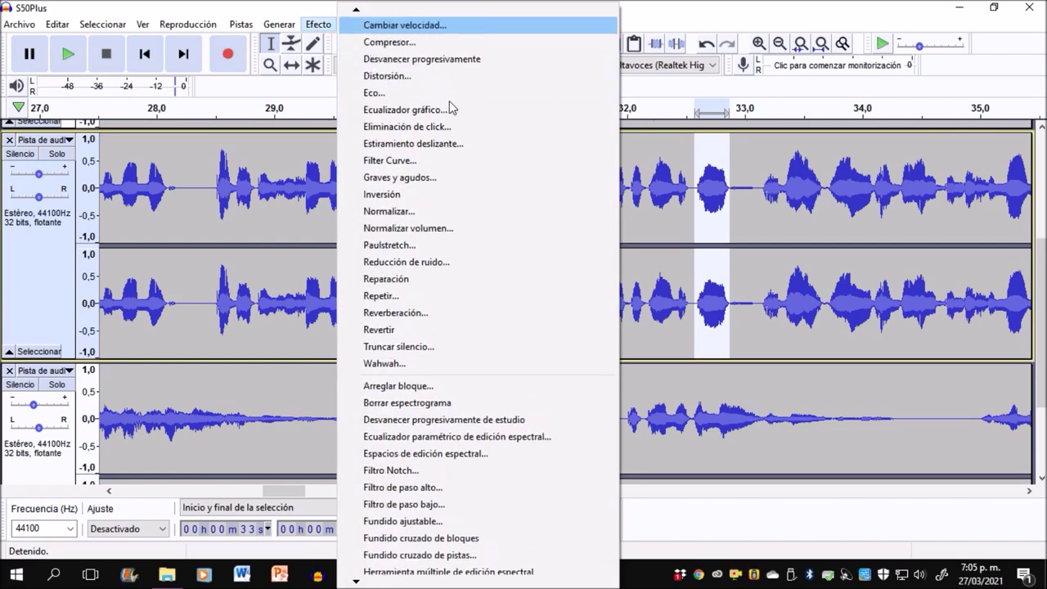
pyautogui.press('Up')
pyautogui.press('Up')
pyautogui.press('Up')
pyautogui.press('Return')
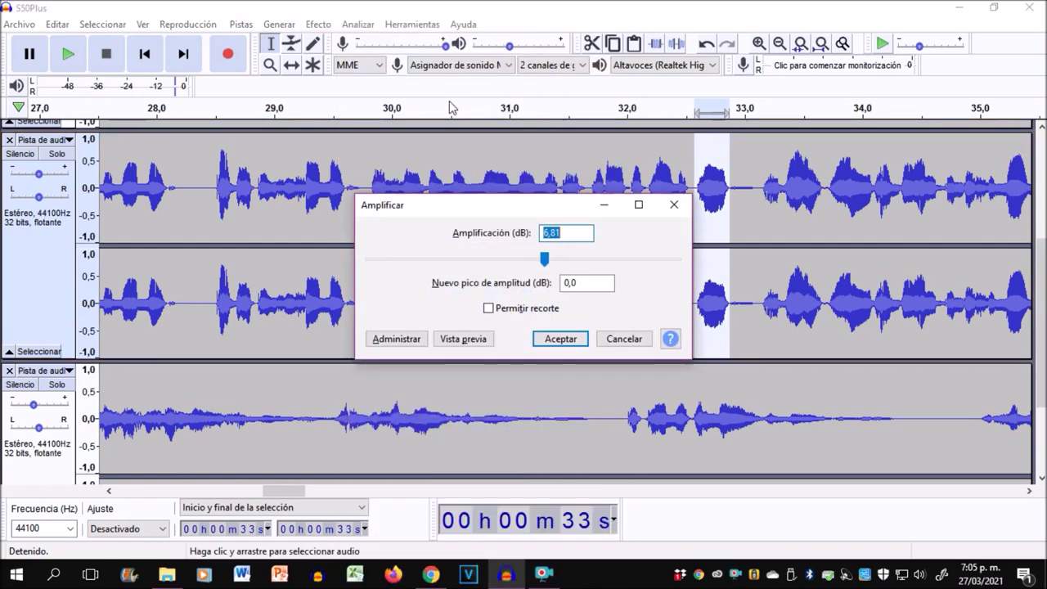
pyautogui.write('-6')
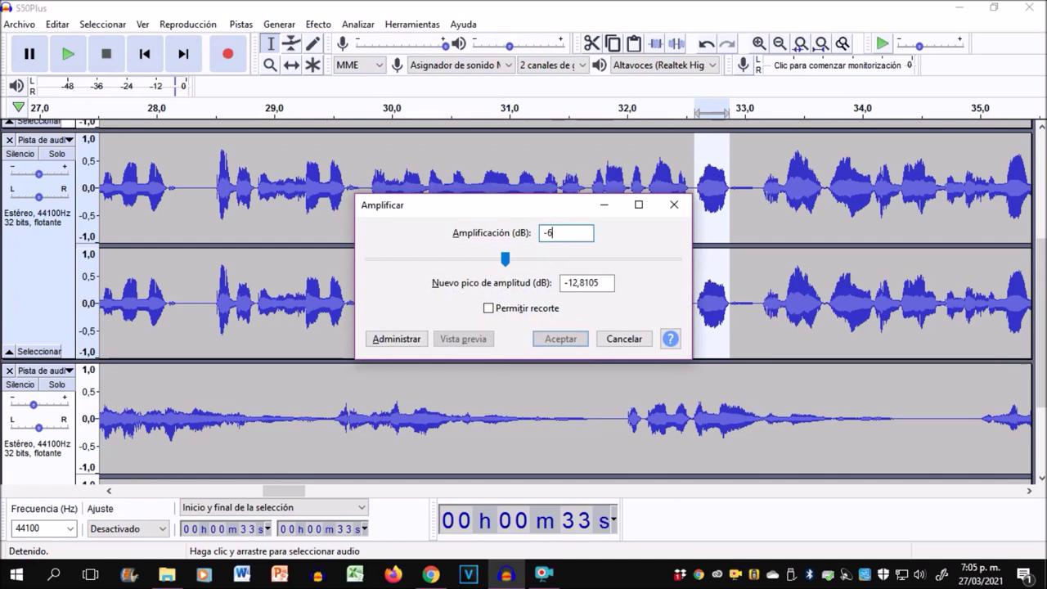
pyautogui.press('Return')
pyautogui.click(513, 234)
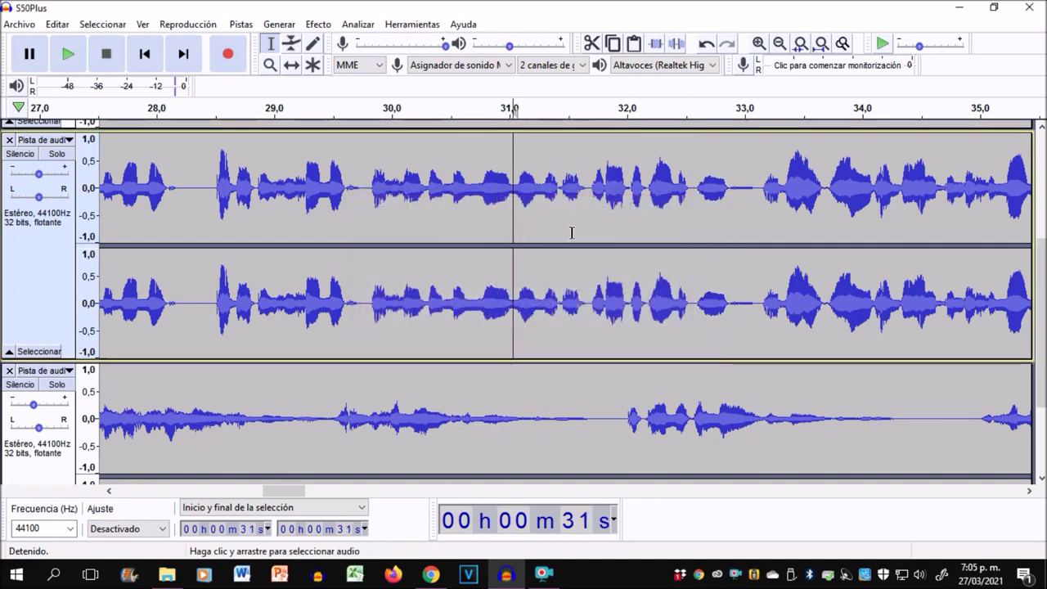
# - Apply Amplify at -10 dB to the first vocal's quiet gap from about 32.9 to 33.1 seconds
pyautogui.moveTo(730, 203); pyautogui.dragTo(753, 207)
pyautogui.click(318, 24)
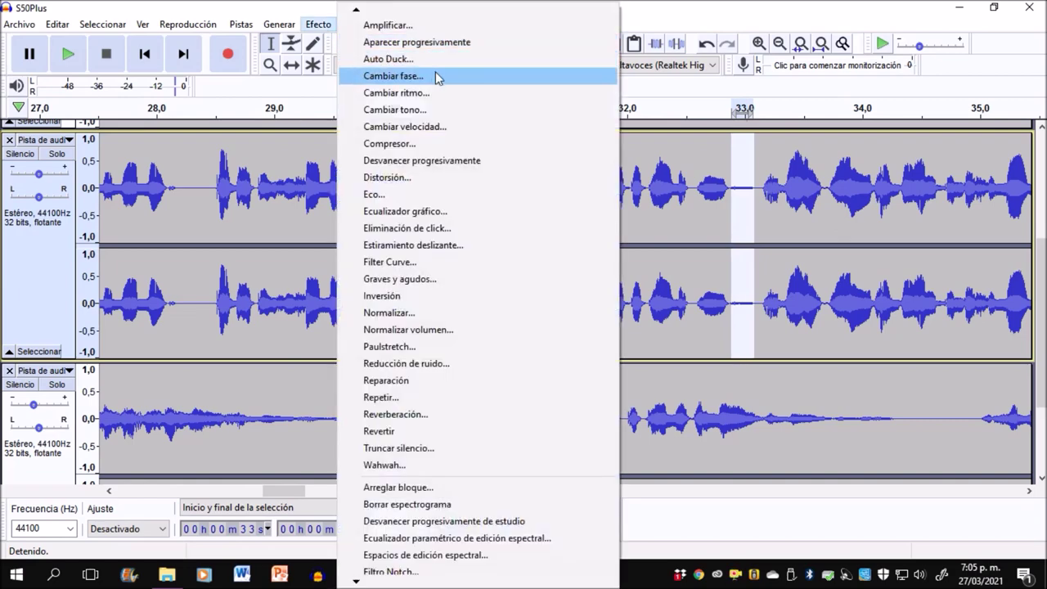
pyautogui.click(425, 26)
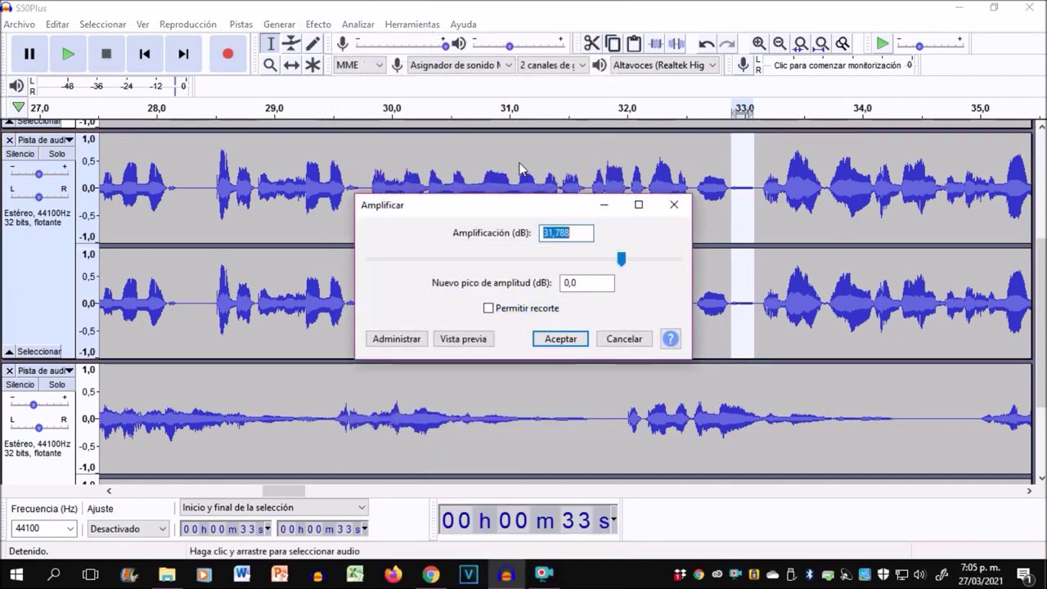
pyautogui.write('-10')
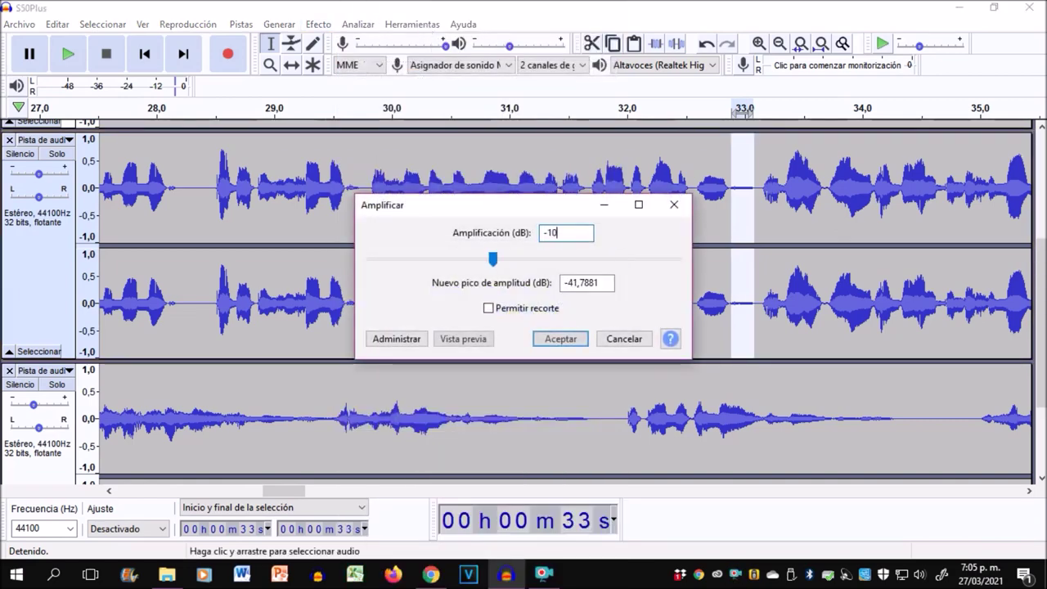
pyautogui.press('Return')
pyautogui.click(703, 224)
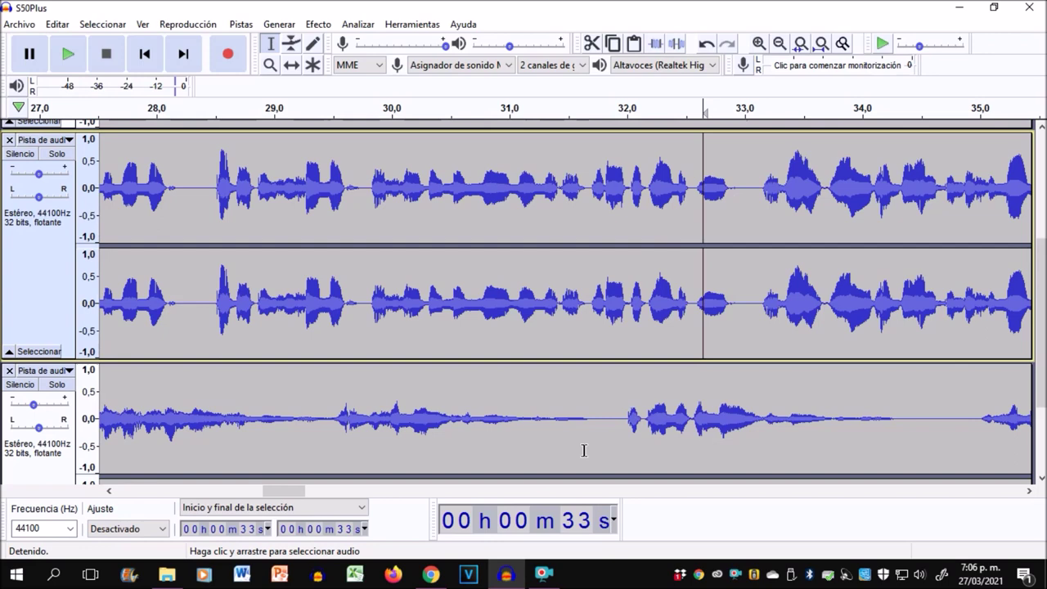
# - Examine the full length of both vocal tracks against the backing track
pyautogui.scroll(-4, 573, 445)
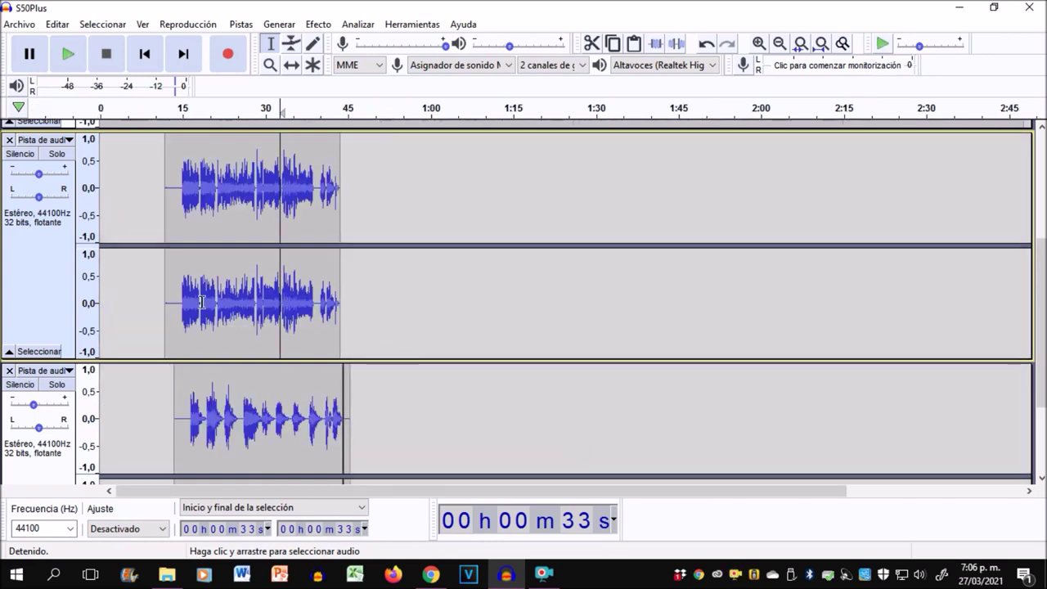
pyautogui.click(174, 305)
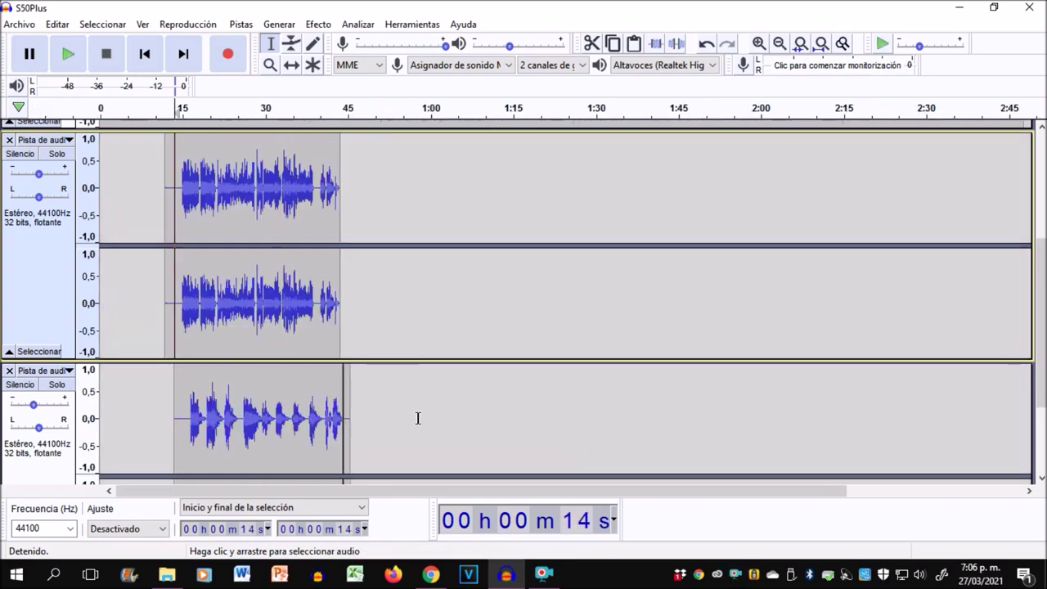
pyautogui.click(190, 449)
pyautogui.scroll(-2, 196, 409)
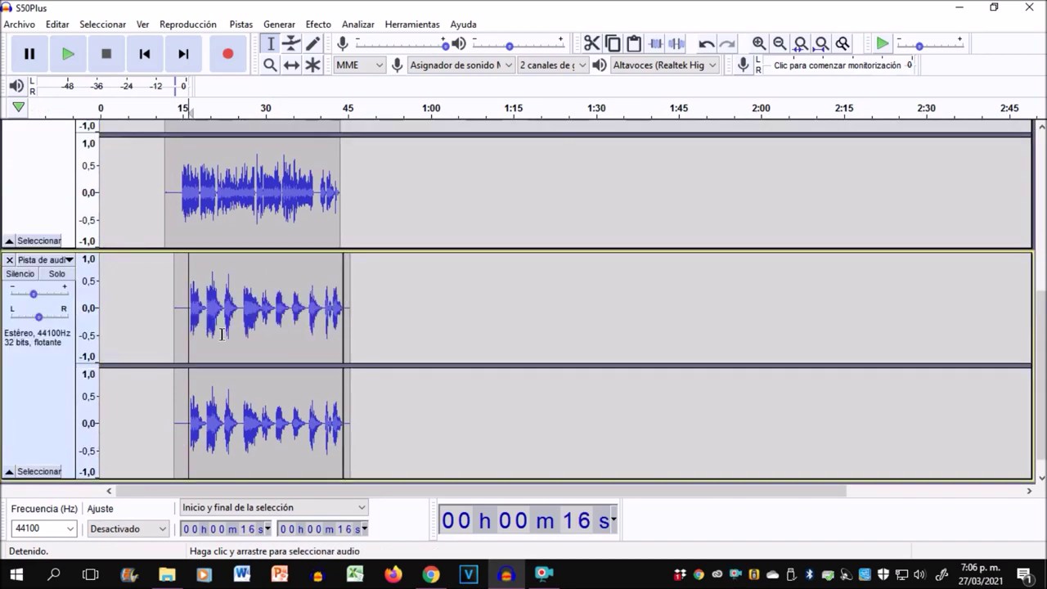
pyautogui.scroll(2, 213, 246)
pyautogui.click(226, 199)
pyautogui.scroll(1, 246, 245)
pyautogui.scroll(1, 269, 282)
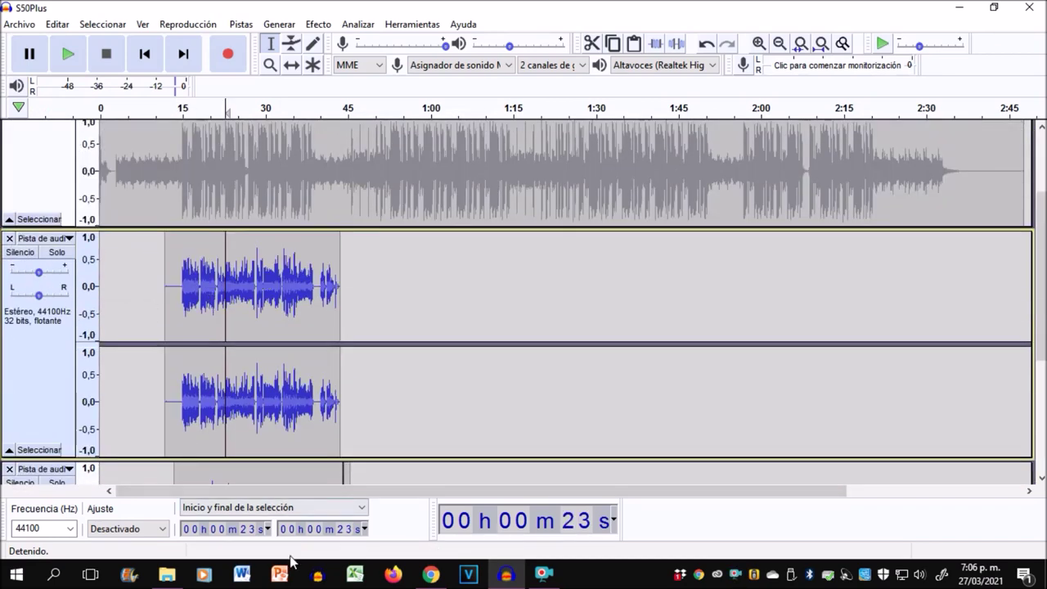
# - Switch to Chrome, browse the bookmarked Pelis & Series home page in a new tab, and close that tab
pyautogui.click(434, 576)
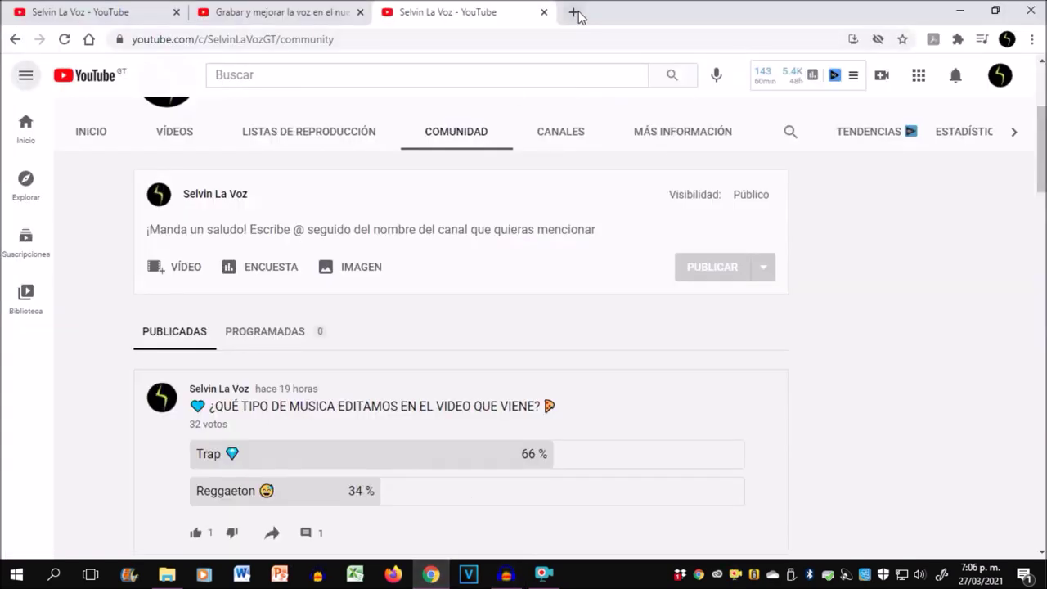
pyautogui.click(575, 12)
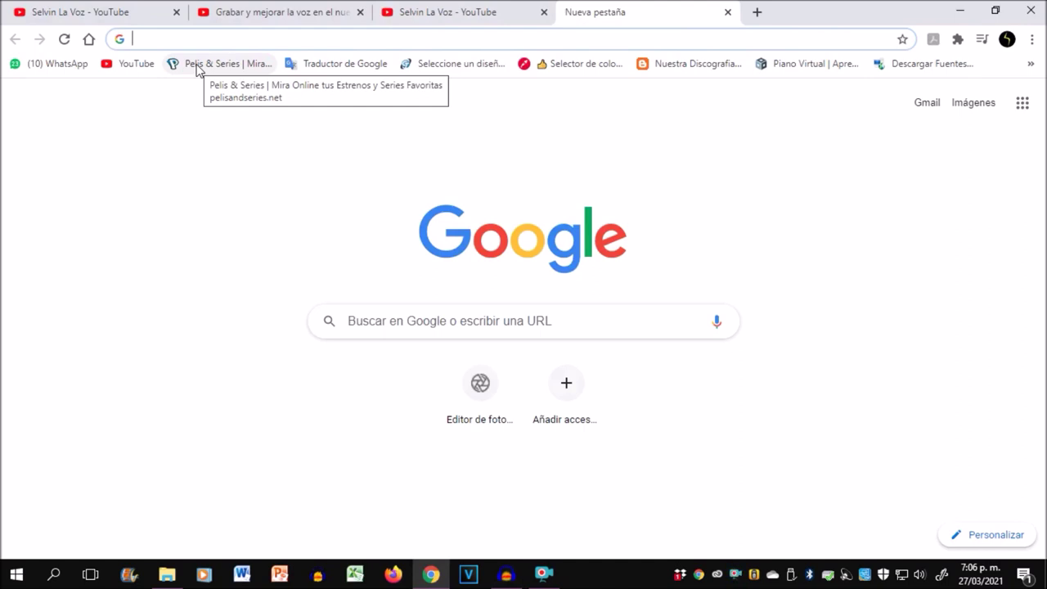
pyautogui.click(196, 67)
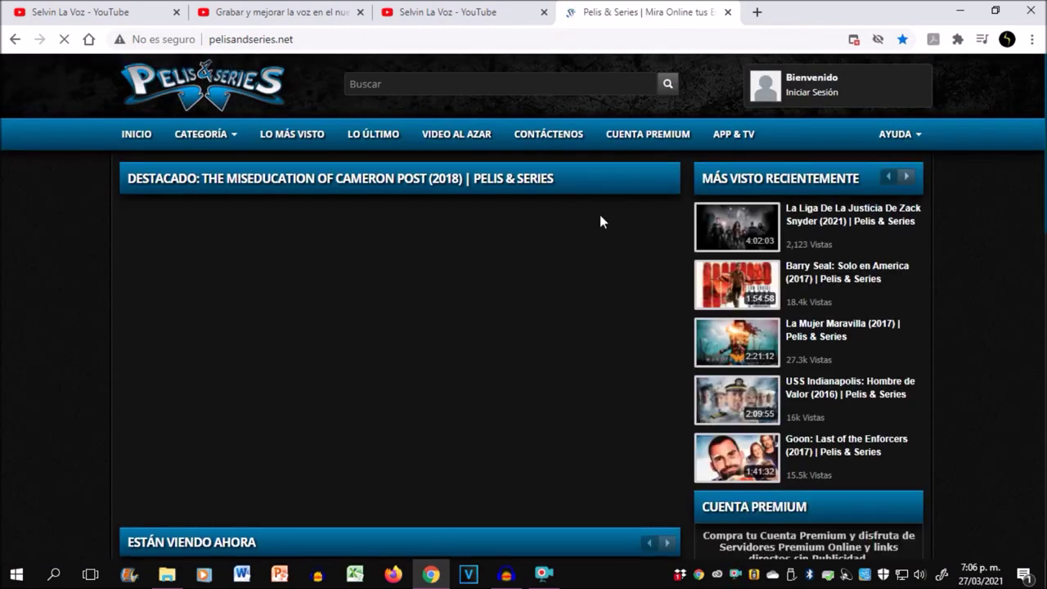
pyautogui.scroll(-6, 543, 182)
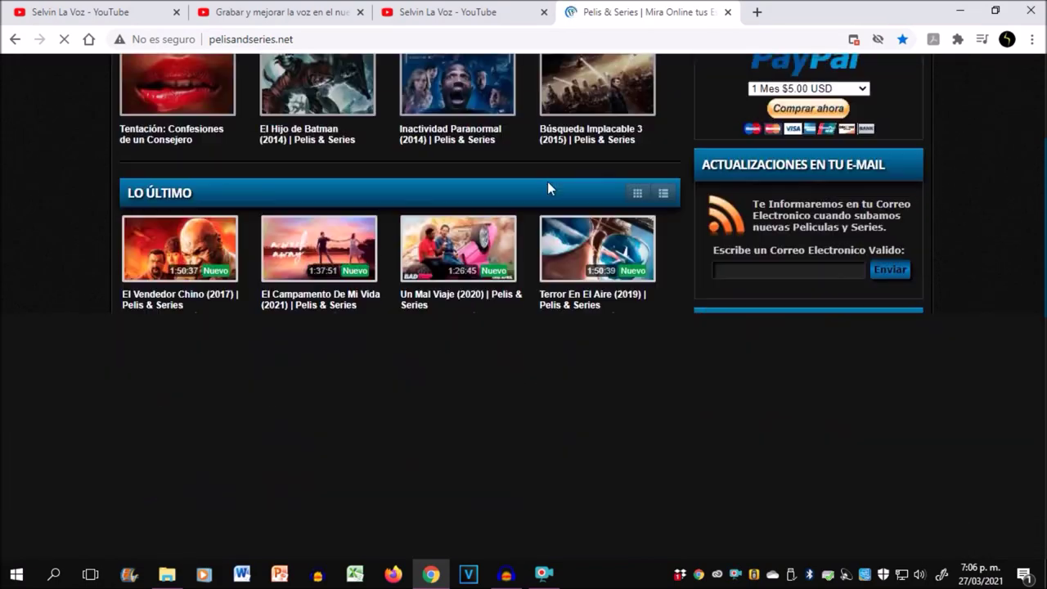
pyautogui.scroll(1, 379, 400)
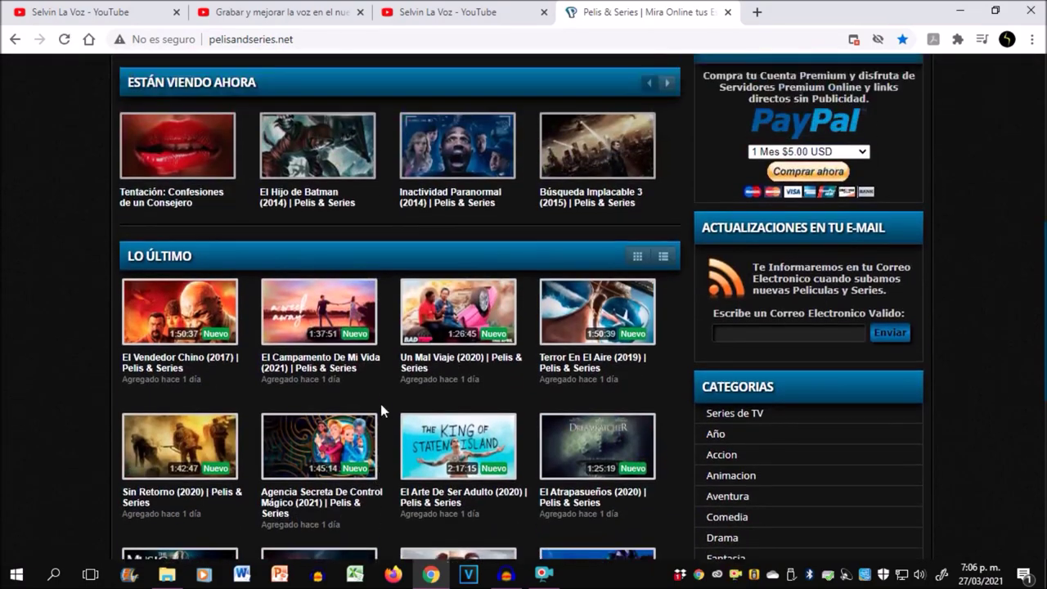
pyautogui.scroll(6, 379, 400)
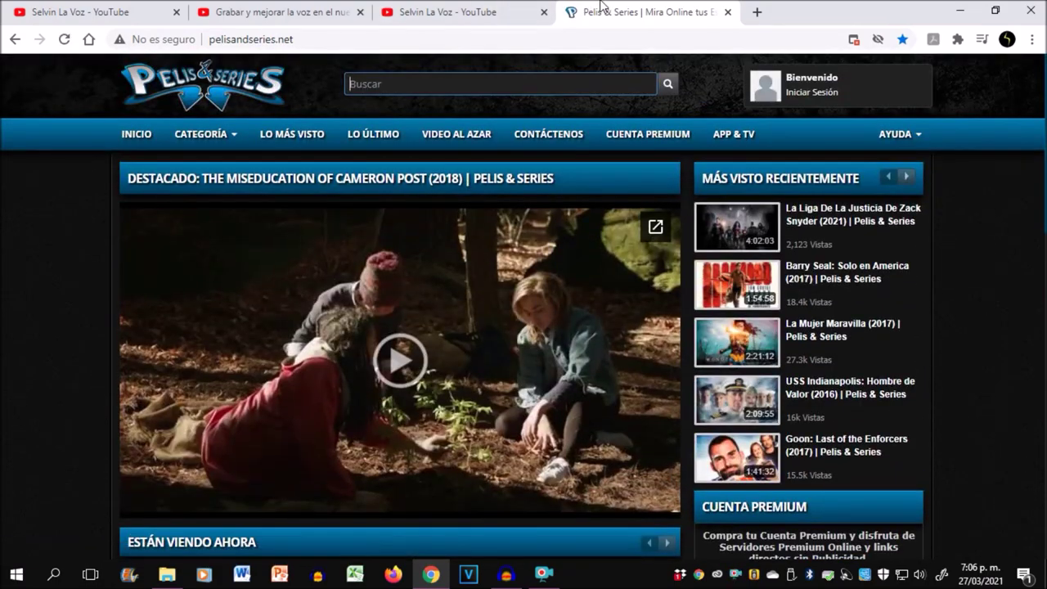
pyautogui.middleClick(602, 7)
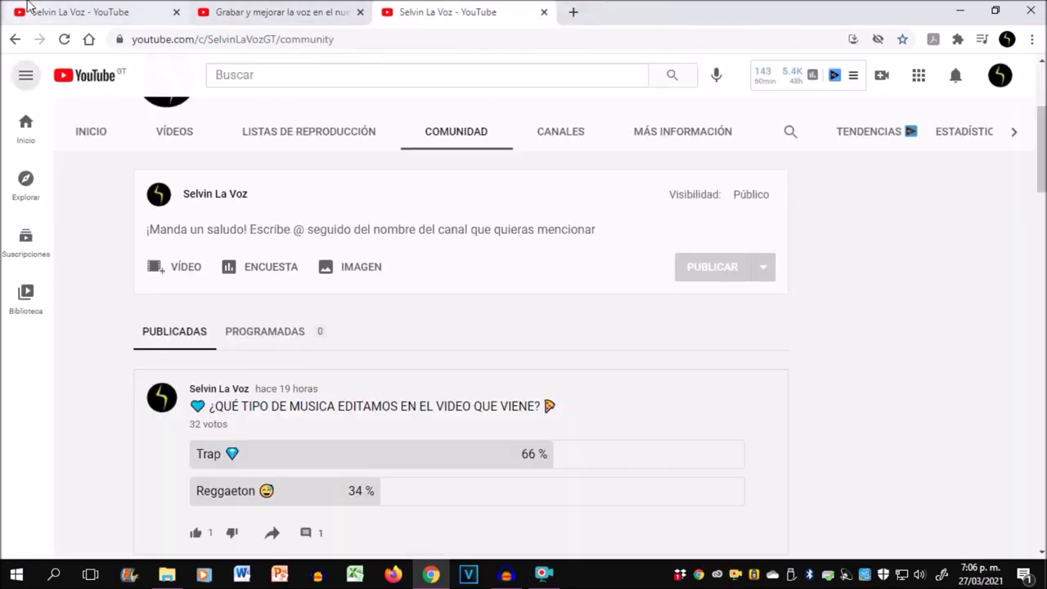
# - Pause the featured video on the YouTube channel's home page and return to the community poll about the next video's music type
pyautogui.click(29, 10)
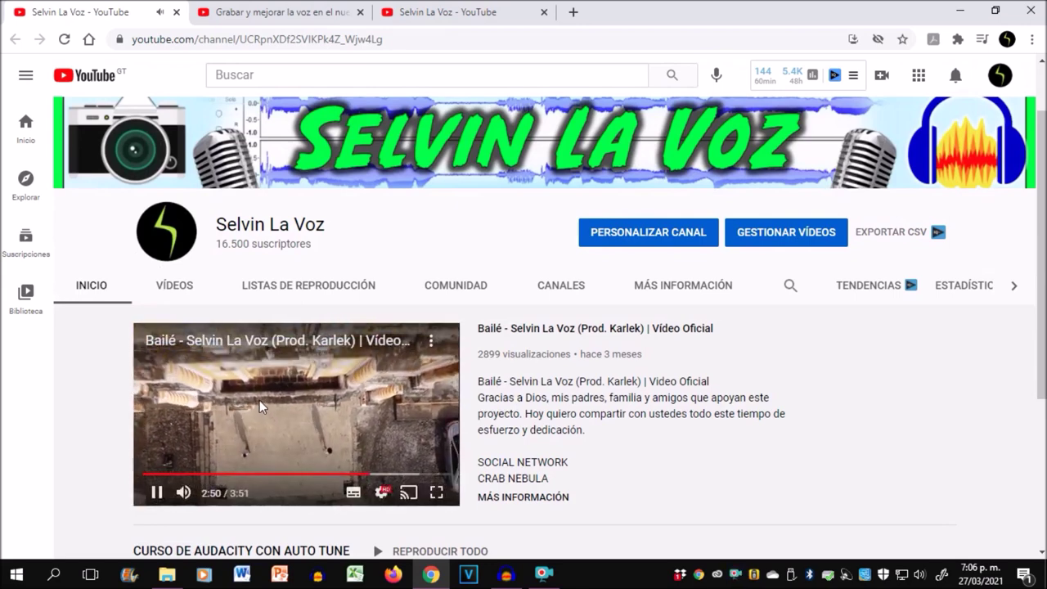
pyautogui.click(259, 400)
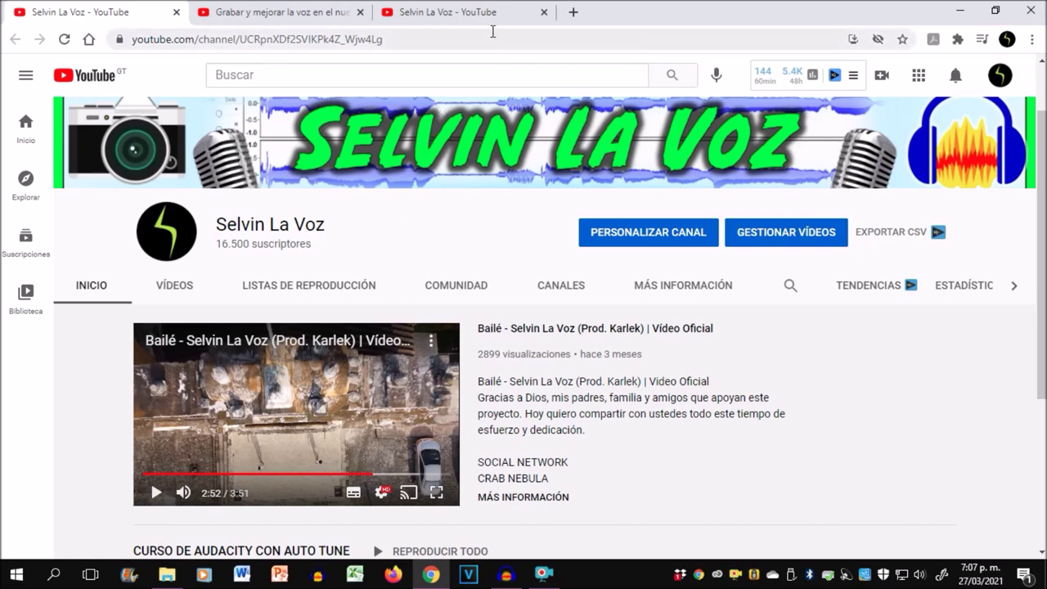
pyautogui.click(456, 18)
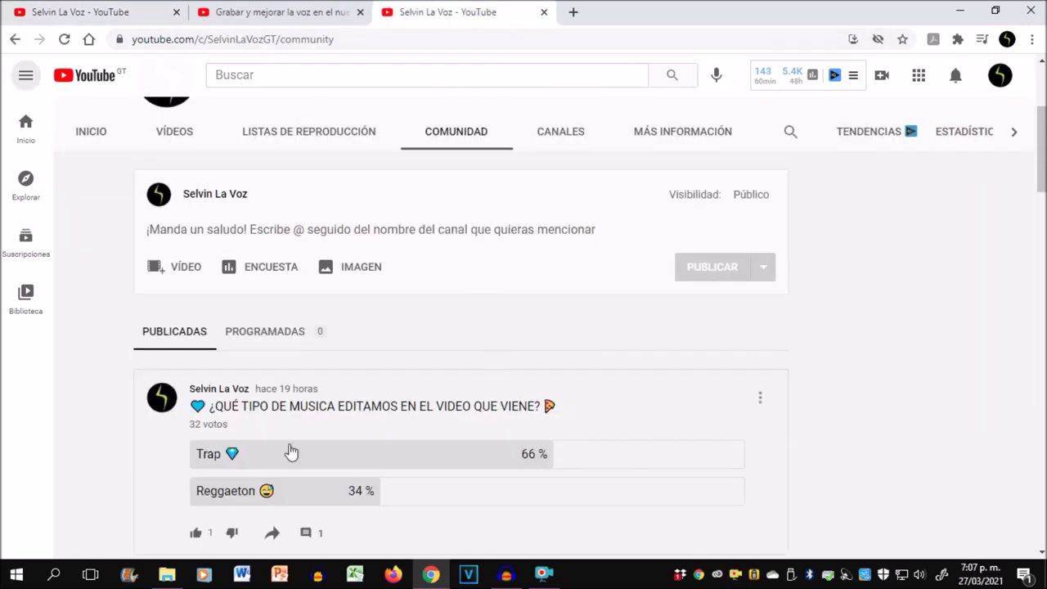
# - Switch to Audacity and play the mix from about 15 seconds to check both voices with the backing track
pyautogui.moveTo(171, 579)
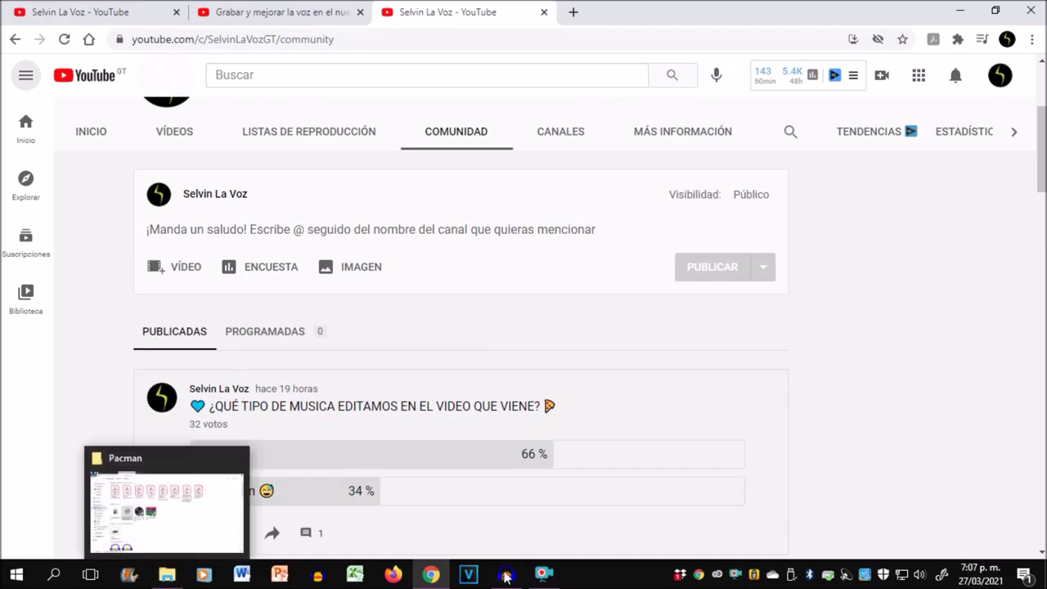
pyautogui.hotkey('alt', 'Tab')
pyautogui.click(180, 294)
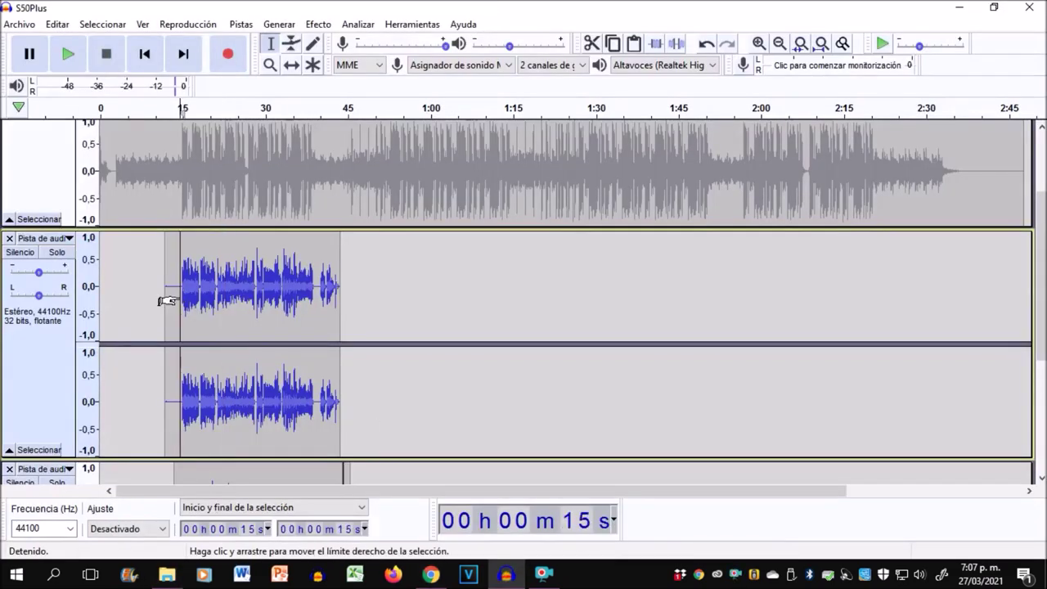
pyautogui.scroll(3, 174, 295)
pyautogui.click(18, 152)
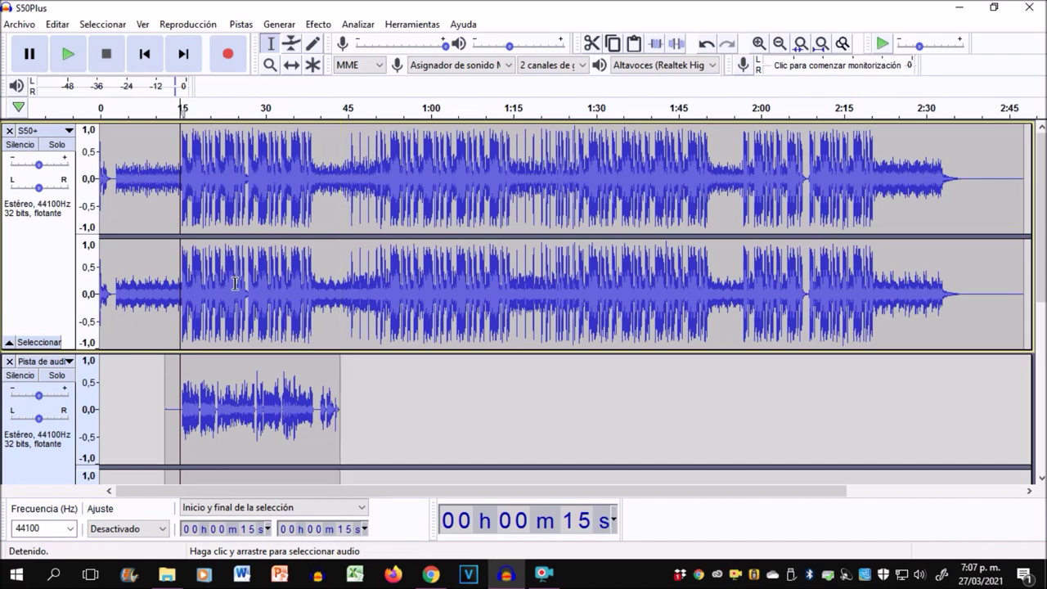
pyautogui.scroll(-4, 233, 276)
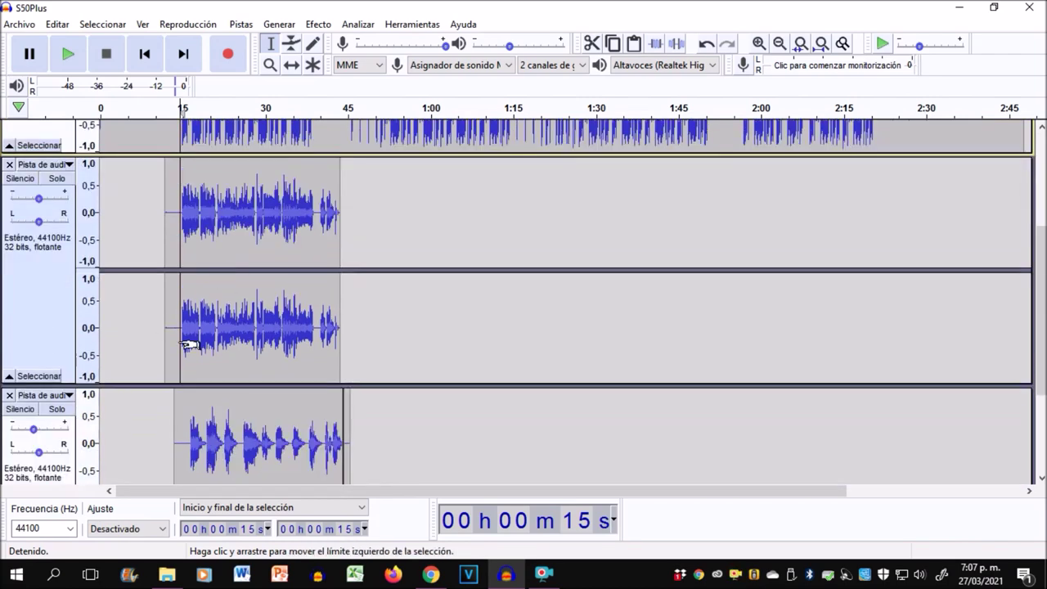
pyautogui.press('space')
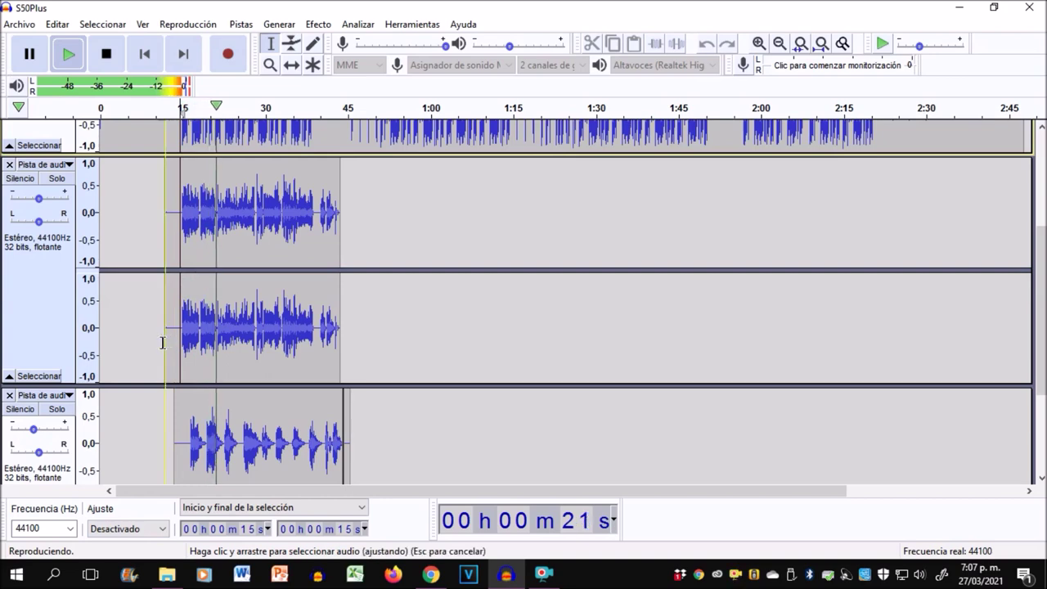
pyautogui.press('space')
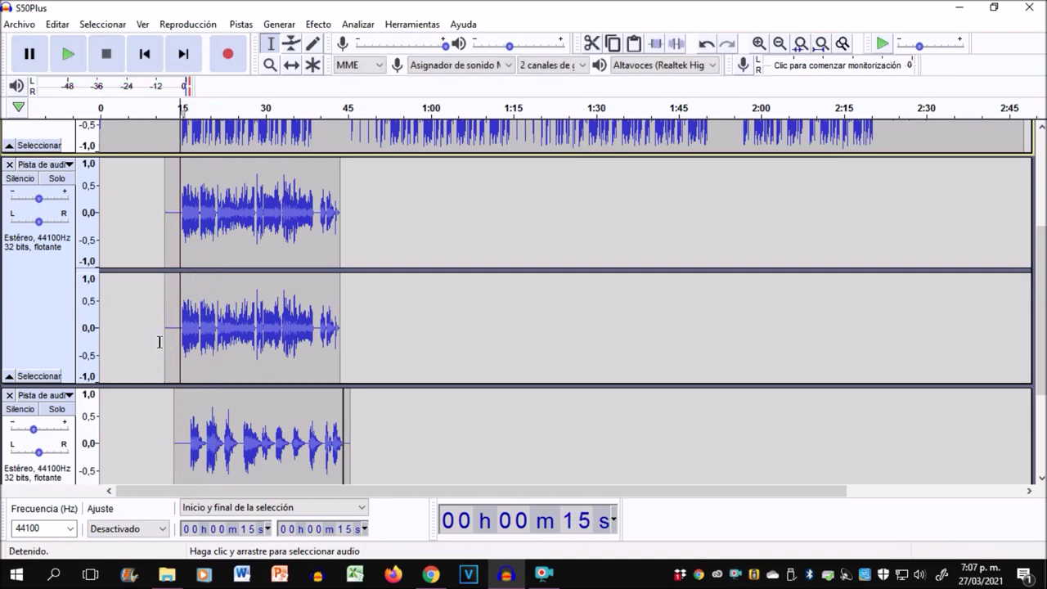
# - Switch to Chrome and read the viewer comments on the video "Grabar y mejorar la voz en el nuevo AUDACITY ahora es más fácil"
pyautogui.click(430, 575)
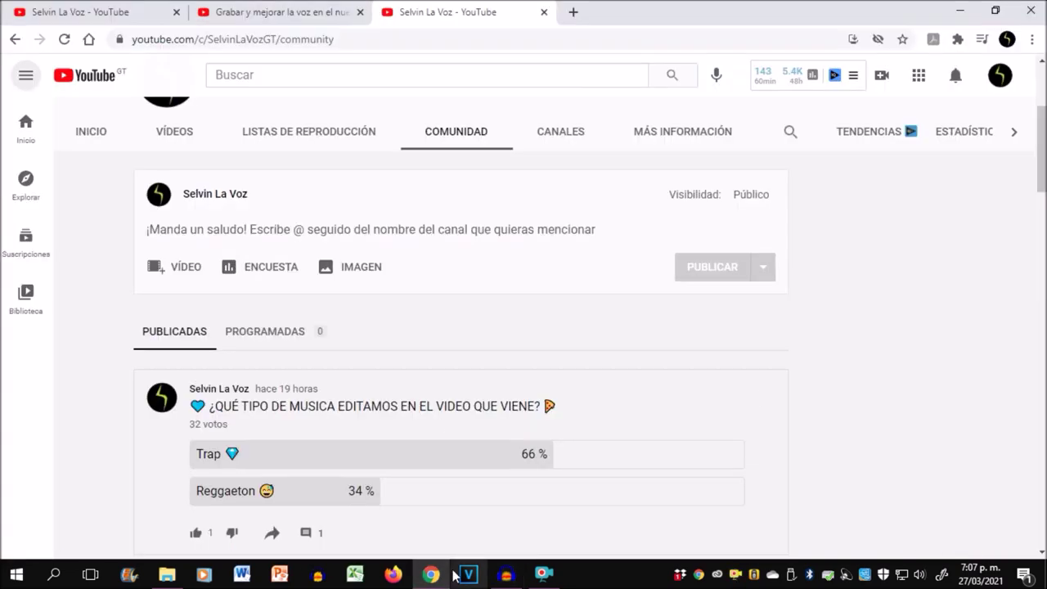
pyautogui.click(315, 18)
pyautogui.scroll(-3, 368, 307)
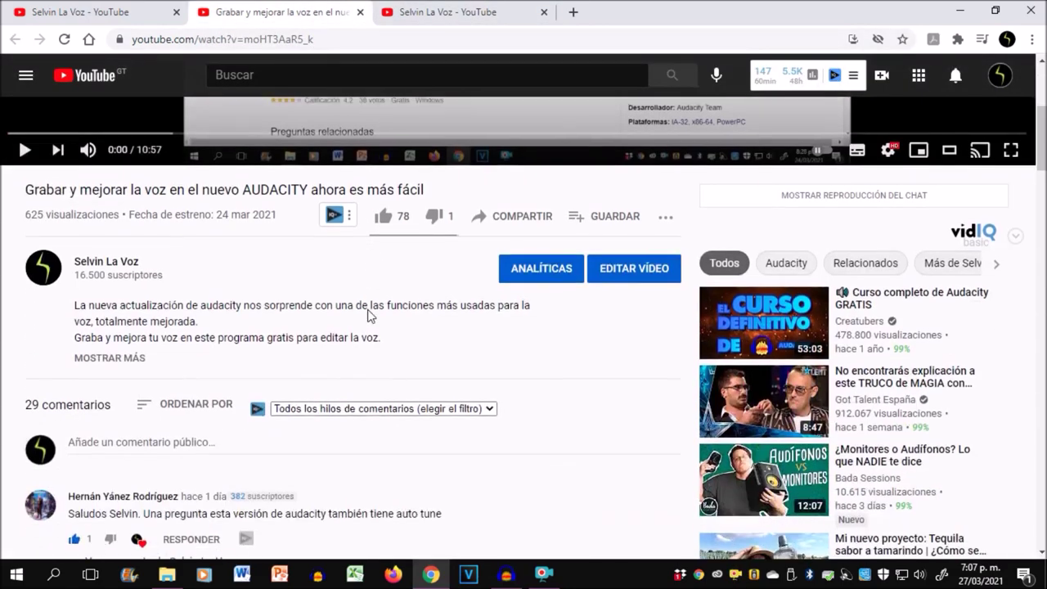
pyautogui.scroll(-3, 367, 313)
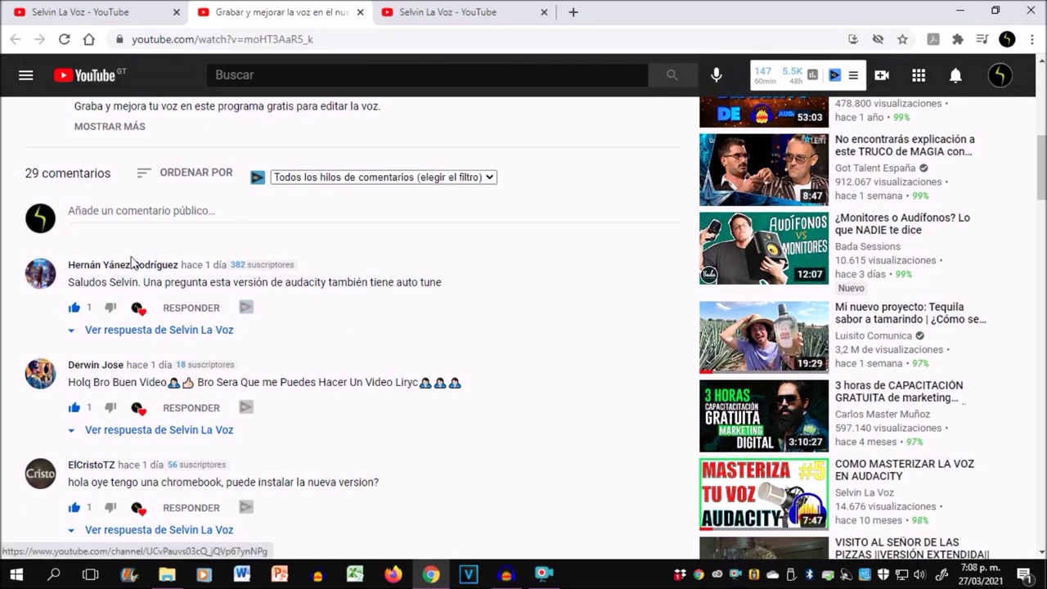
pyautogui.scroll(-2, 111, 245)
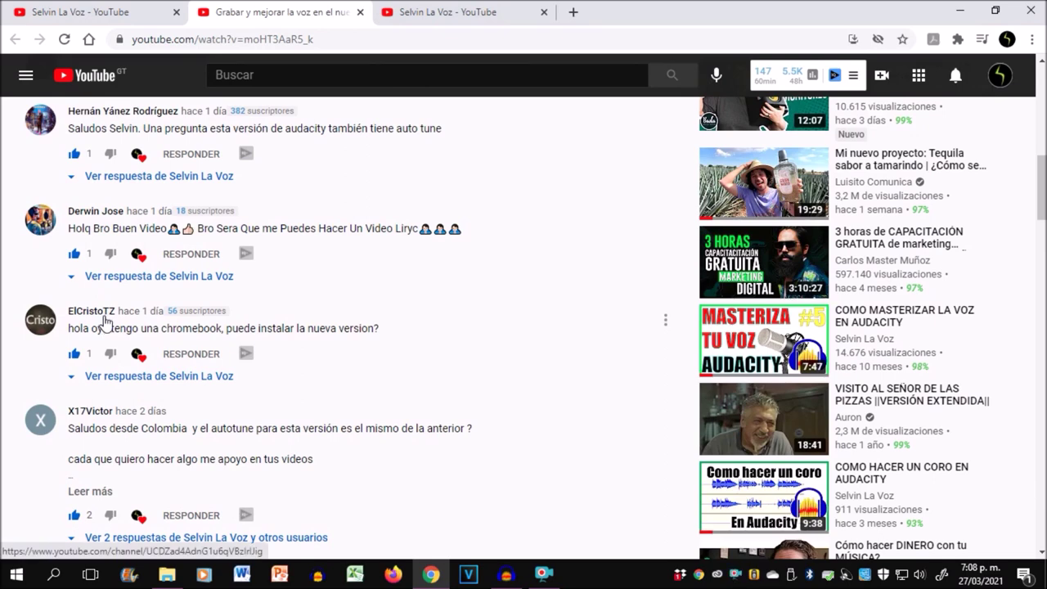
# - Read the remaining viewer comments down to the end of the list loaded under the video
pyautogui.scroll(-1, 105, 321)
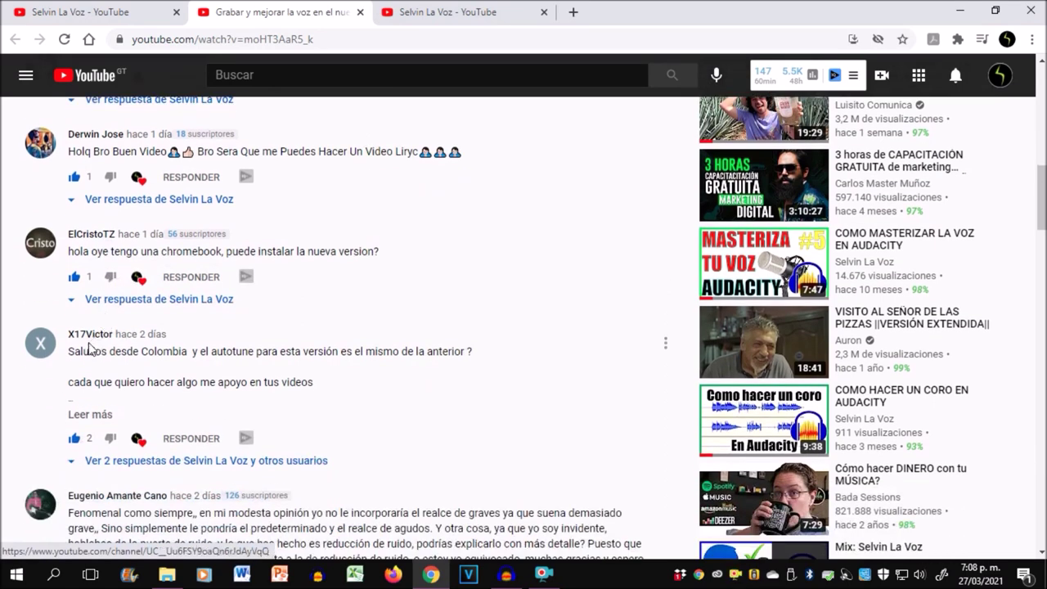
pyautogui.scroll(-3, 78, 342)
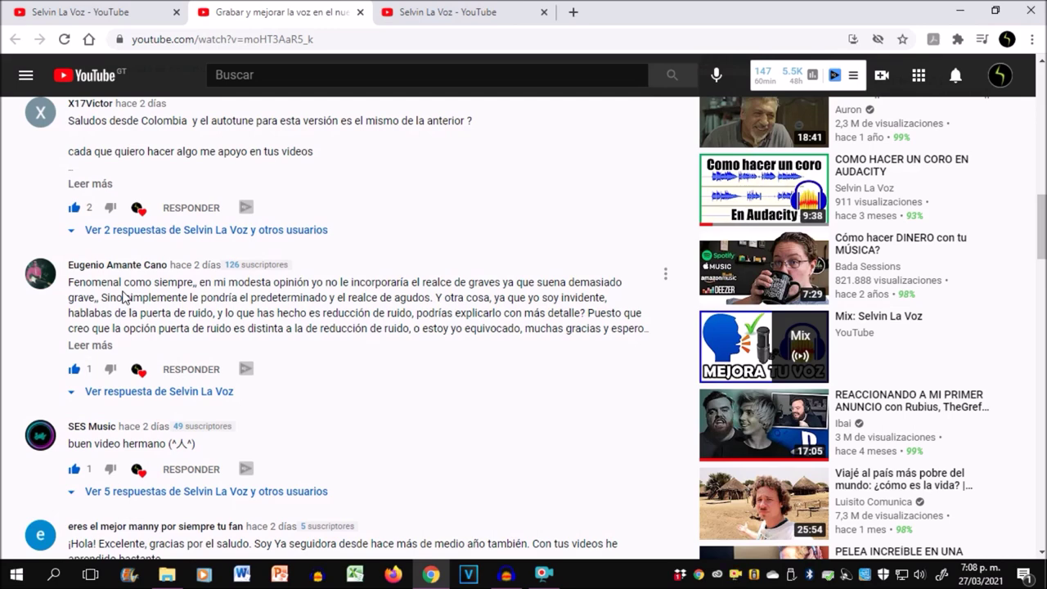
pyautogui.scroll(-2, 123, 295)
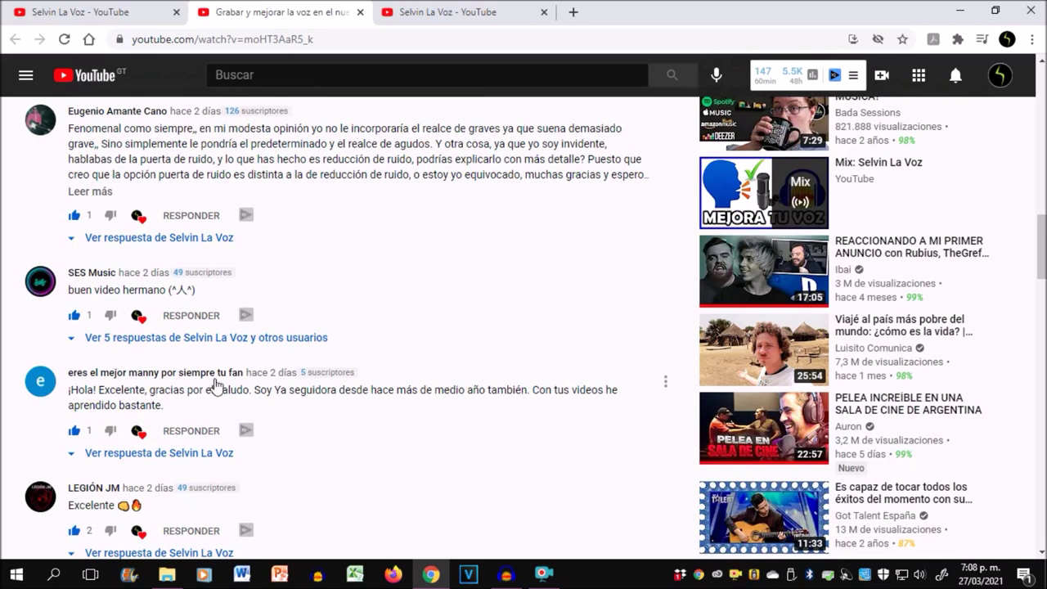
pyautogui.scroll(-2, 216, 377)
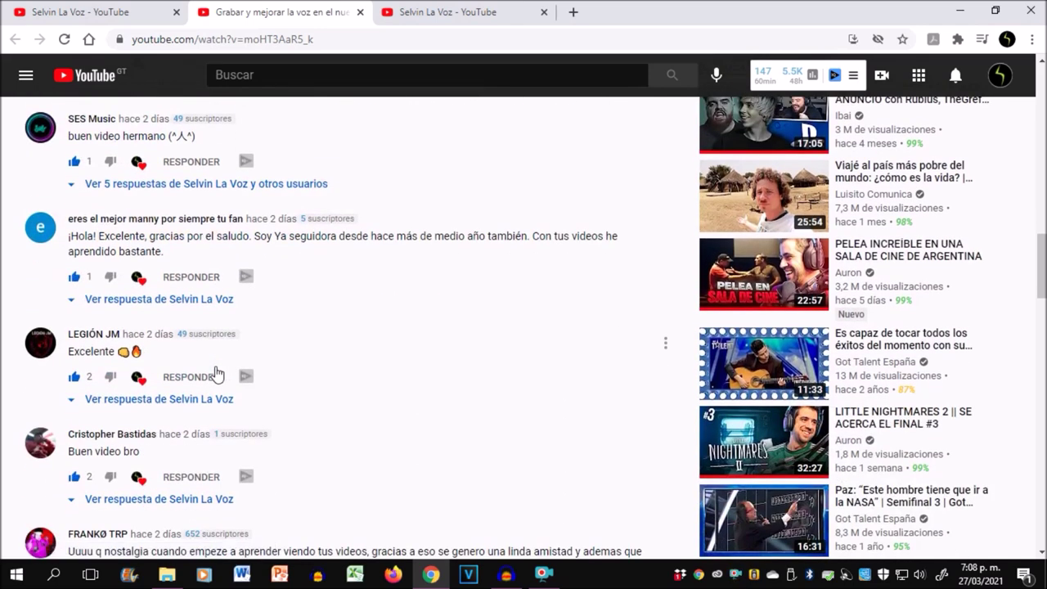
pyautogui.scroll(-5, 215, 374)
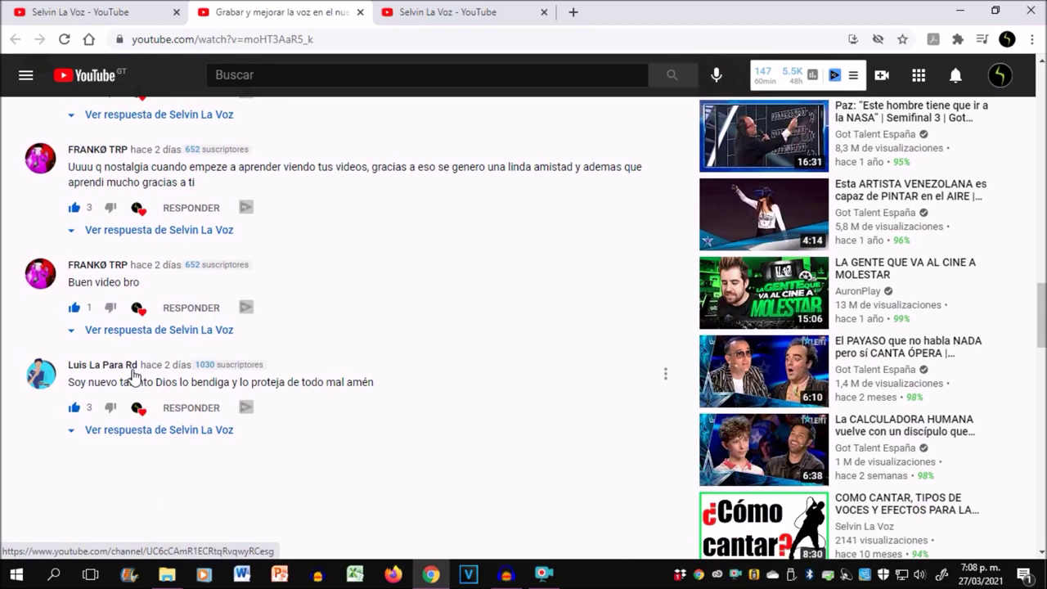
# - Close the three open YouTube tabs and return to the backing track and vocals in Audacity
pyautogui.middleClick(223, 8)
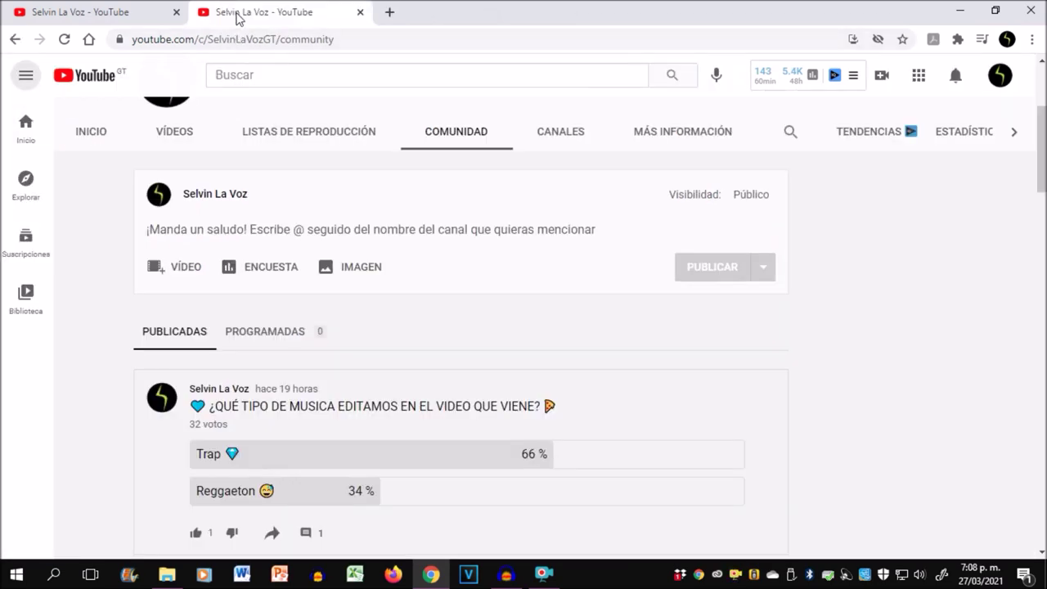
pyautogui.middleClick(236, 14)
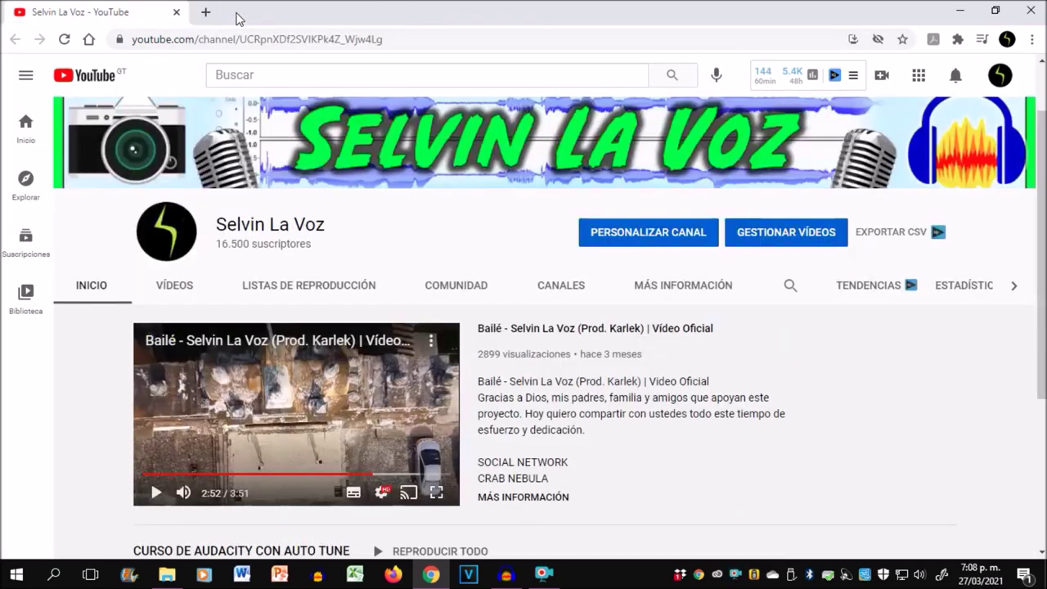
pyautogui.middleClick(77, 14)
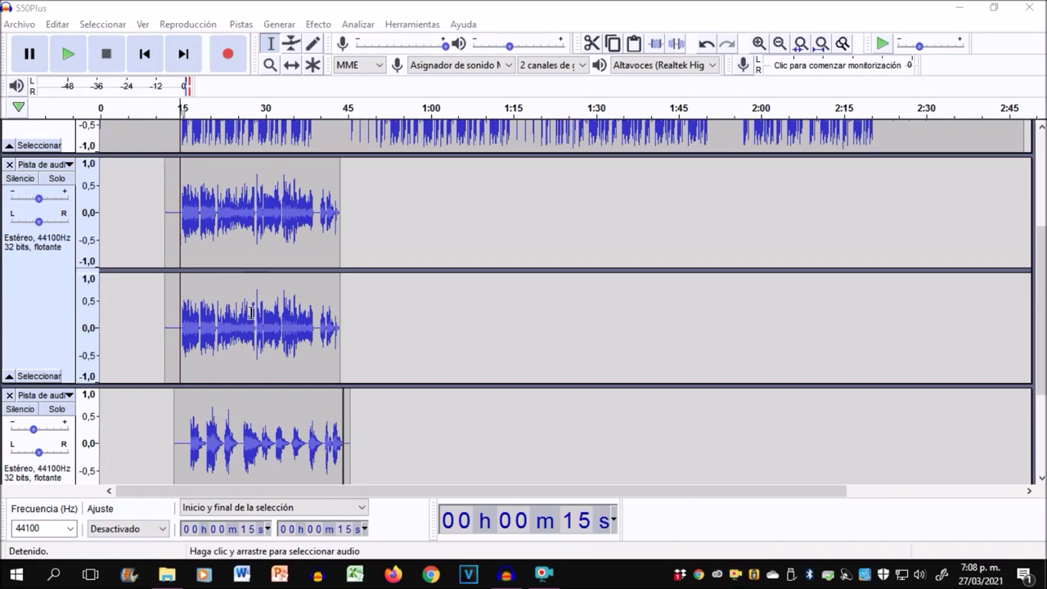
pyautogui.scroll(4, 251, 308)
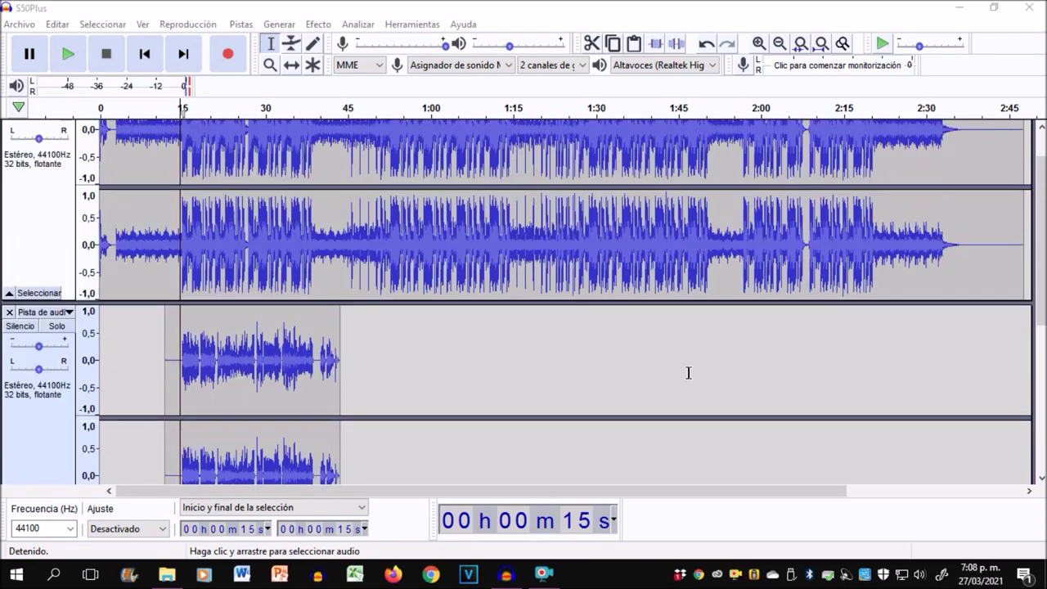
# - Switch to Chrome, open YouTube from the bookmarks, and look through the channel's notifications for new comments
pyautogui.click(428, 575)
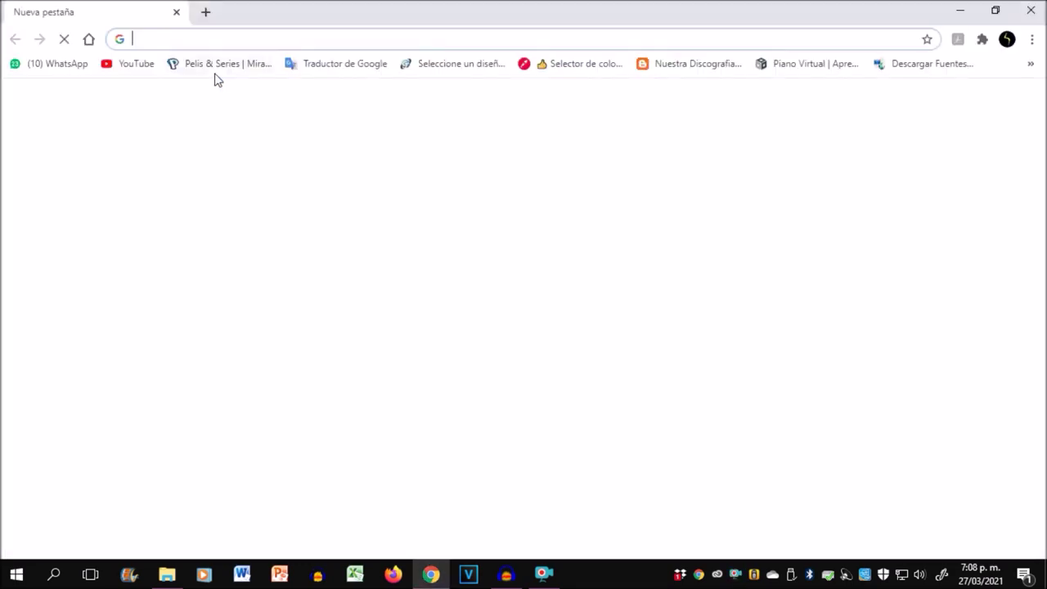
pyautogui.click(123, 64)
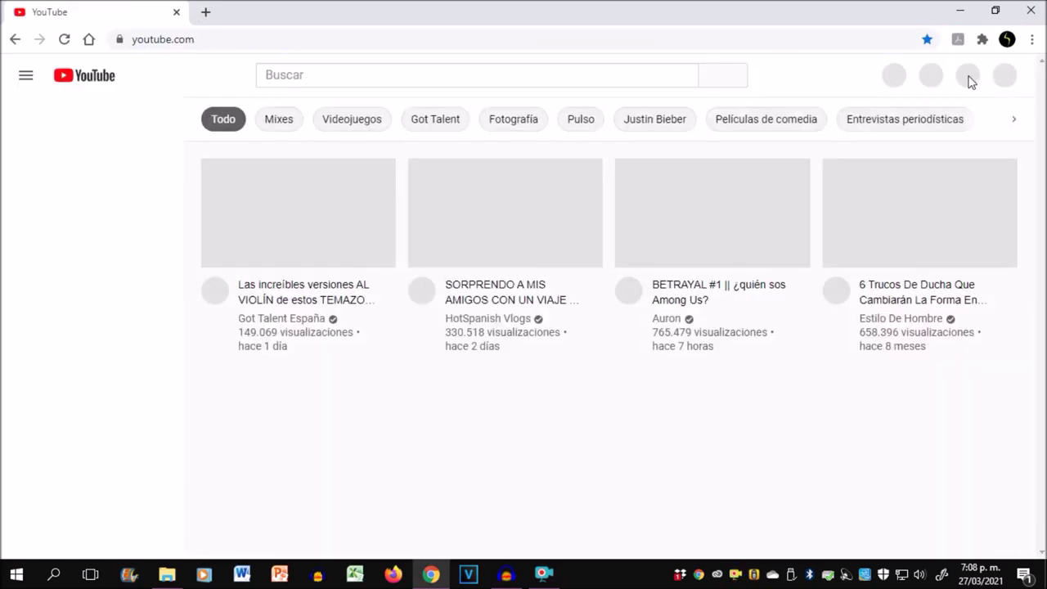
pyautogui.click(962, 79)
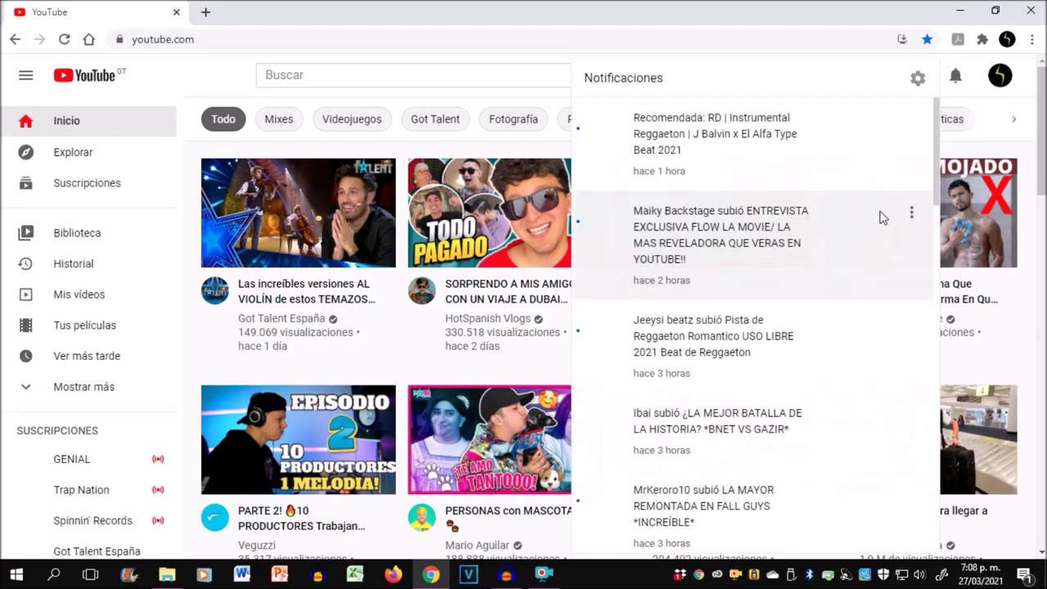
pyautogui.scroll(-6, 757, 279)
pyautogui.scroll(3, 757, 280)
pyautogui.scroll(2, 757, 279)
pyautogui.scroll(-7, 757, 280)
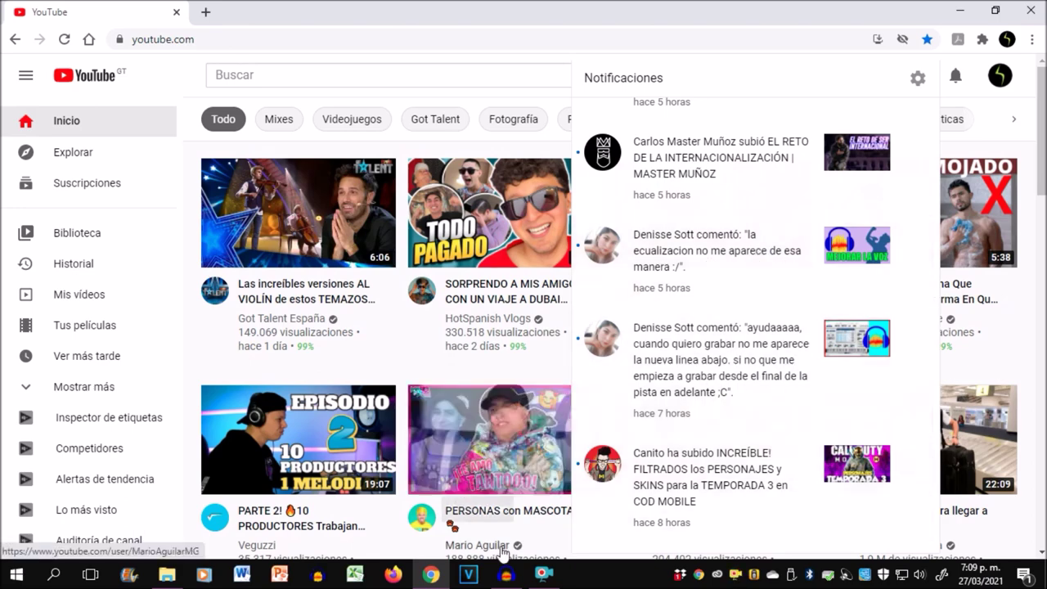
# - Switch to Audacity, record a short take onto the end of the first vocal track, and undo that recording
pyautogui.click(507, 575)
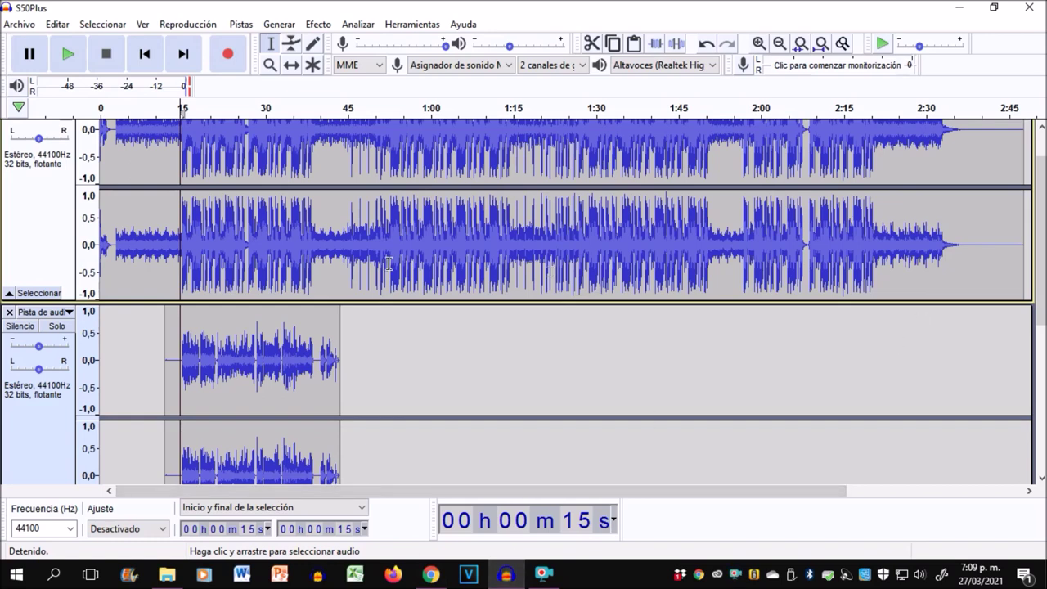
pyautogui.click(227, 57)
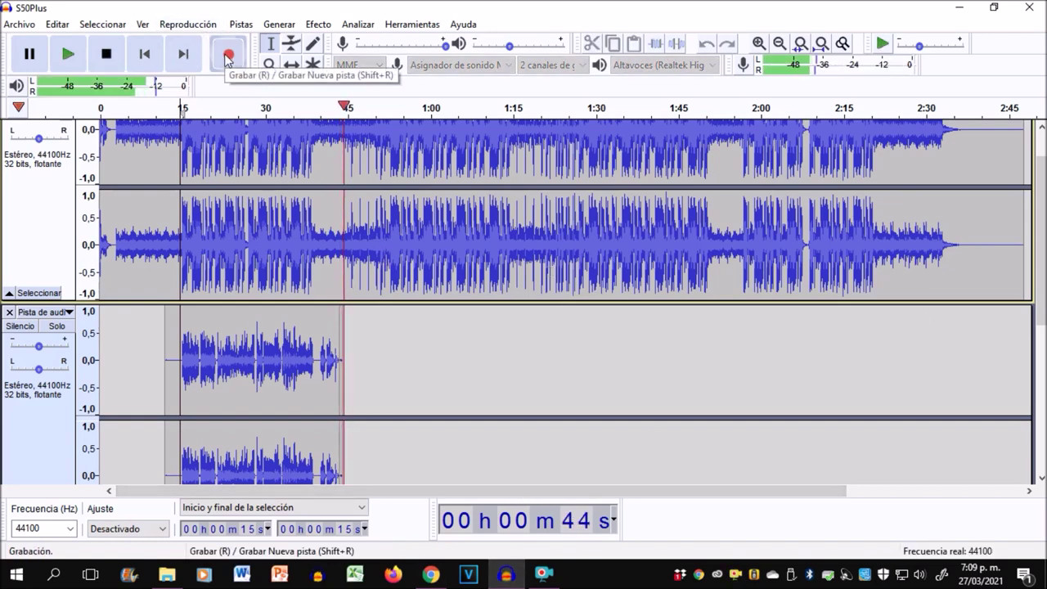
pyautogui.click(106, 54)
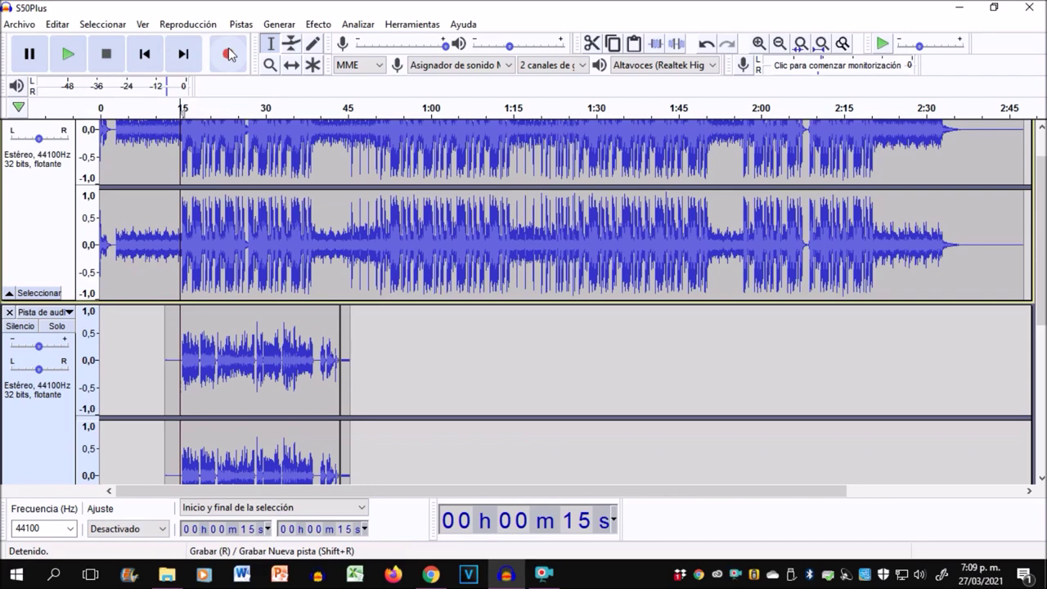
pyautogui.click(707, 43)
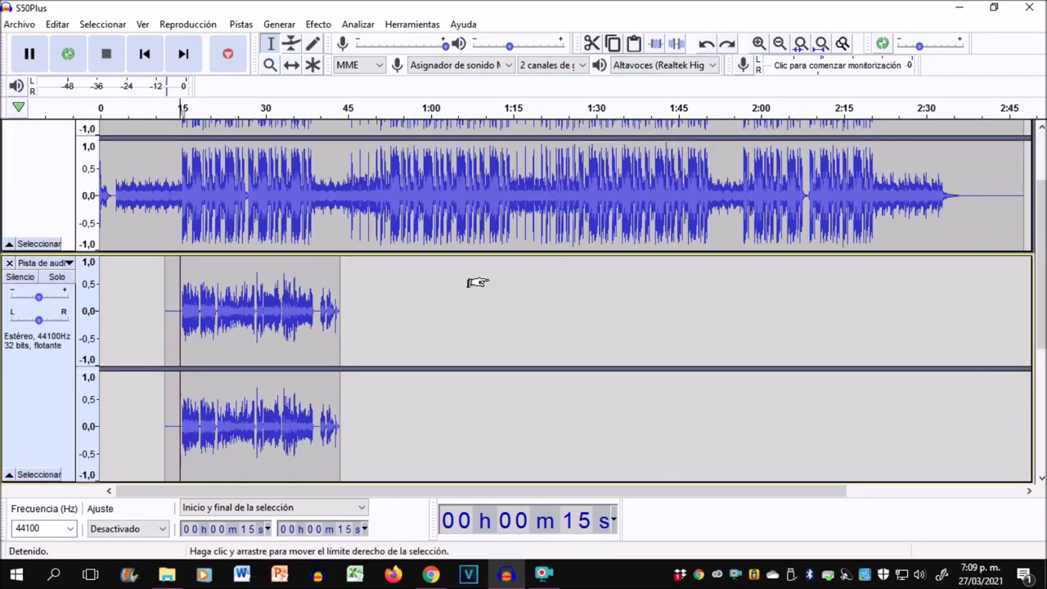
# - Record a short take on a new separate track from 15 seconds and delete that track
pyautogui.press('r')
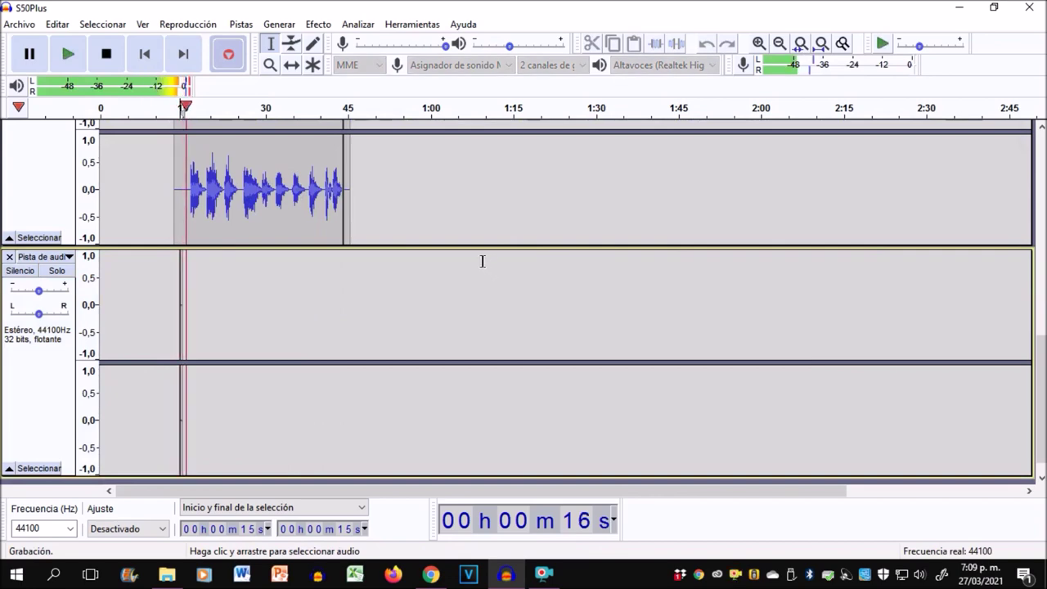
pyautogui.click(105, 57)
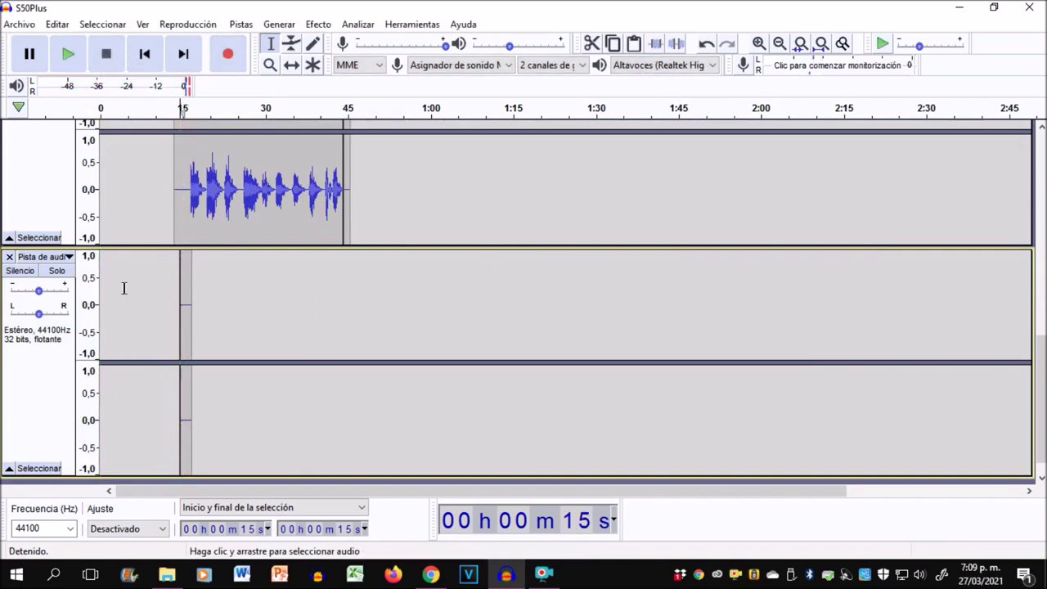
pyautogui.click(9, 256)
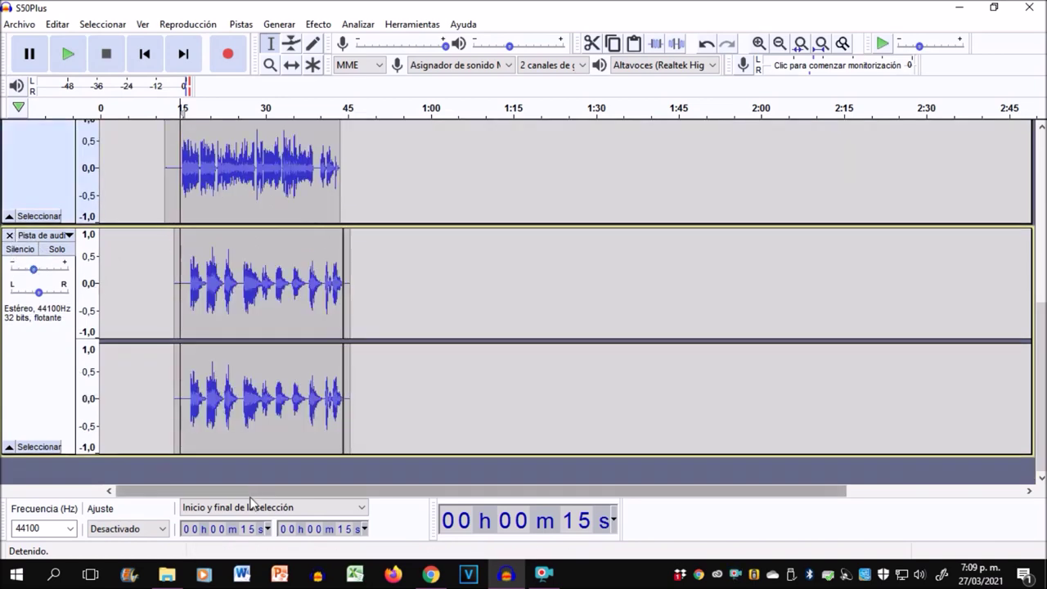
# - Play the full mix from about 12 seconds, where the first vocal clip starts, past the end of both voices, and stop playback
pyautogui.scroll(5, 304, 331)
pyautogui.scroll(1, 304, 331)
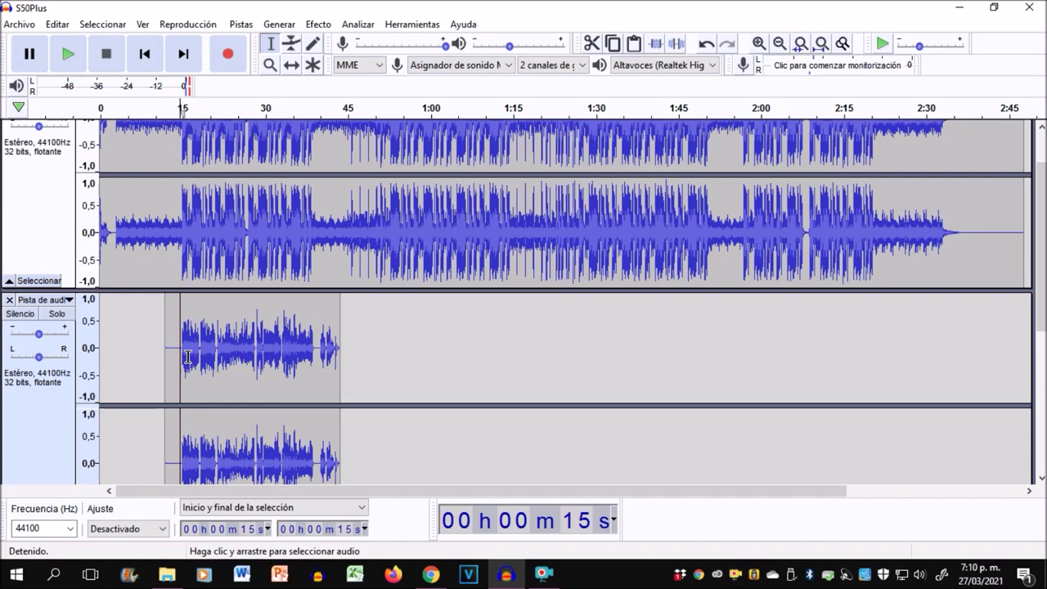
pyautogui.click(165, 332)
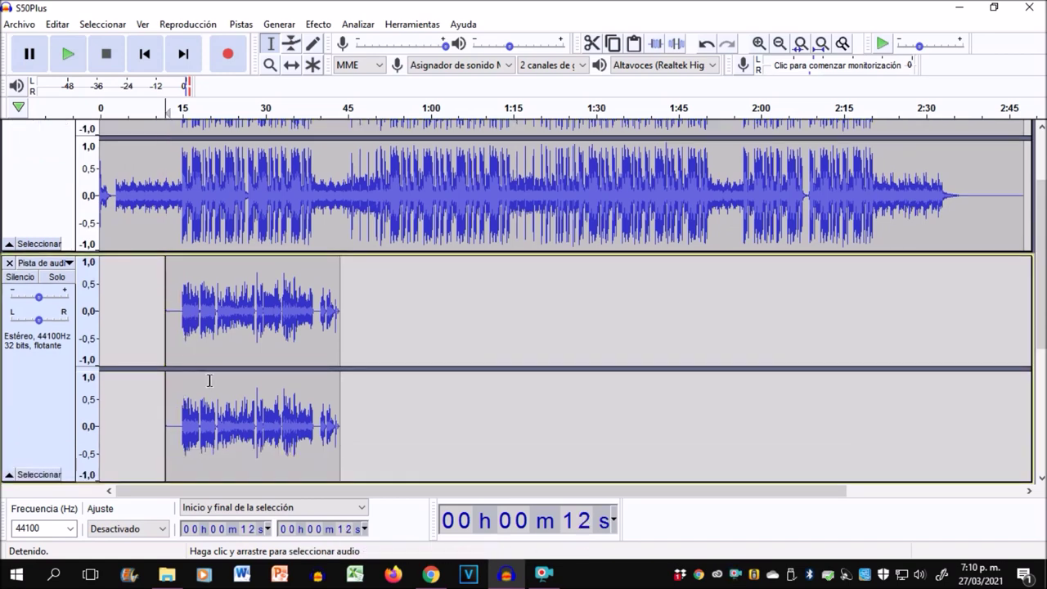
pyautogui.scroll(-1, 209, 381)
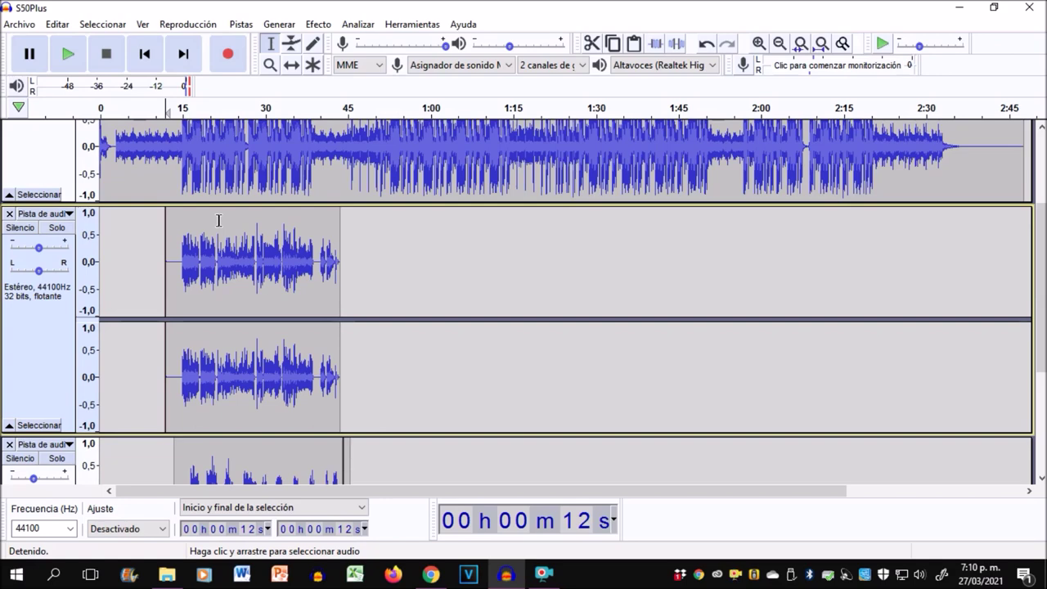
pyautogui.click(69, 55)
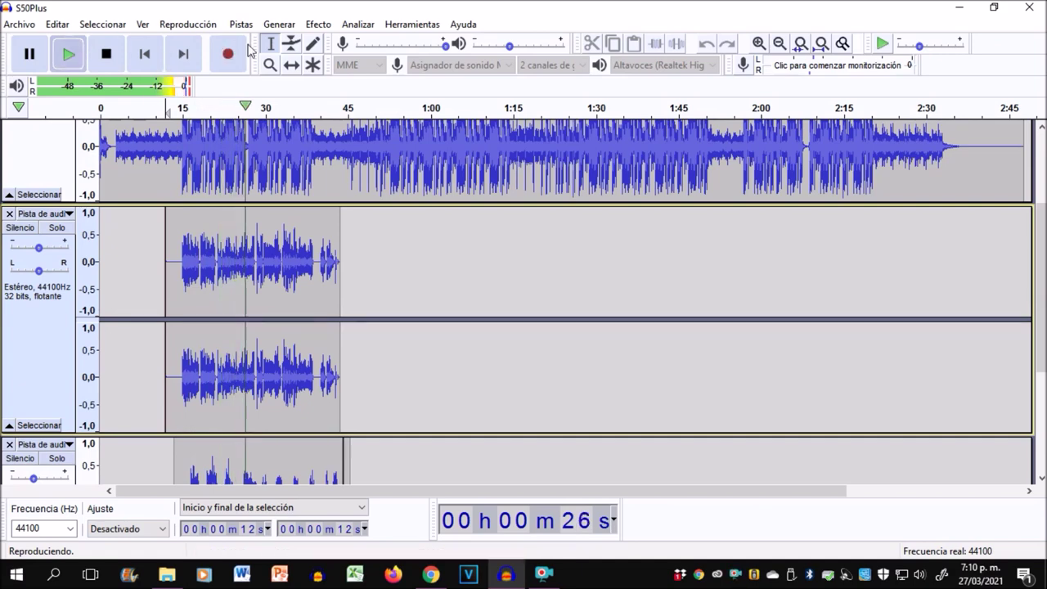
pyautogui.scroll(-2, 447, 273)
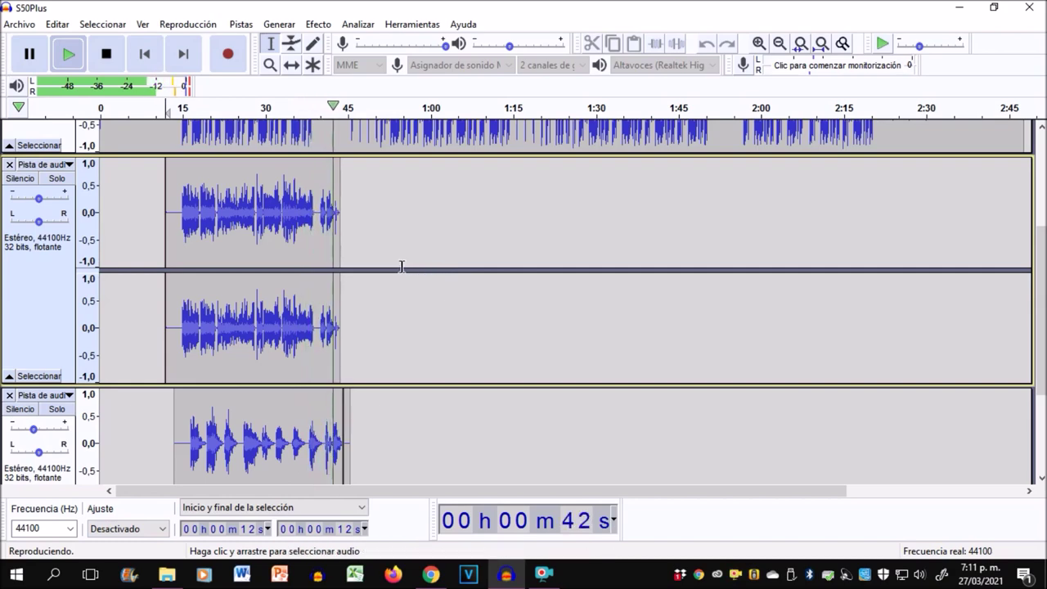
pyautogui.scroll(3, 405, 266)
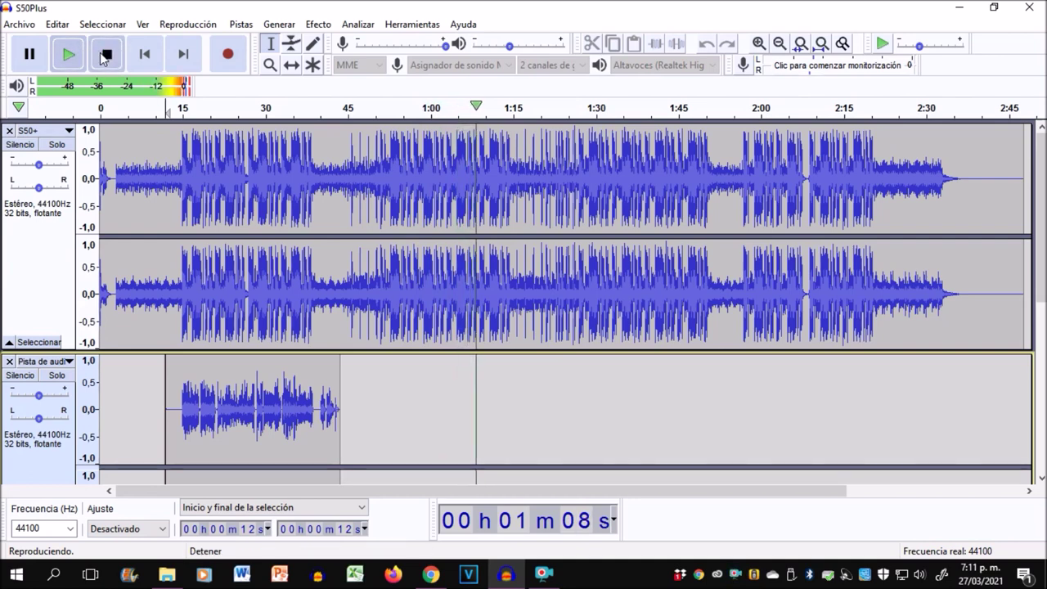
pyautogui.click(105, 54)
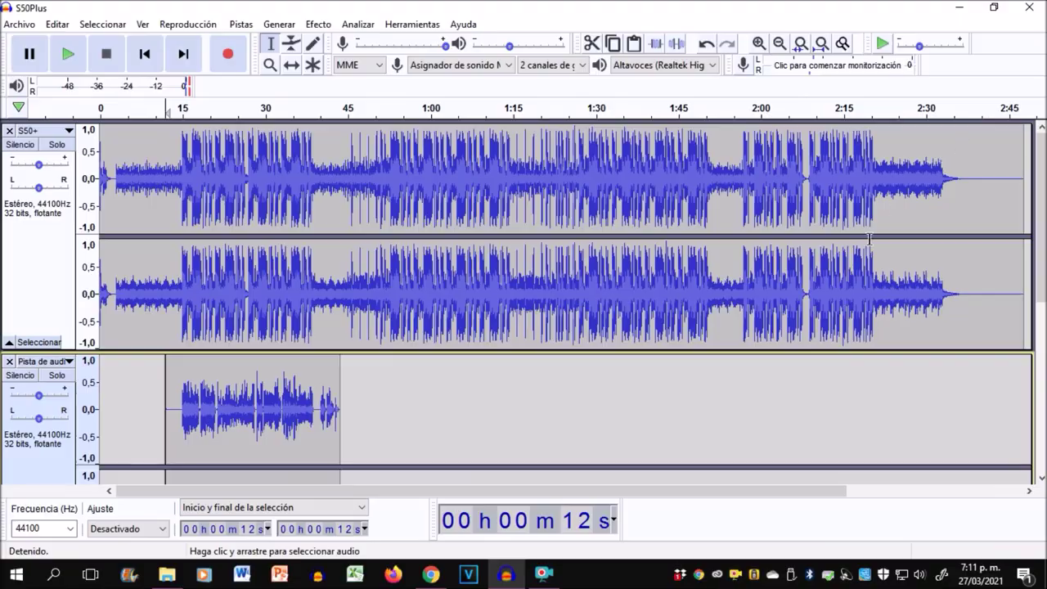